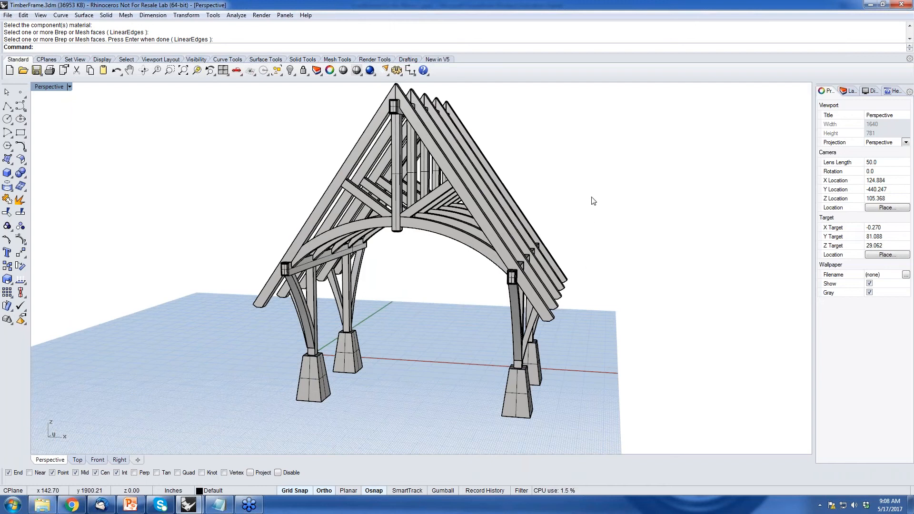
Start the SnSPro command and add a new analysis scenario for the timber frame
right_drag(592, 185, 585, 198)
text(Sn)
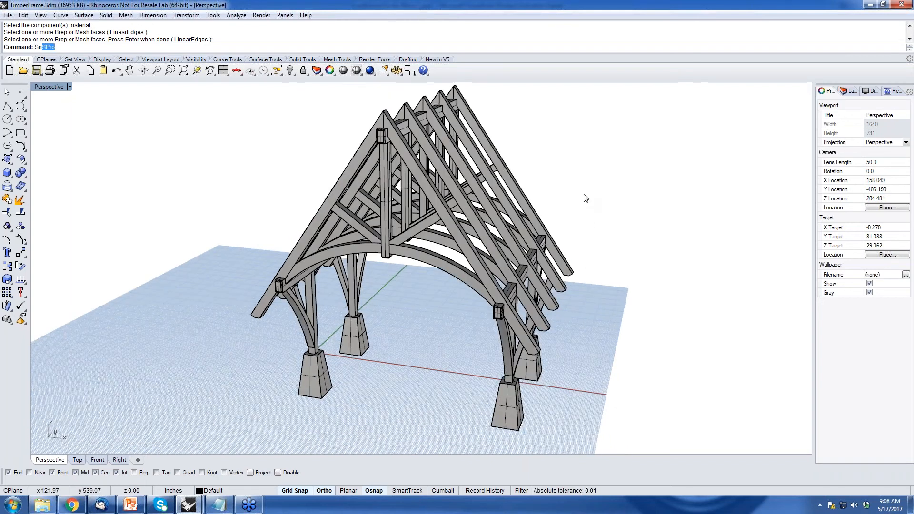
key(Return)
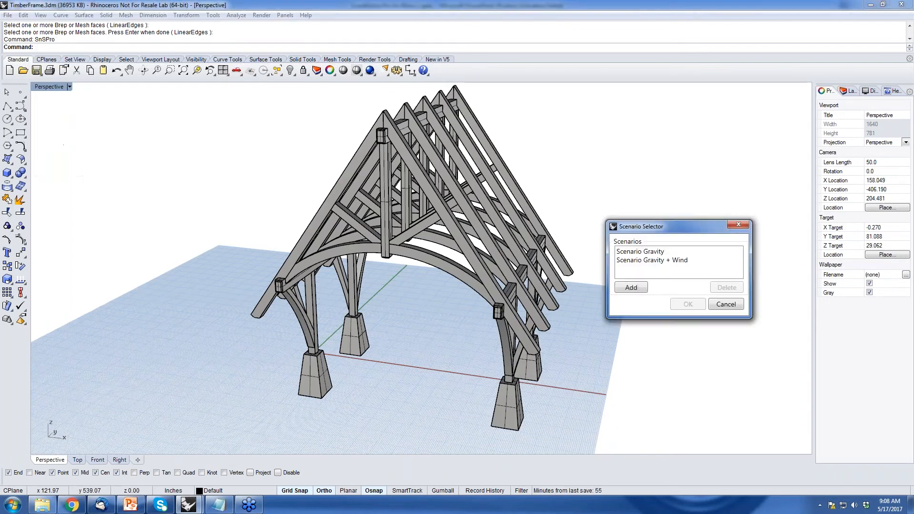
drag(654, 229, 616, 108)
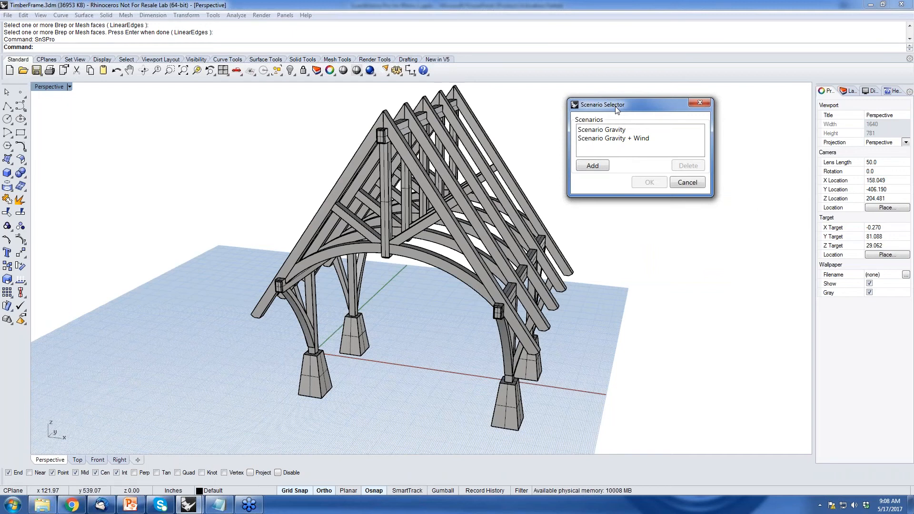
drag(615, 107, 627, 100)
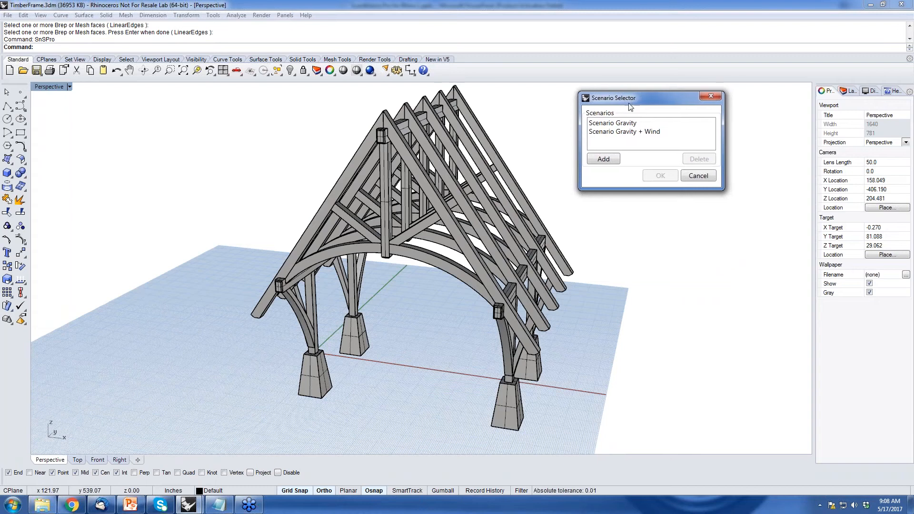
click(613, 162)
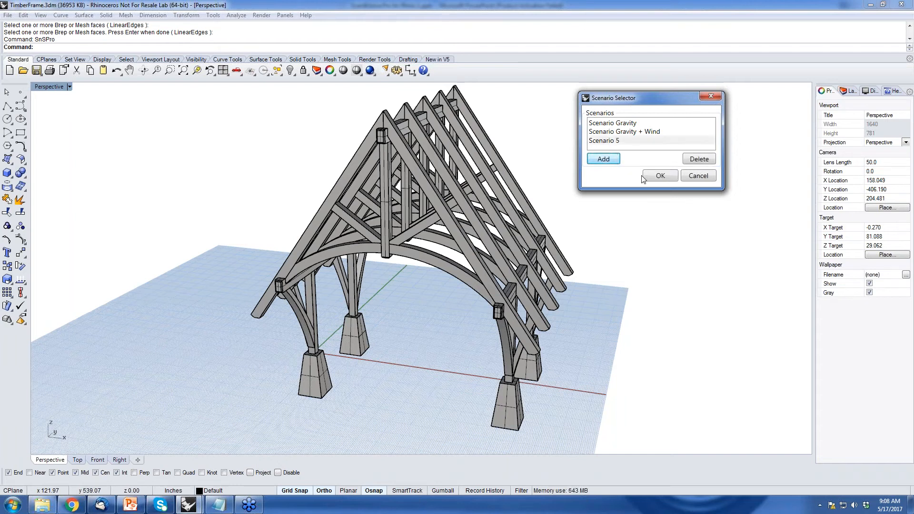
click(660, 177)
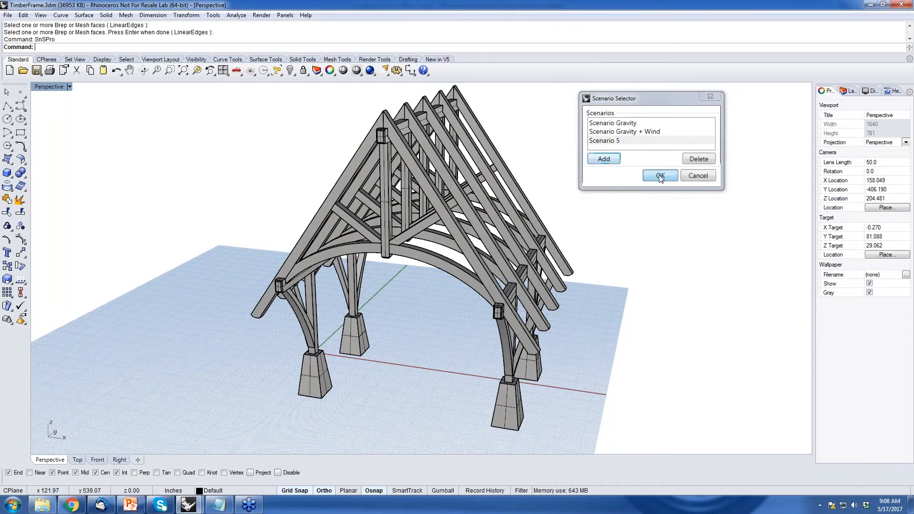
Rename the new scenario as Scenario SimplyRhino
drag(666, 106, 709, 74)
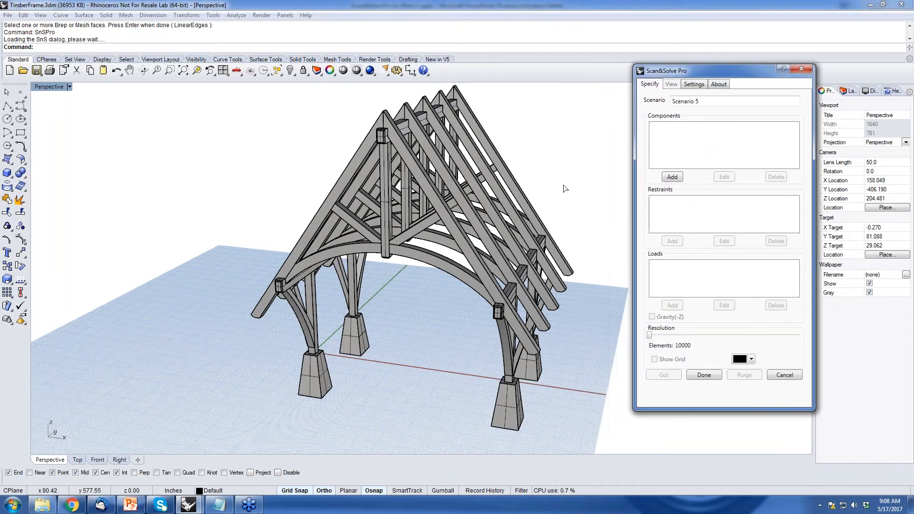
drag(698, 71, 689, 53)
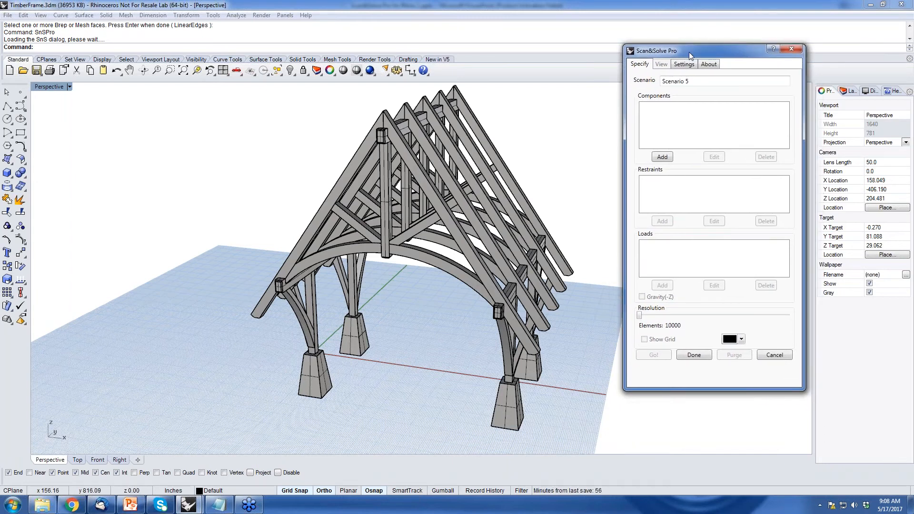
drag(689, 52, 688, 56)
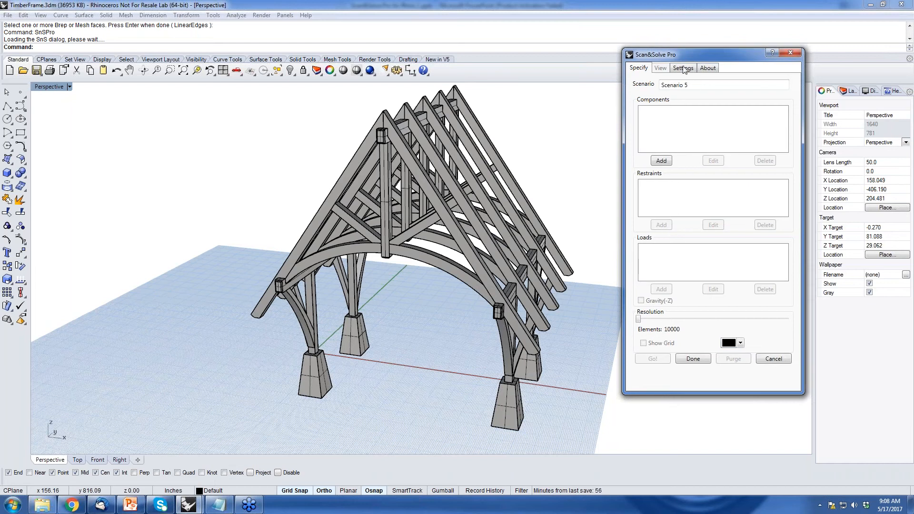
click(688, 86)
key(BackSpace)
text(S)
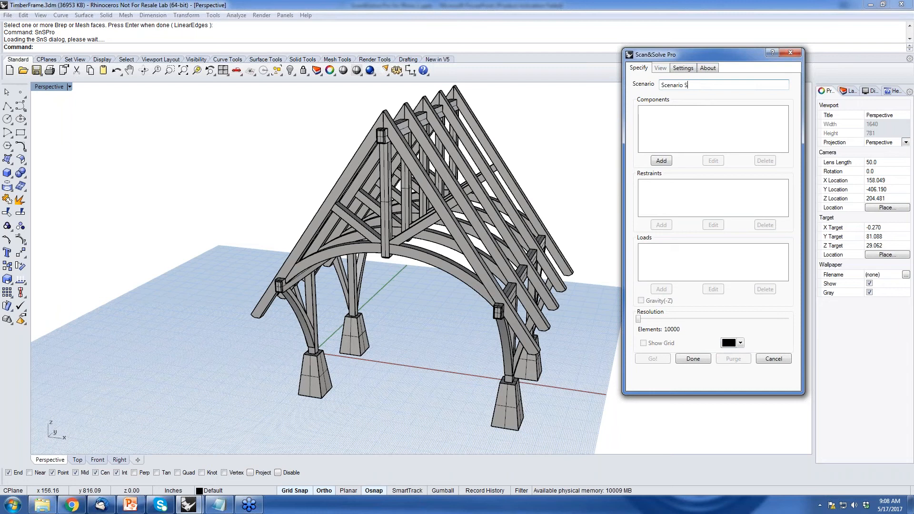
text(implyRhion)
key(BackSpace)
key(BackSpace)
text(no)
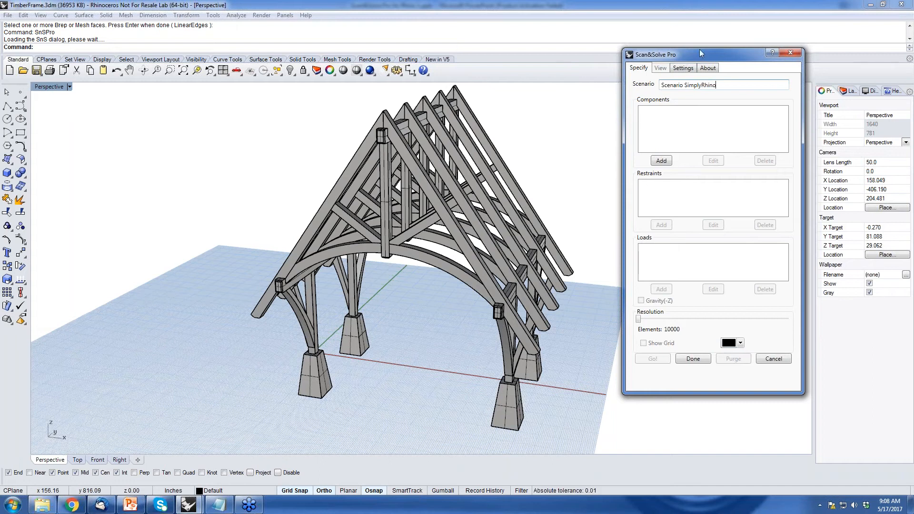
Add all the timber members of the frame as scenario components, leaving out the four tapered pedestals
drag(697, 58, 700, 38)
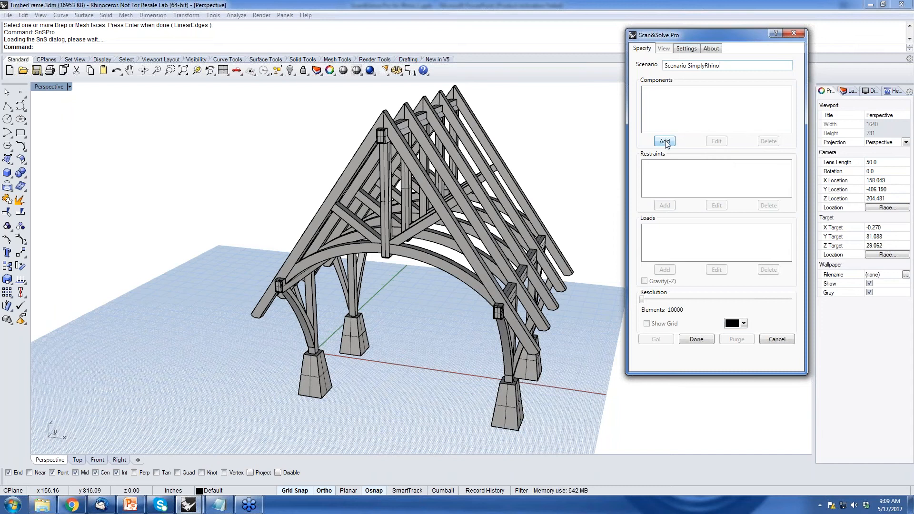
drag(698, 37, 715, 32)
click(683, 134)
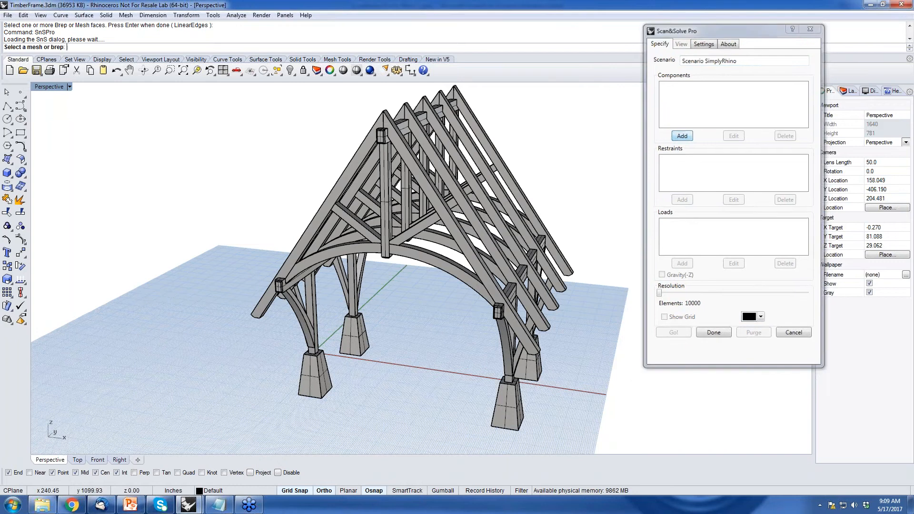
right_drag(667, 137, 675, 117)
drag(617, 99, 219, 314)
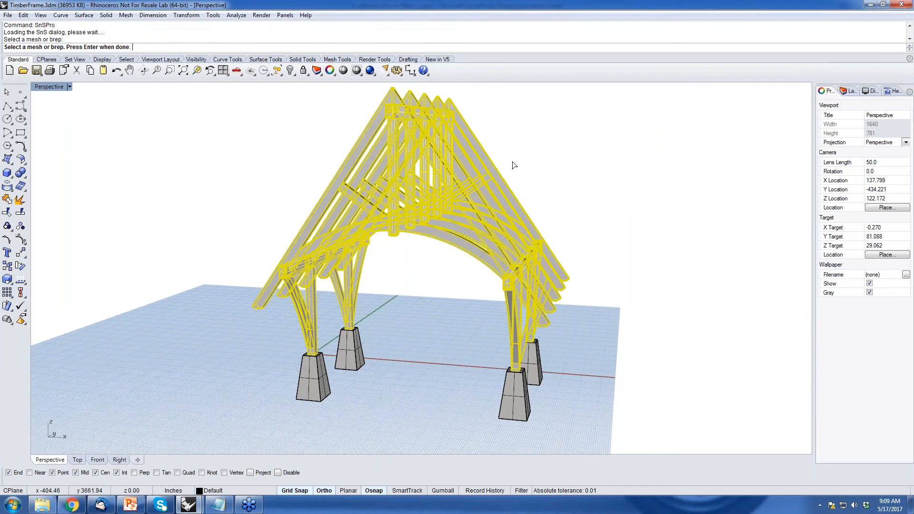
key(Return)
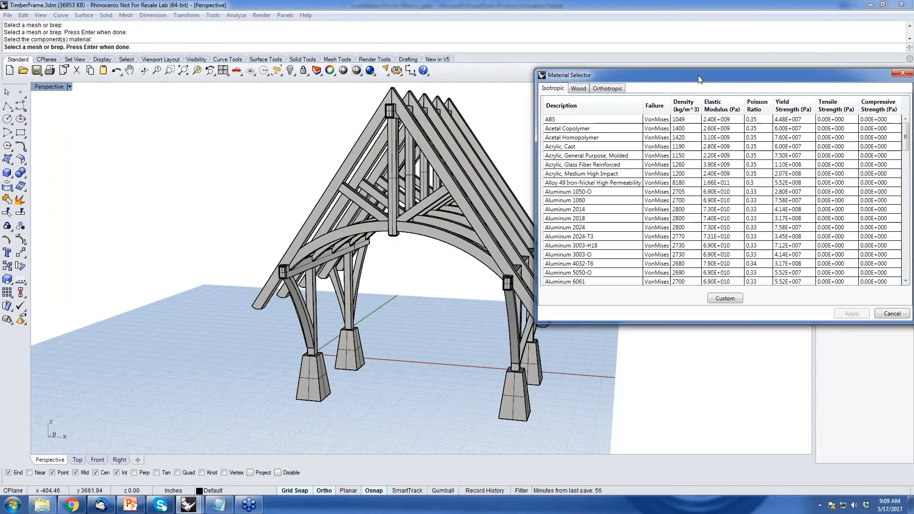
Choose the wood material Fir, Douglas with Rift Sawn grain orientation for the components
drag(699, 79, 607, 65)
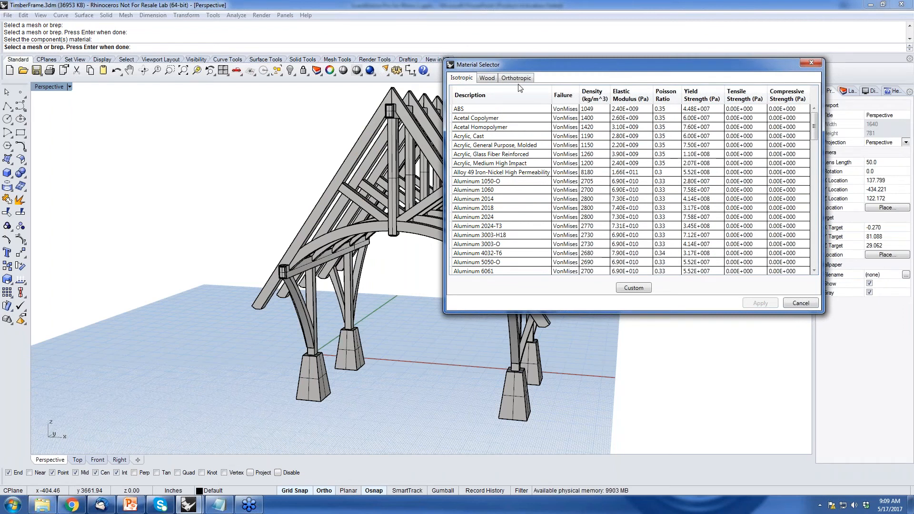
click(486, 78)
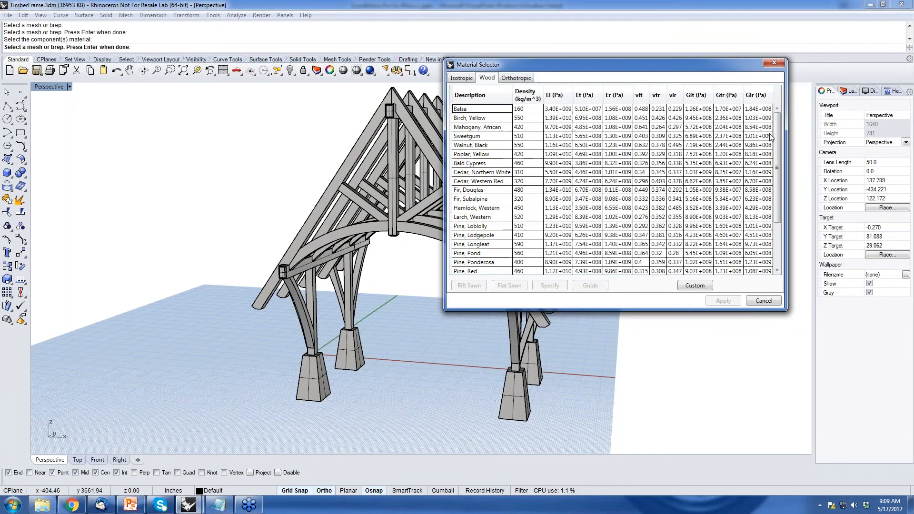
scroll(777, 163, down, 1)
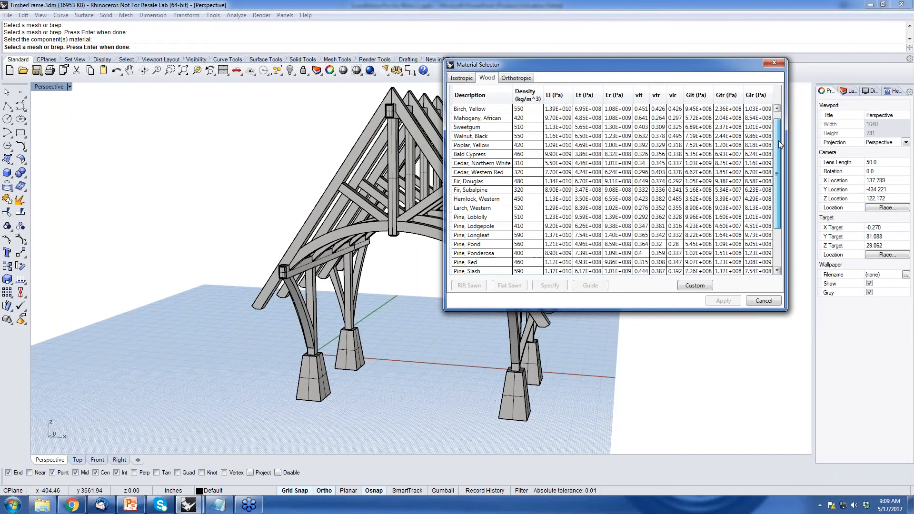
scroll(778, 141, down, 2)
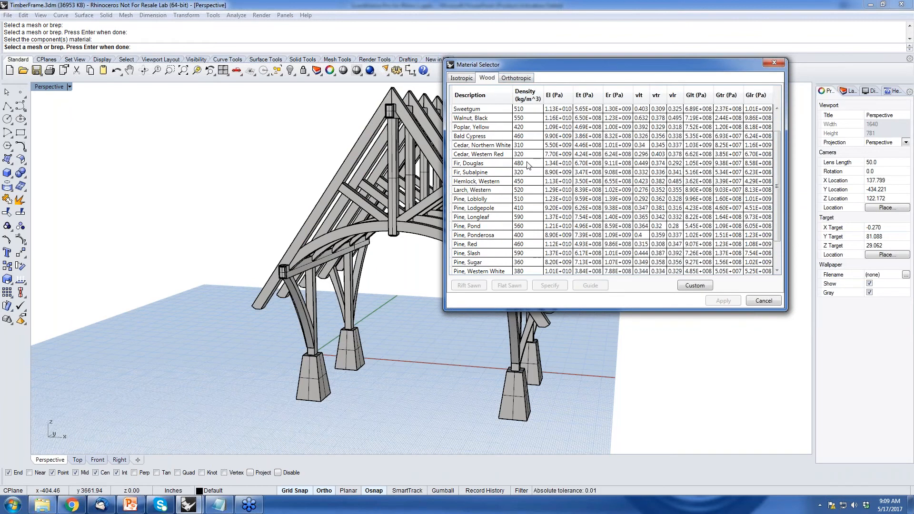
click(493, 167)
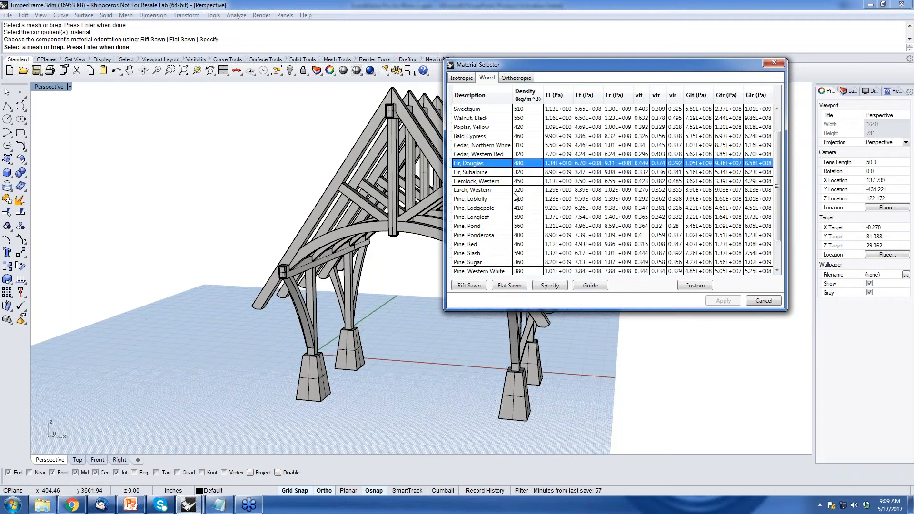
drag(589, 69, 619, 66)
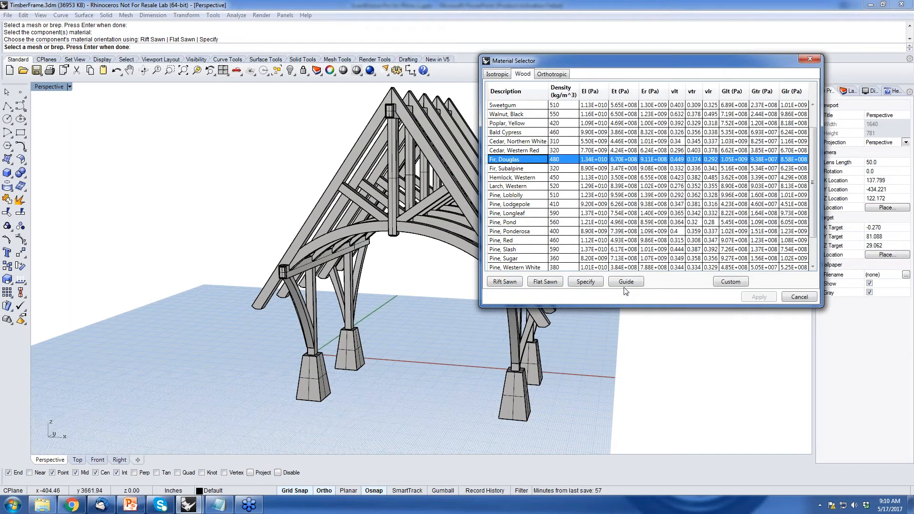
click(505, 282)
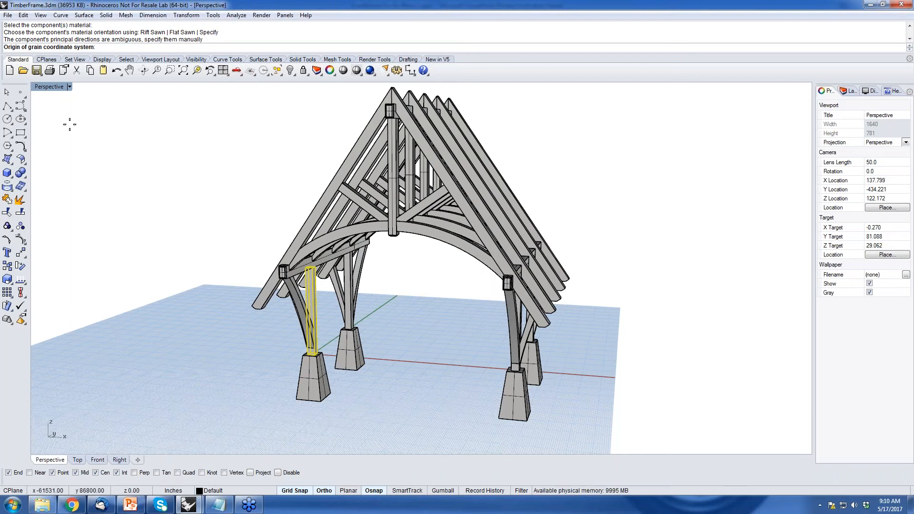
Define the grain of the two front posts in the Right view, with a vertical long direction and a horizontal radial direction
double_click(55, 89)
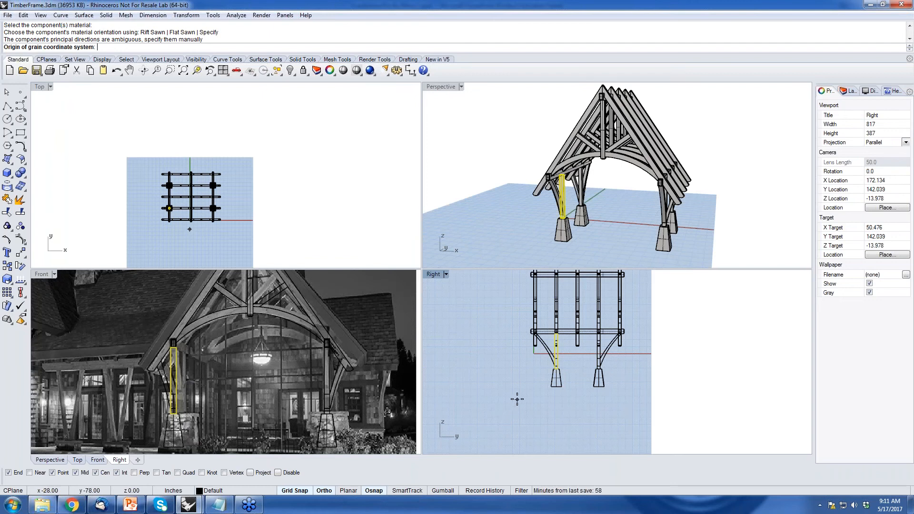
click(517, 399)
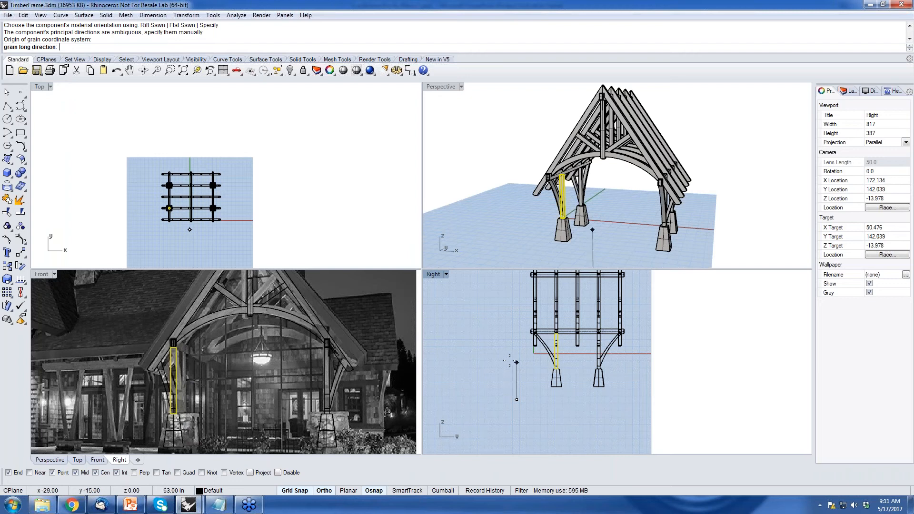
click(517, 354)
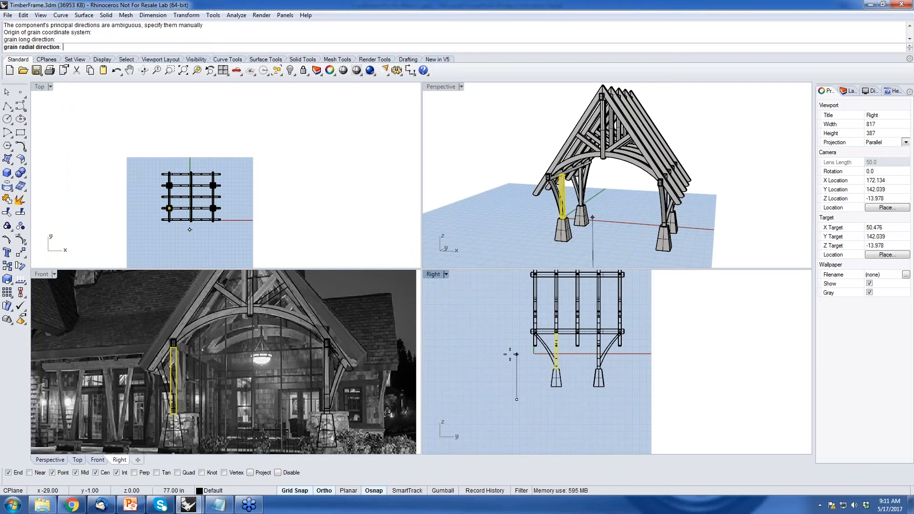
click(539, 399)
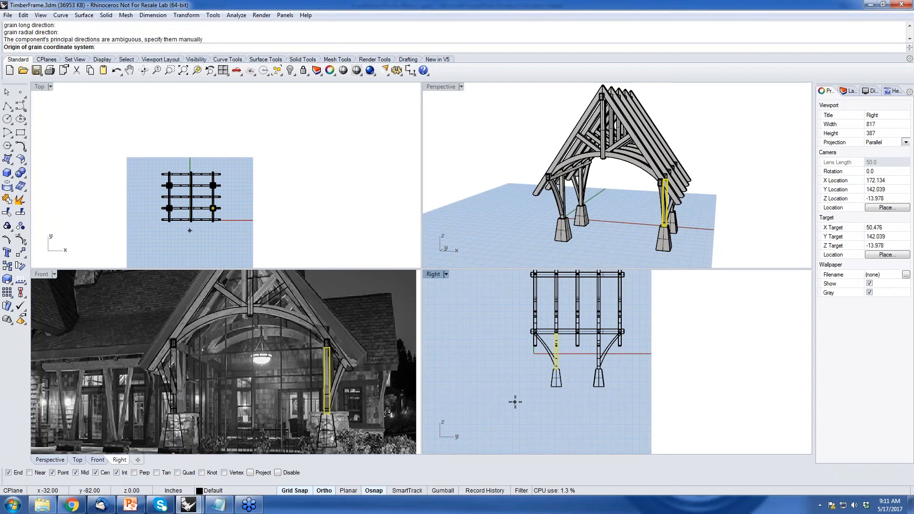
click(514, 402)
click(515, 383)
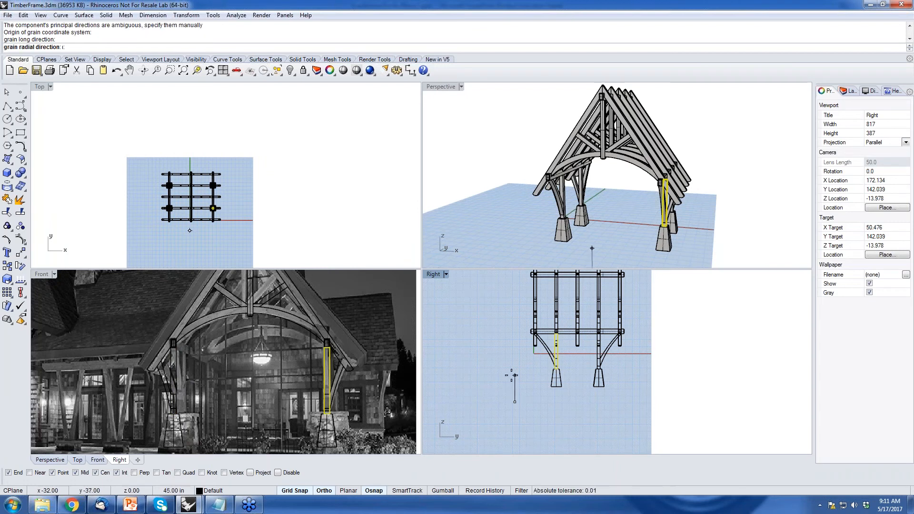
click(531, 403)
Define the grain of the two rear posts with a vertical long direction and a horizontal radial direction
click(510, 403)
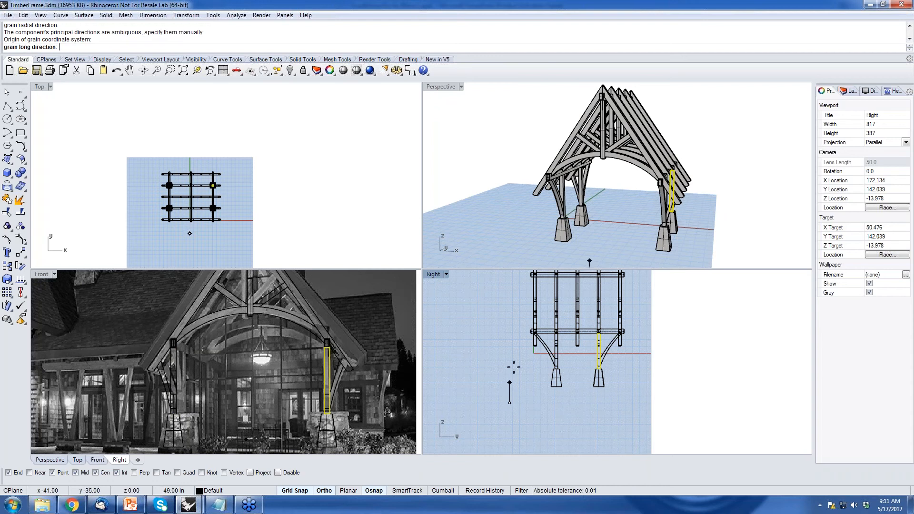
click(509, 366)
click(526, 404)
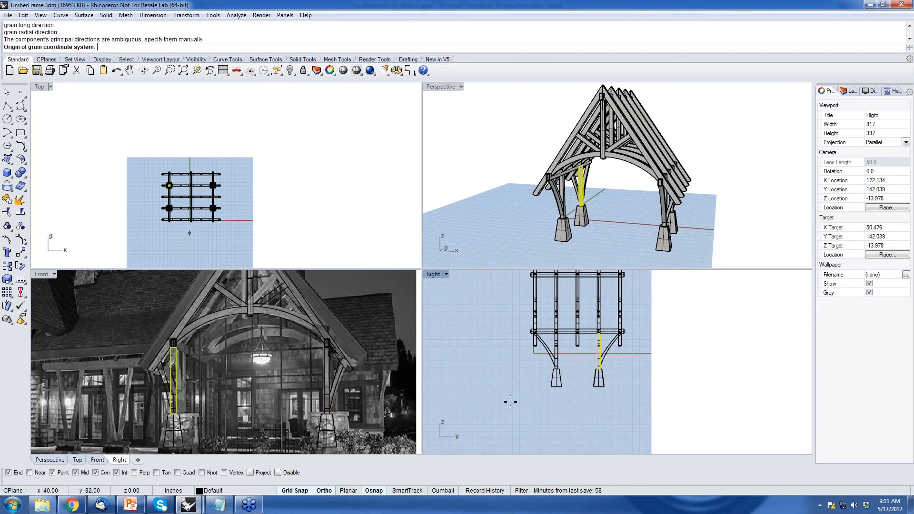
click(509, 402)
click(508, 367)
click(526, 403)
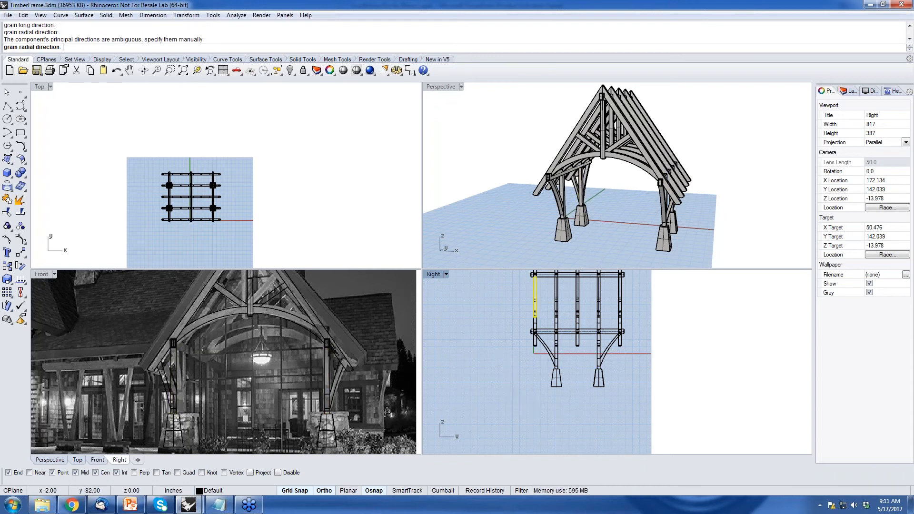
Set a vertical long and horizontal radial grain direction for the front king post, and apply the wood material to the components
click(501, 405)
click(497, 372)
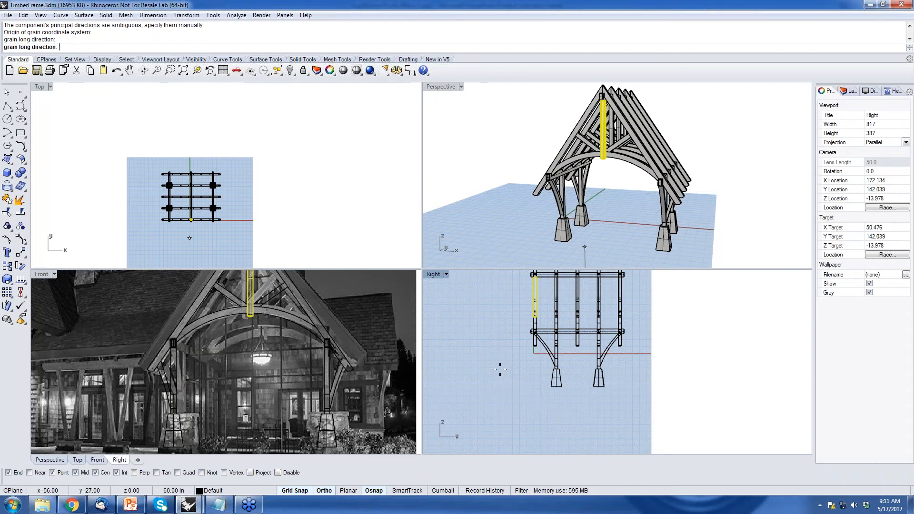
click(518, 405)
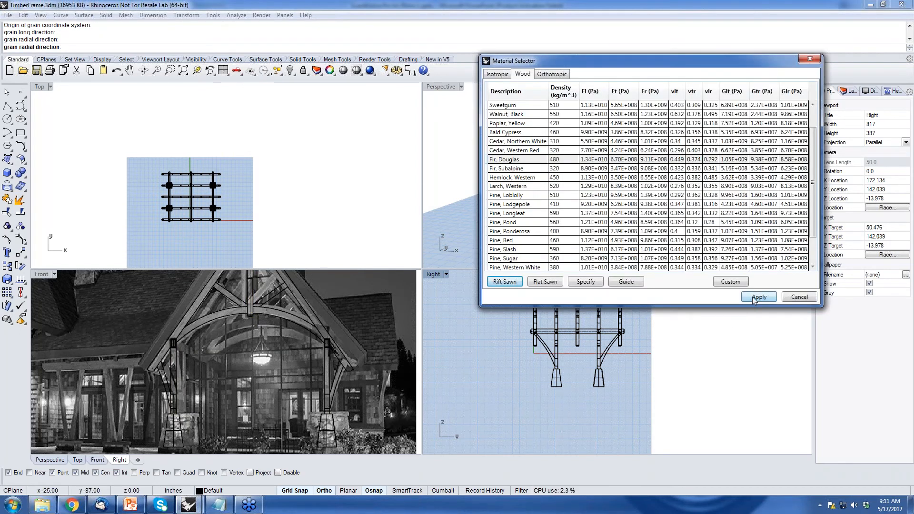
click(759, 297)
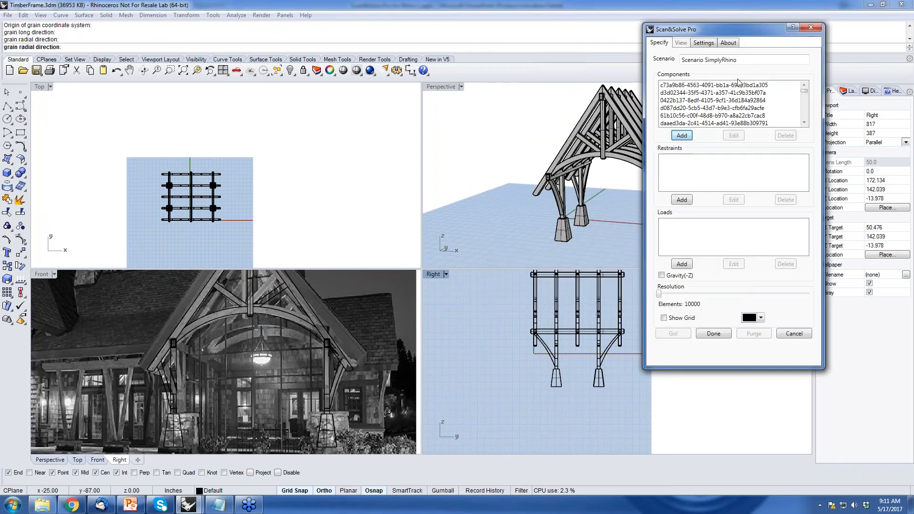
drag(719, 31, 758, 24)
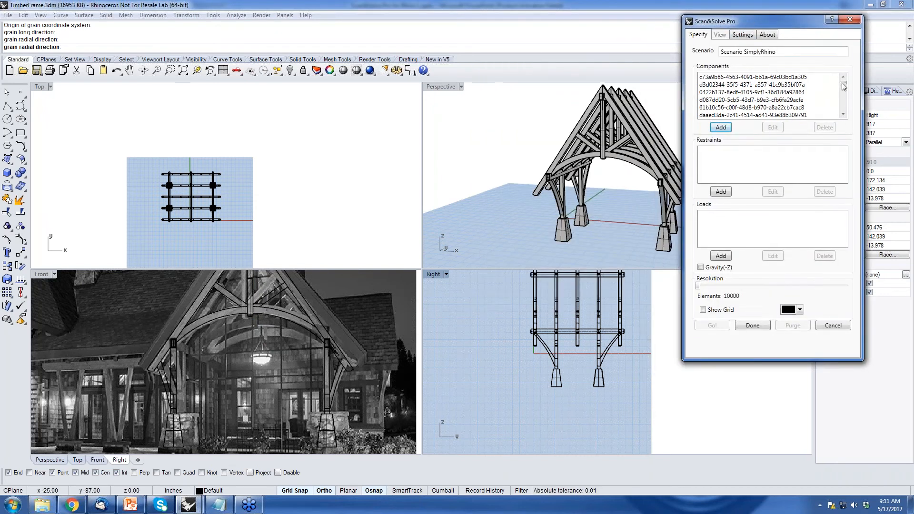
drag(843, 83, 846, 114)
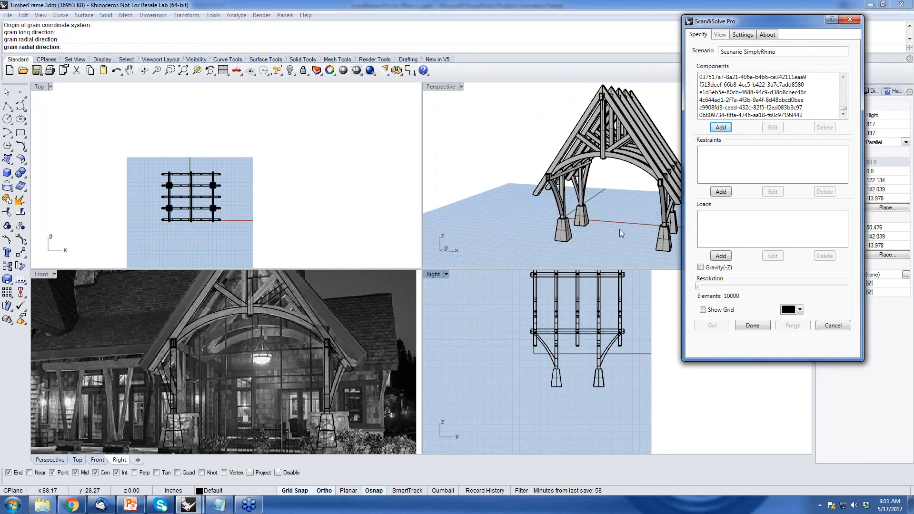
Add the tapered footings beneath the posts as components, selecting them together in the maximized Perspective view
click(446, 88)
double_click(444, 87)
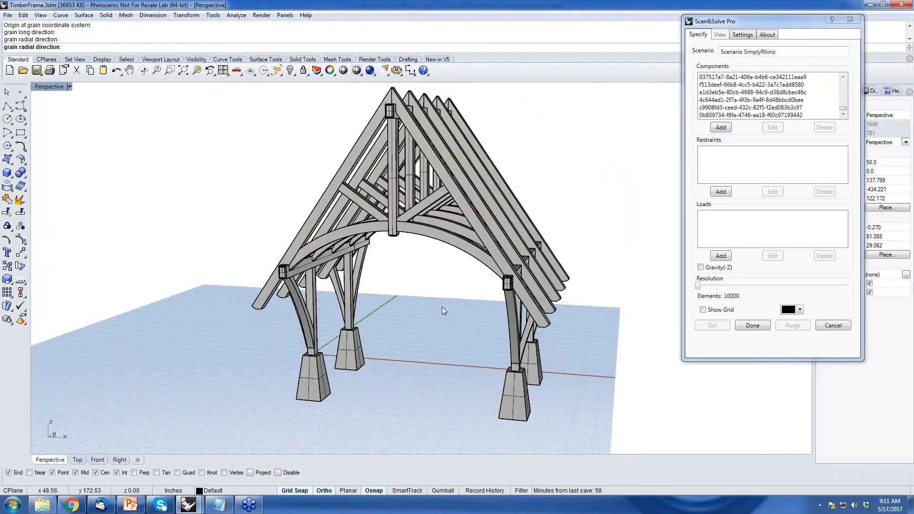
right_drag(442, 307, 459, 286)
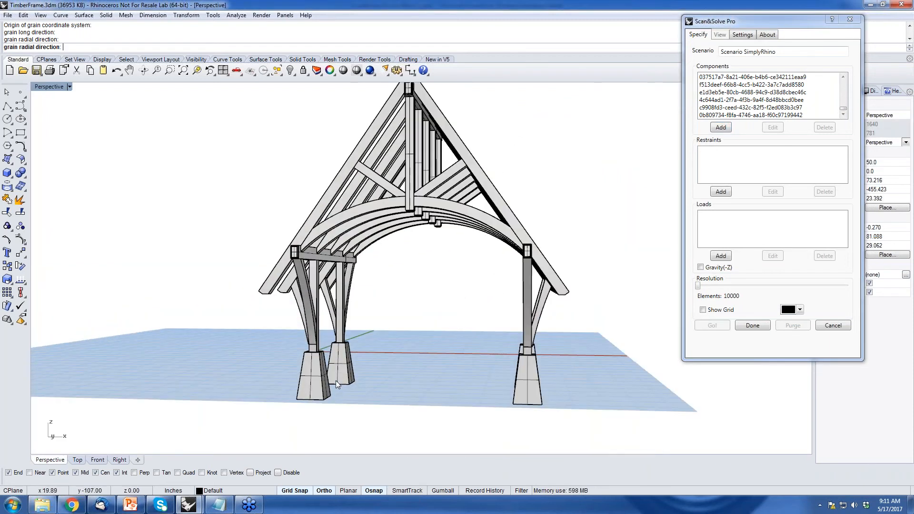
click(724, 128)
click(726, 131)
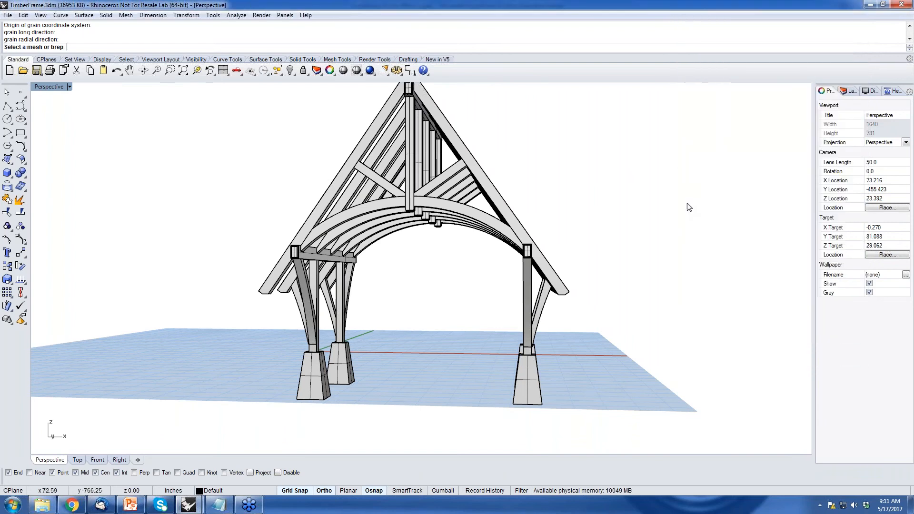
drag(569, 447, 268, 369)
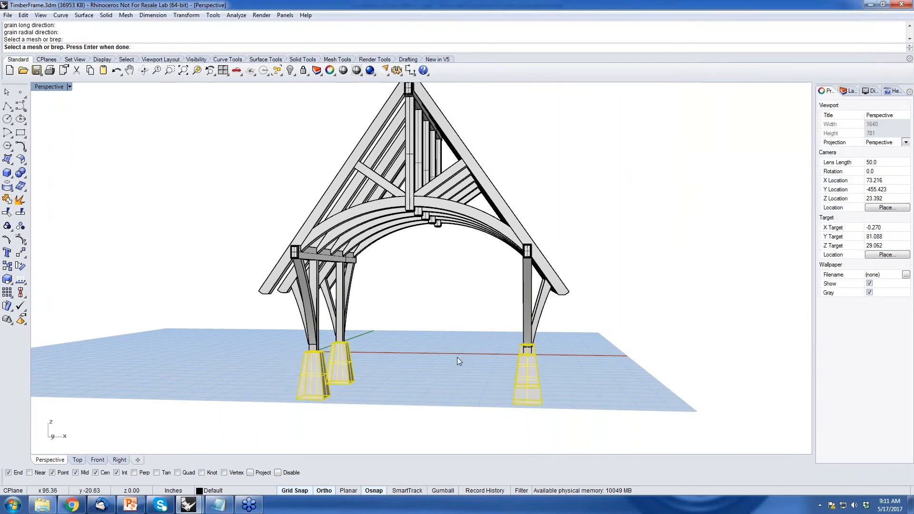
key(Return)
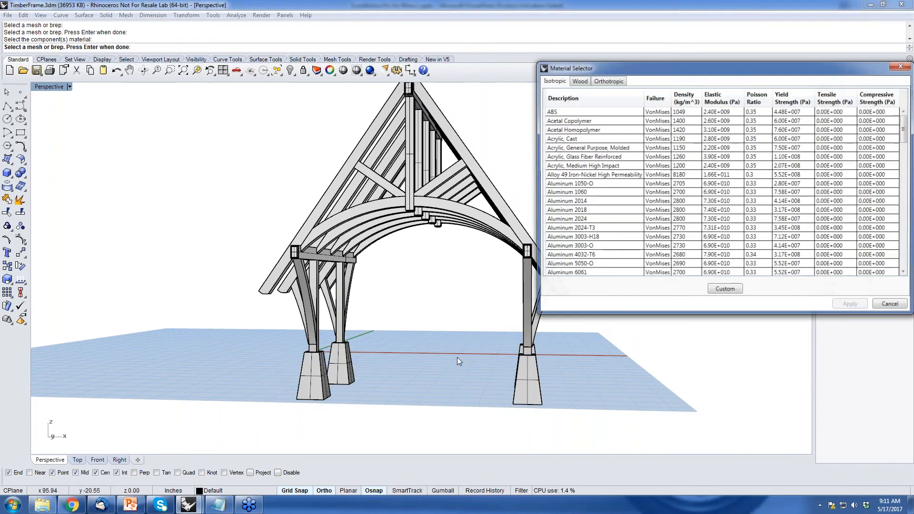
Assign the isotropic material Concrete, Fairly High Strength to the tapered footings
scroll(906, 129, down, 15)
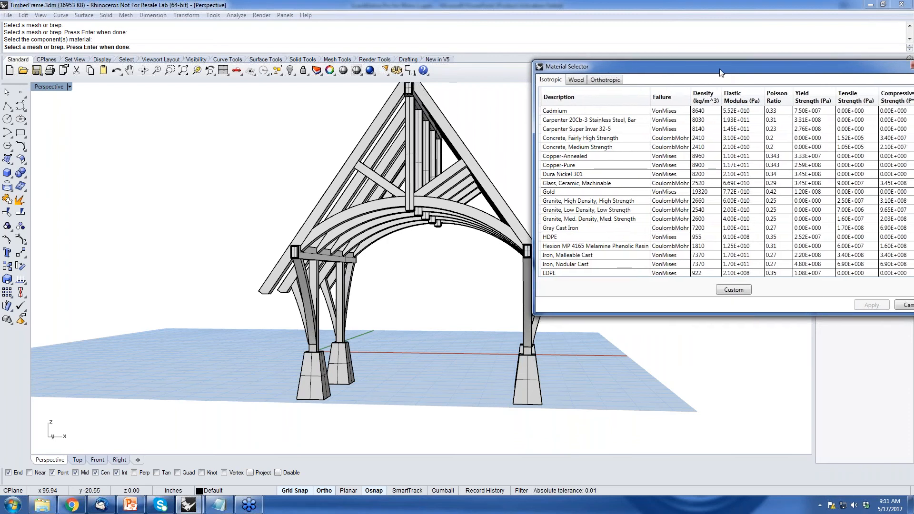
drag(737, 72, 600, 70)
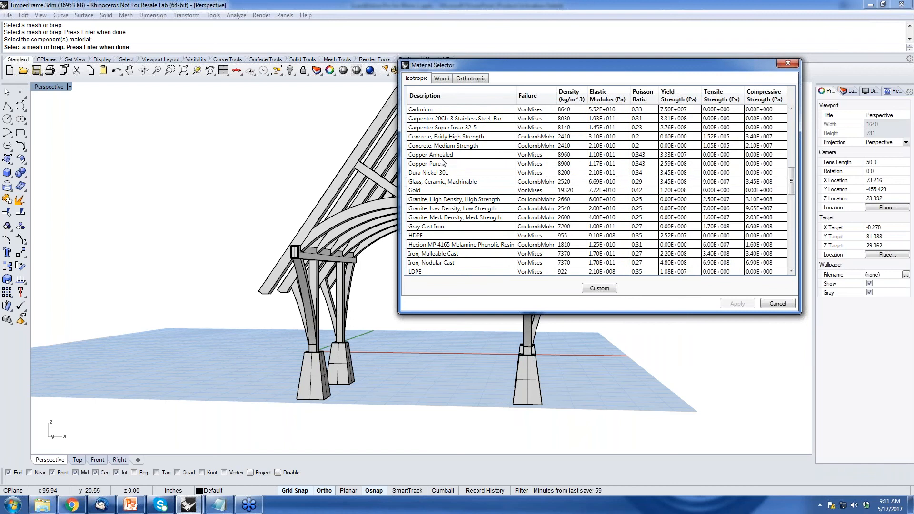
click(446, 138)
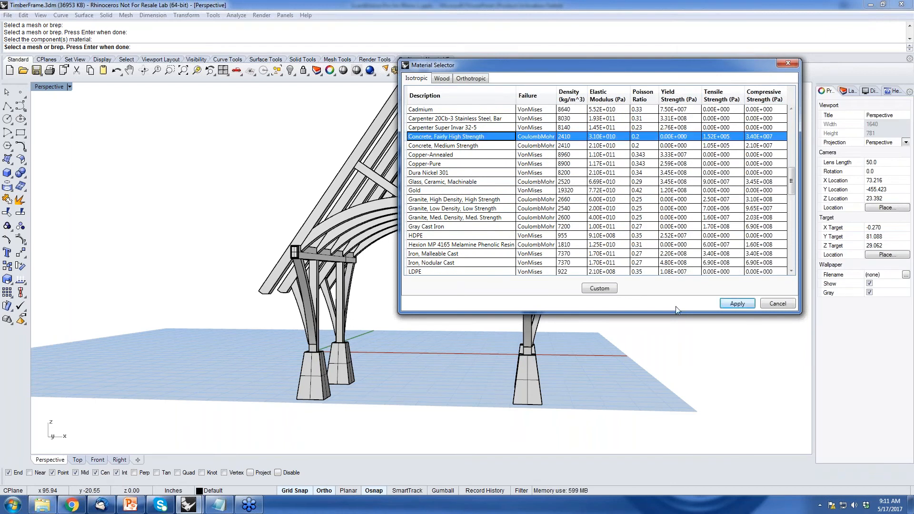
click(730, 305)
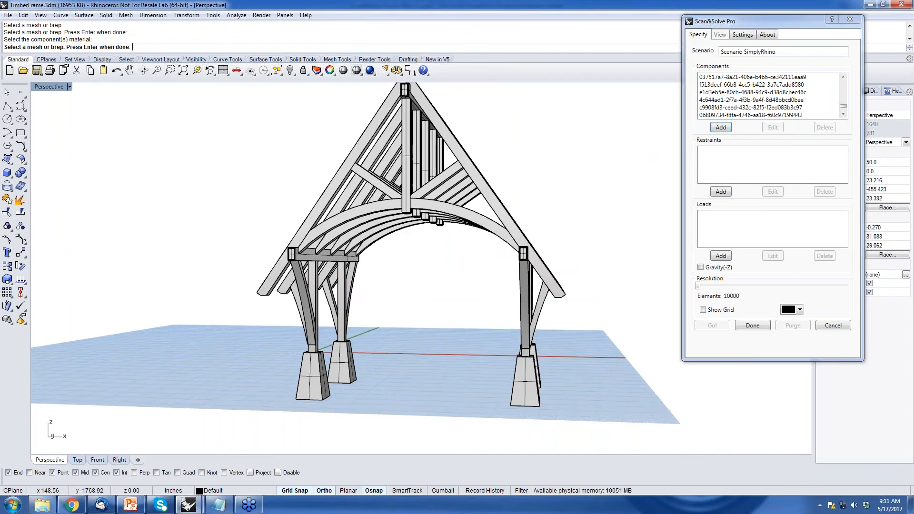
Add a restraint on the bottom faces of all the footings
right_drag(554, 232, 527, 239)
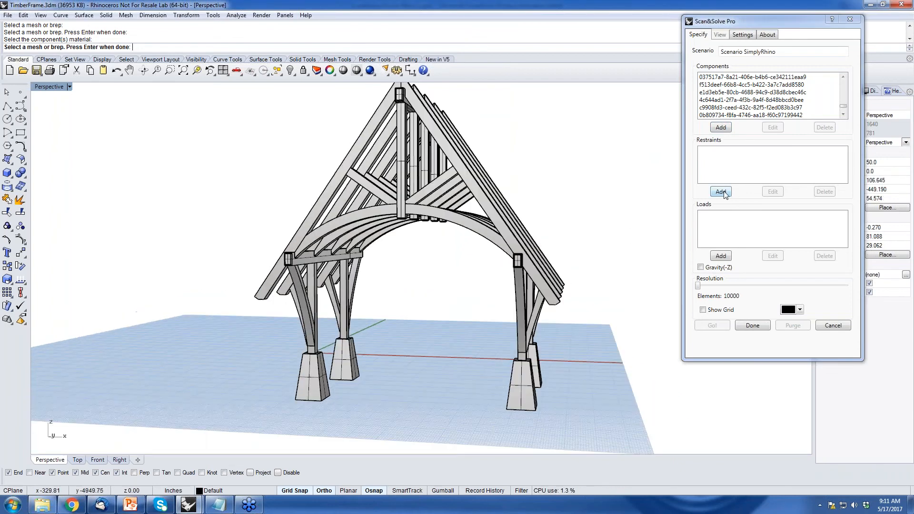
click(725, 194)
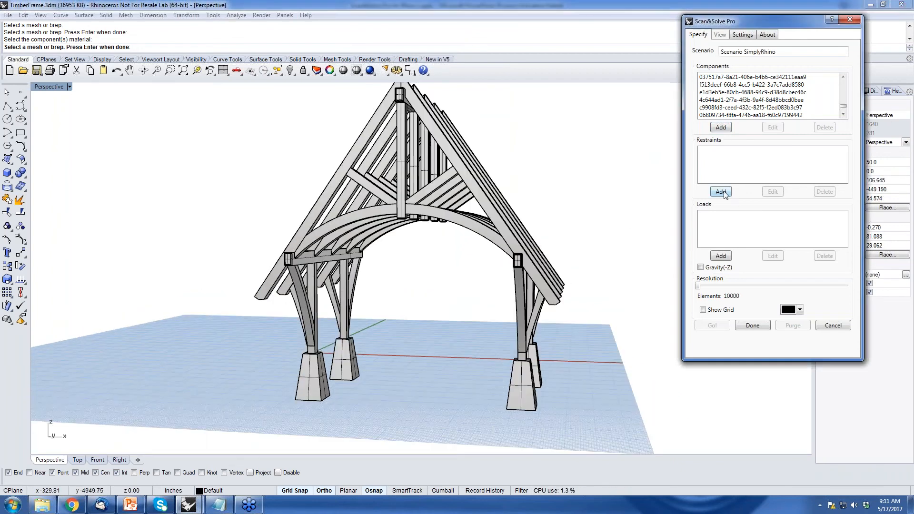
right_drag(480, 381, 479, 364)
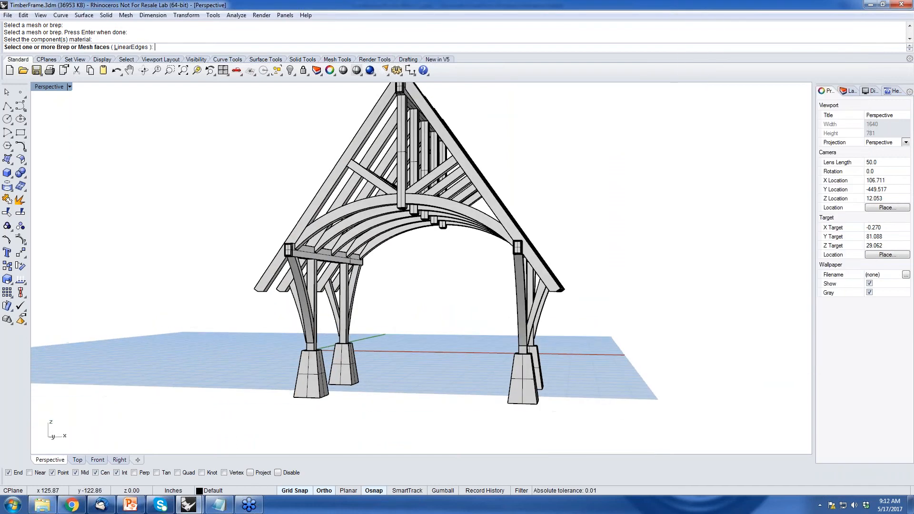
drag(272, 428, 573, 380)
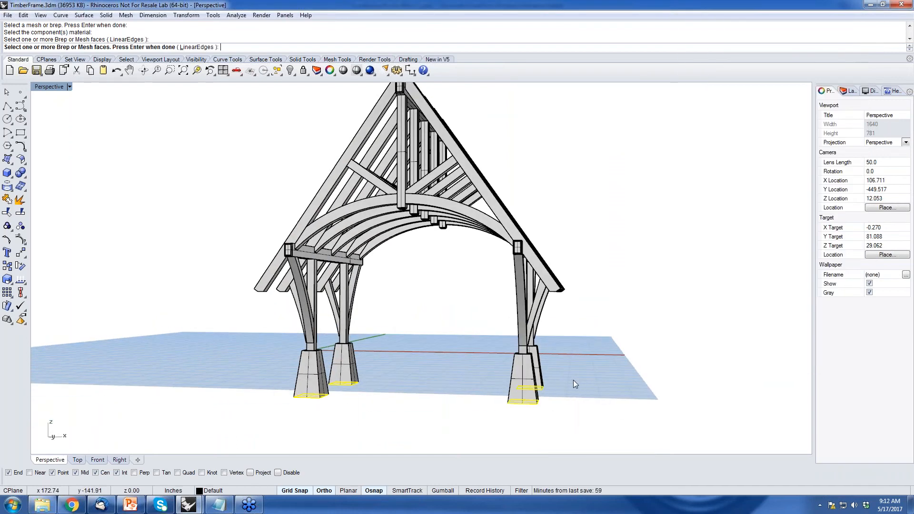
right_click(490, 367)
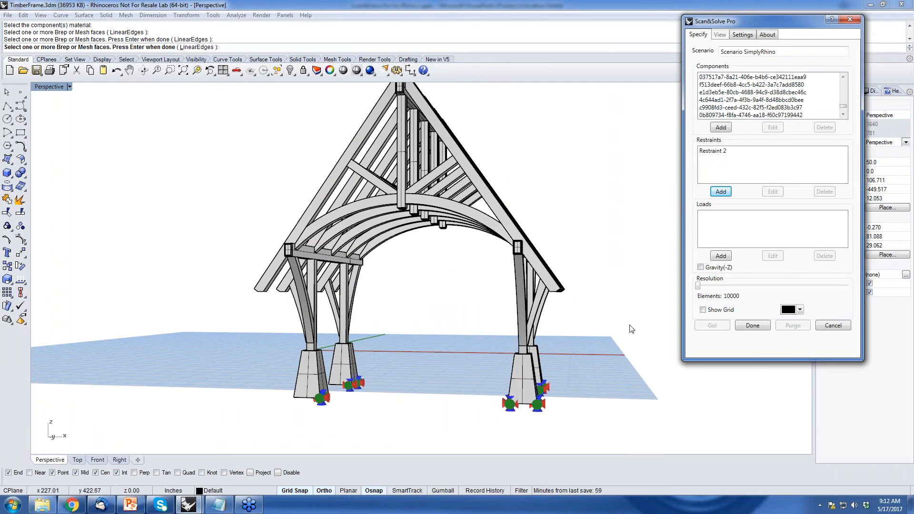
Enable gravity in -Z as the load and raise the resolution to about 31,700 elements
click(571, 228)
right_drag(573, 231, 566, 241)
click(700, 267)
drag(698, 285, 705, 288)
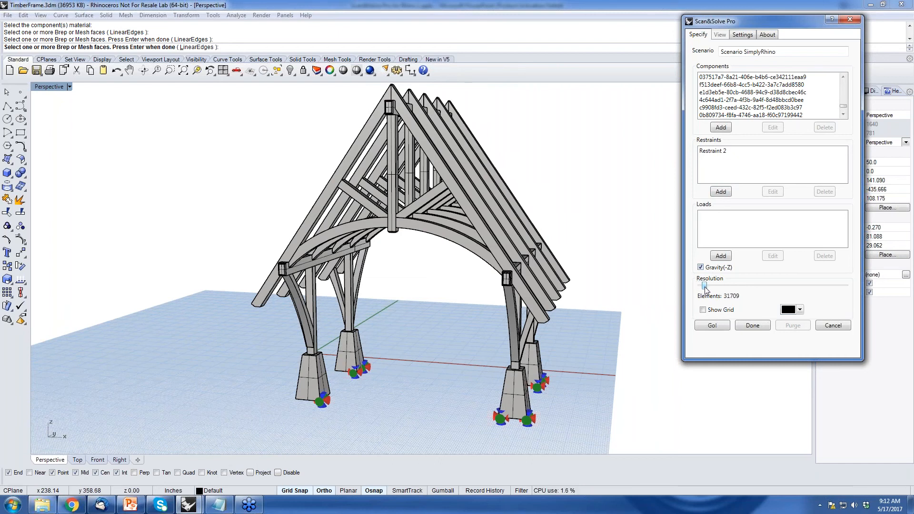
Choose the DSS Solver as the linear solver and run the analysis of the scenario
click(742, 34)
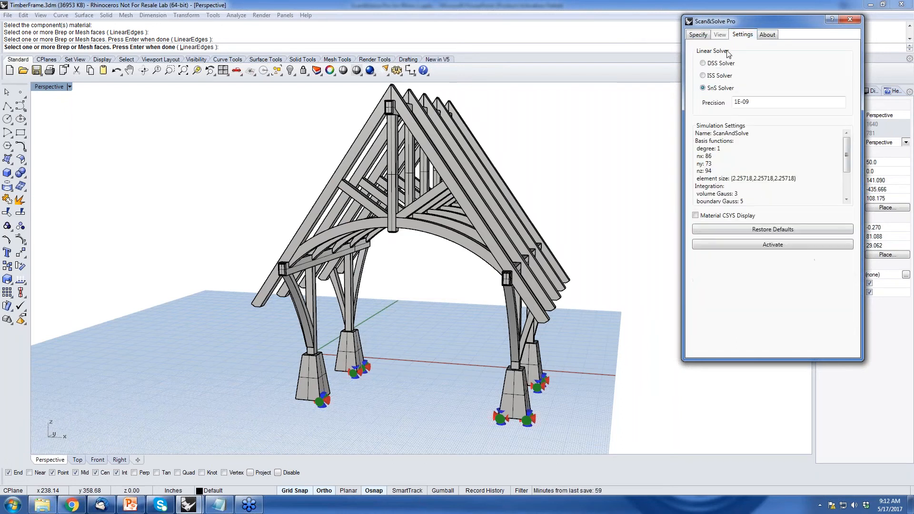
click(699, 36)
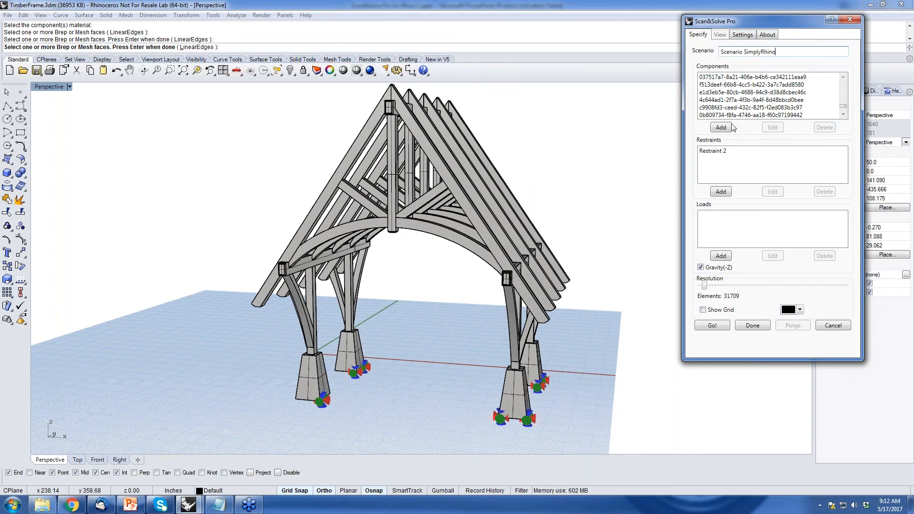
click(743, 38)
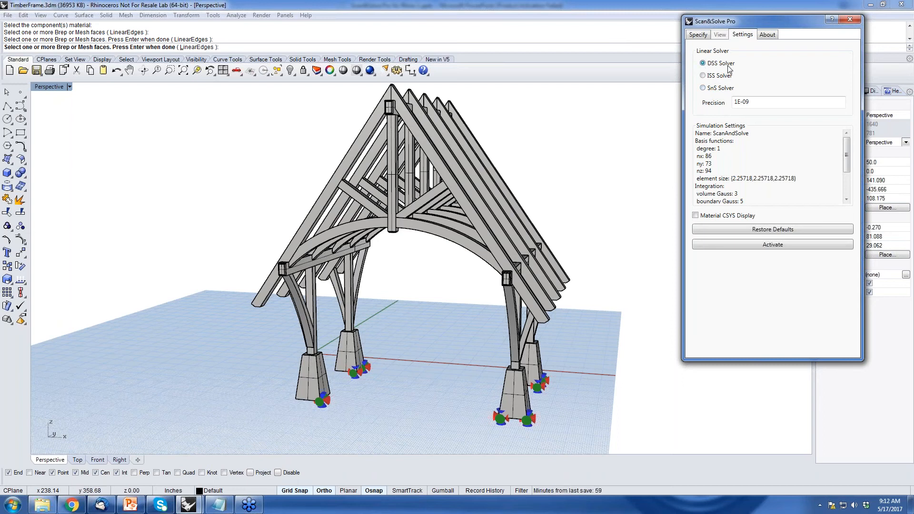
click(699, 35)
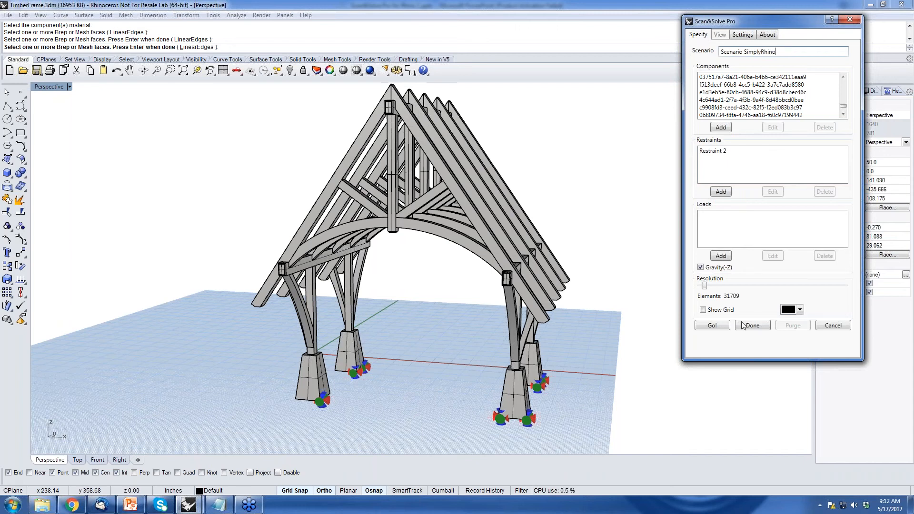
click(718, 326)
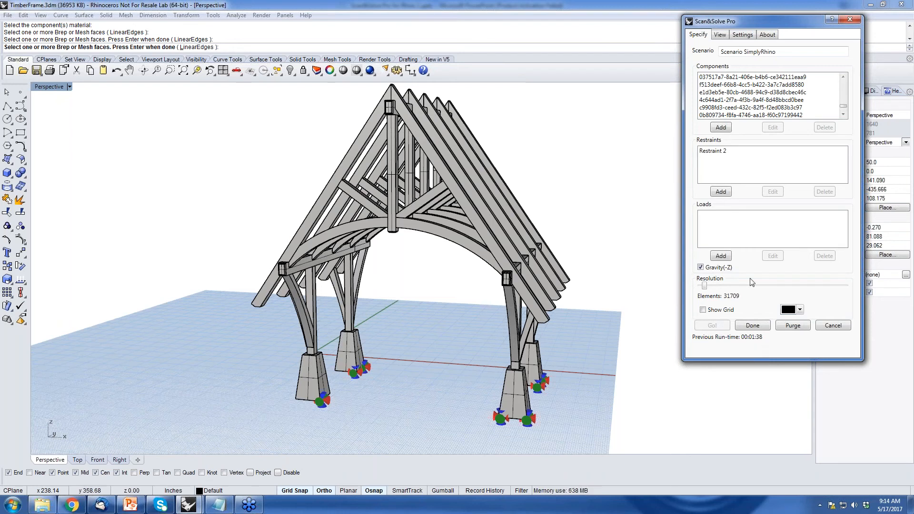
Display the total displacement results and examine their distribution over the timber frame
click(724, 36)
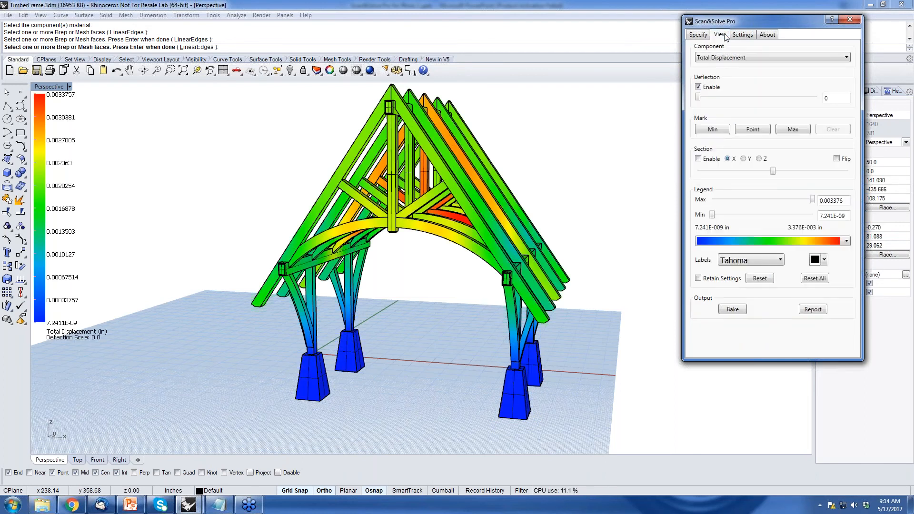
drag(741, 20, 699, 39)
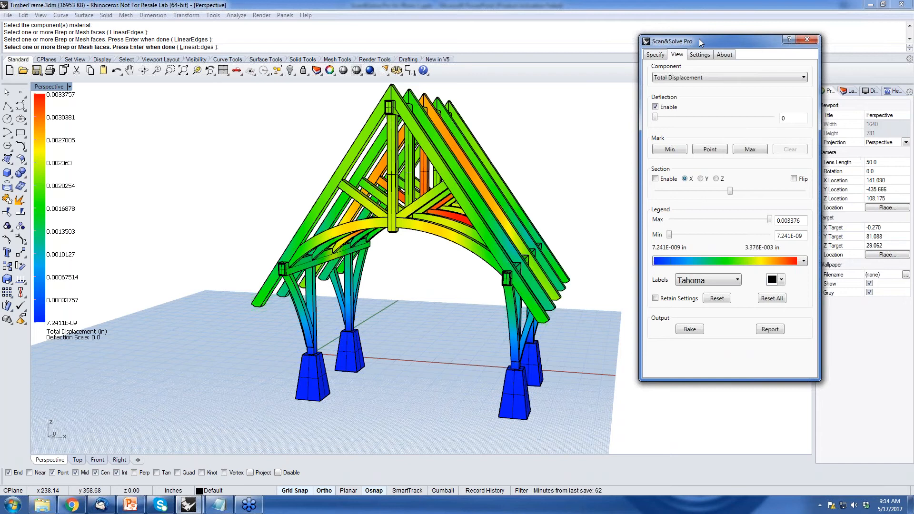
drag(699, 41, 705, 29)
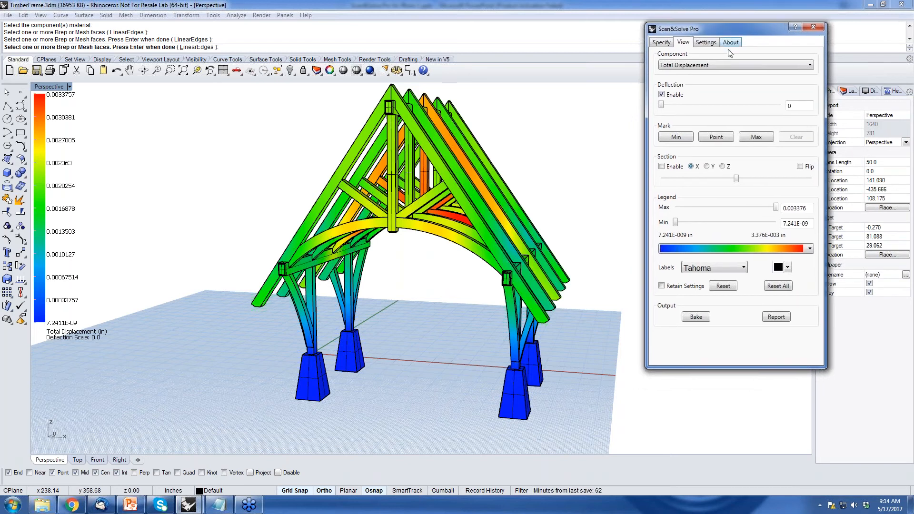
right_drag(520, 182, 483, 216)
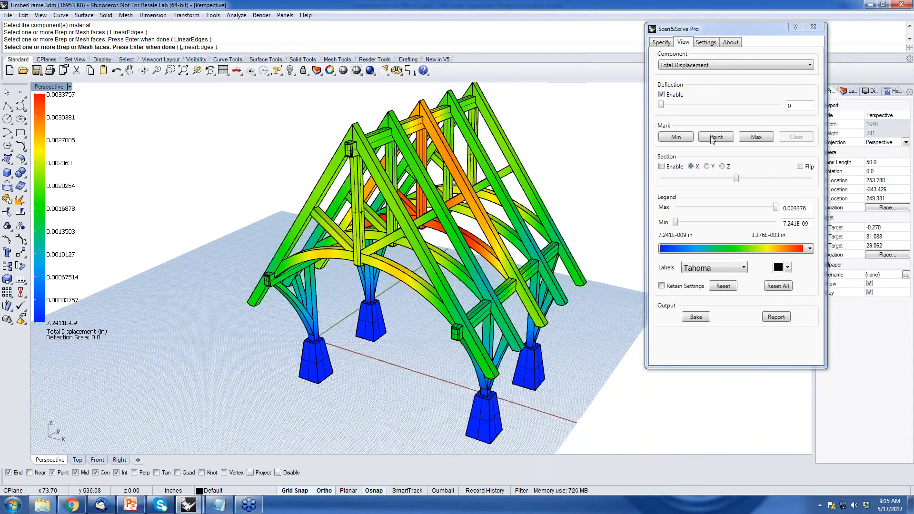
Display the Von Mises Stress results and examine where stress concentrates in the frame
click(810, 67)
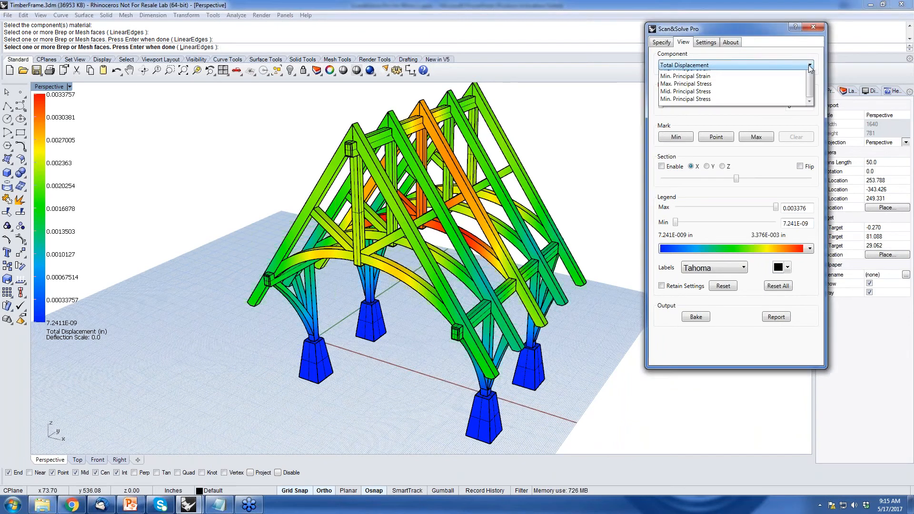
scroll(810, 86, up, 1)
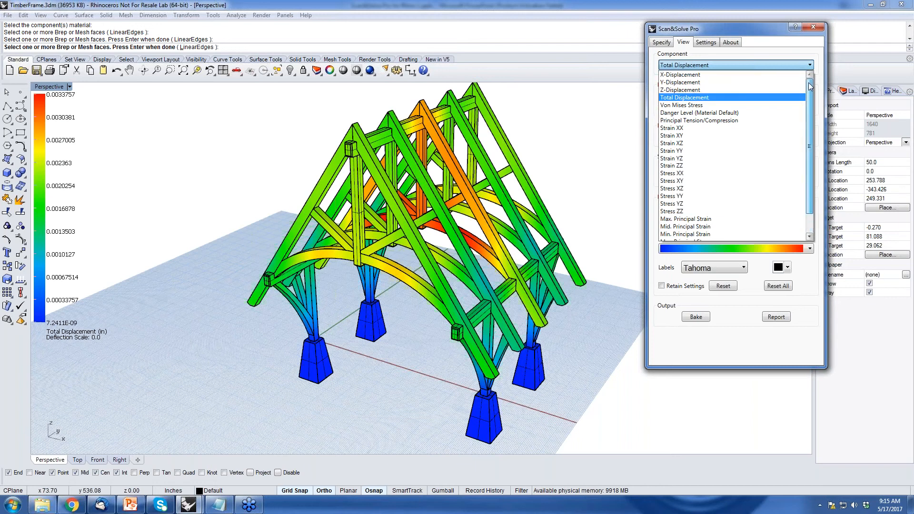
click(710, 105)
right_drag(534, 243, 454, 297)
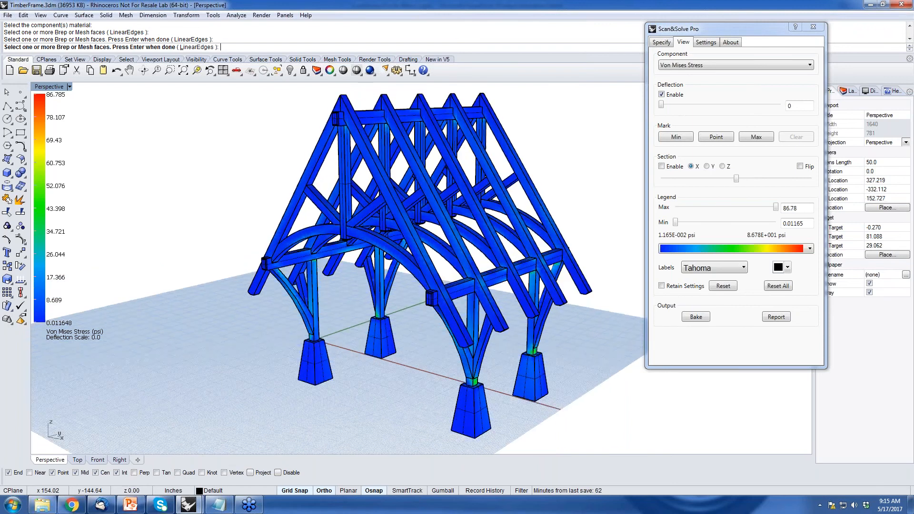
Display the Principal Tension/Compression results and set the legend maximum to 20 and the minimum to -20
click(809, 65)
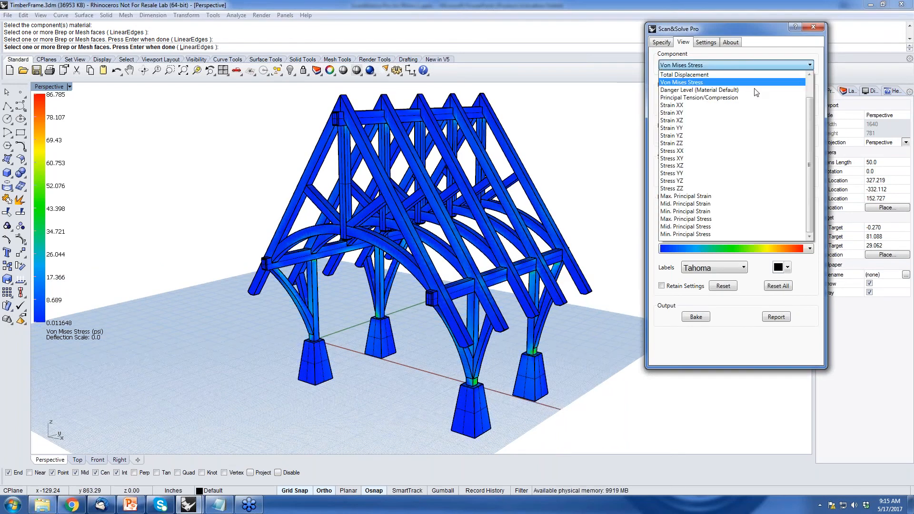
click(737, 98)
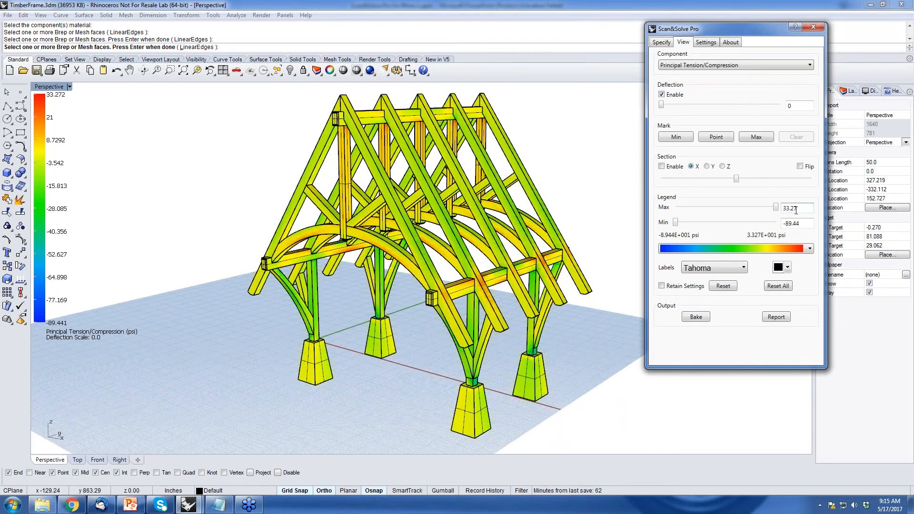
drag(799, 208, 770, 209)
text(20)
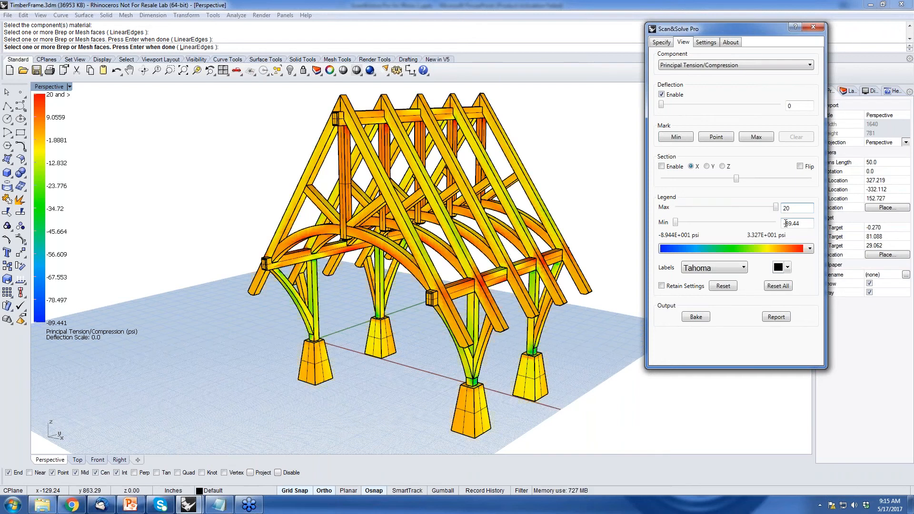
drag(785, 224, 803, 224)
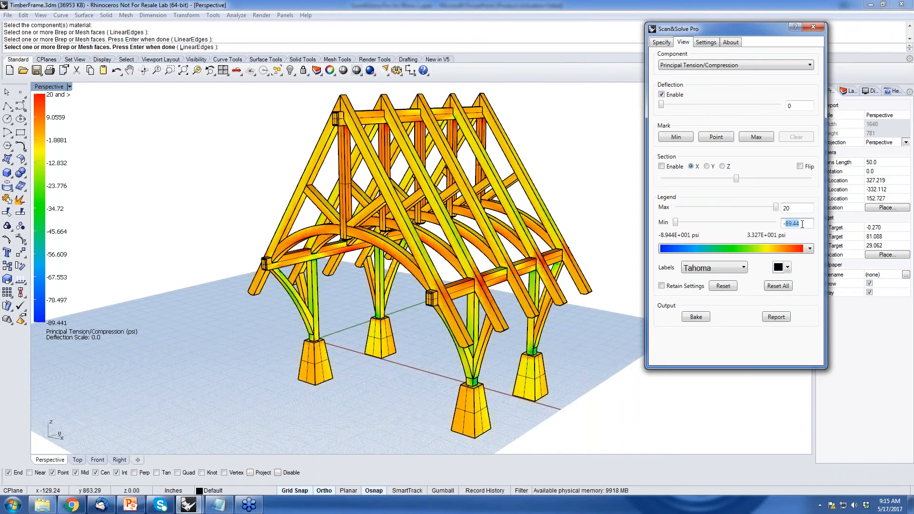
text(-20)
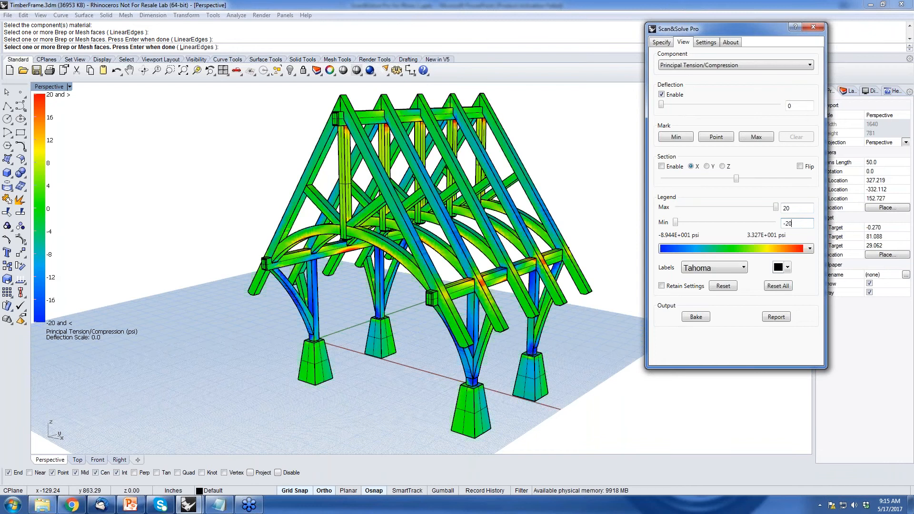
Change the legend color scheme to the blue-to-red gradient with a pale midpoint and inspect tension and compression in the frame
right_drag(505, 274, 548, 277)
click(809, 247)
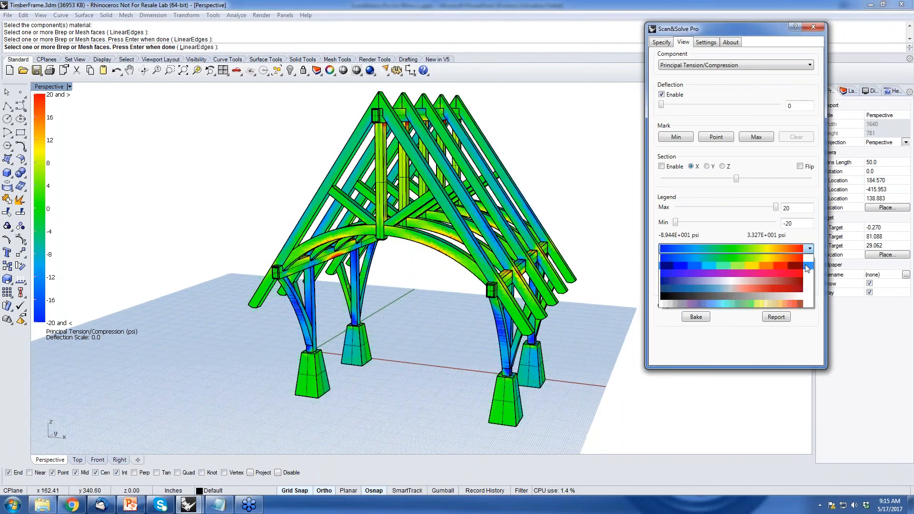
click(787, 289)
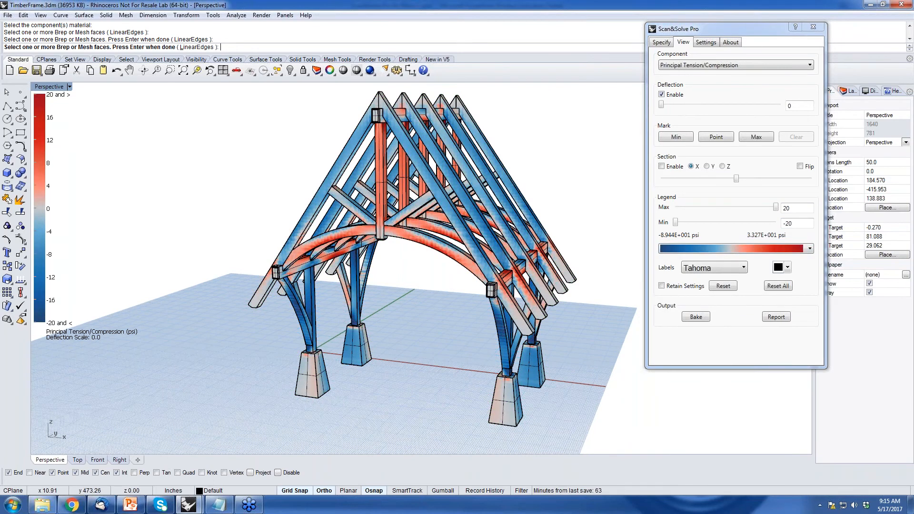
mouse_move(529, 247)
right_down()
mouse_move(512, 246)
mouse_move(521, 251)
right_up()
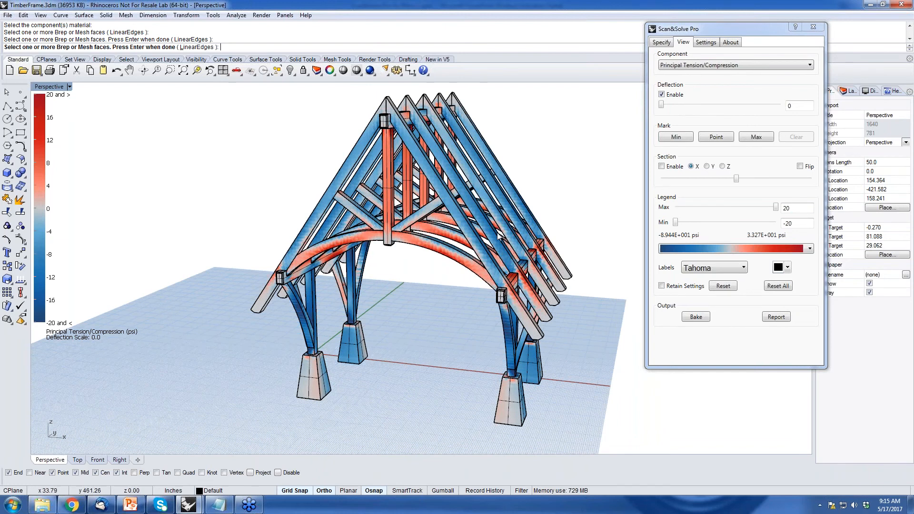
Exaggerate the deflection scale to about 6E+03, examine the deformed timber frame from several angles, and return the scale to 0
right_drag(499, 236, 492, 230)
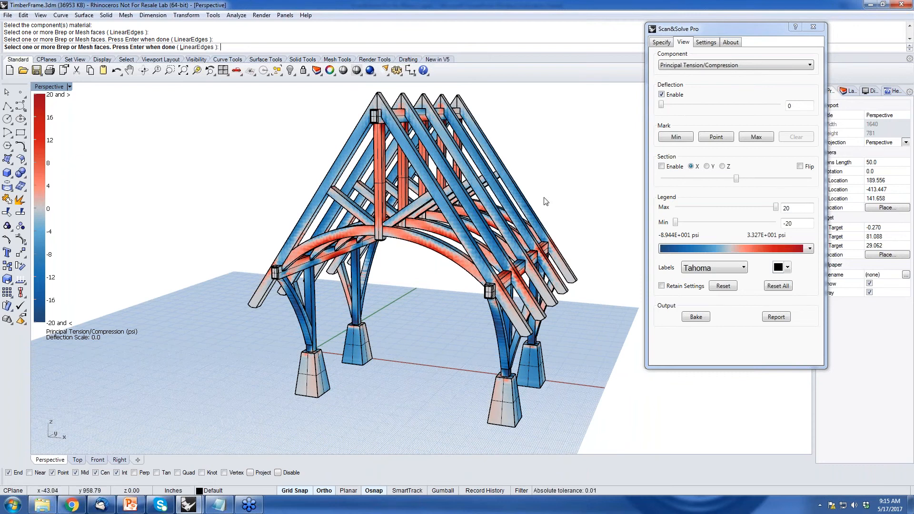
right_drag(490, 202, 447, 216)
drag(662, 105, 736, 115)
mouse_move(442, 204)
right_down()
mouse_move(461, 204)
mouse_move(430, 203)
right_up()
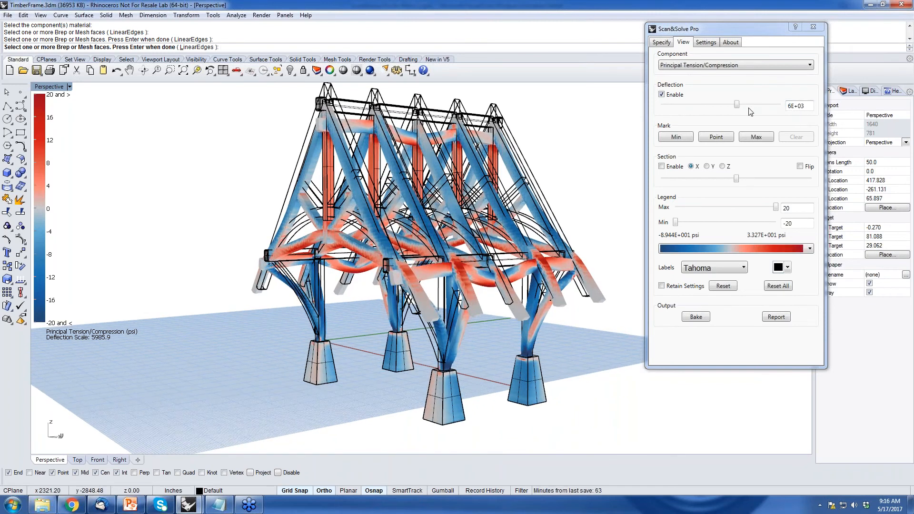
right_drag(435, 196, 481, 200)
click(689, 110)
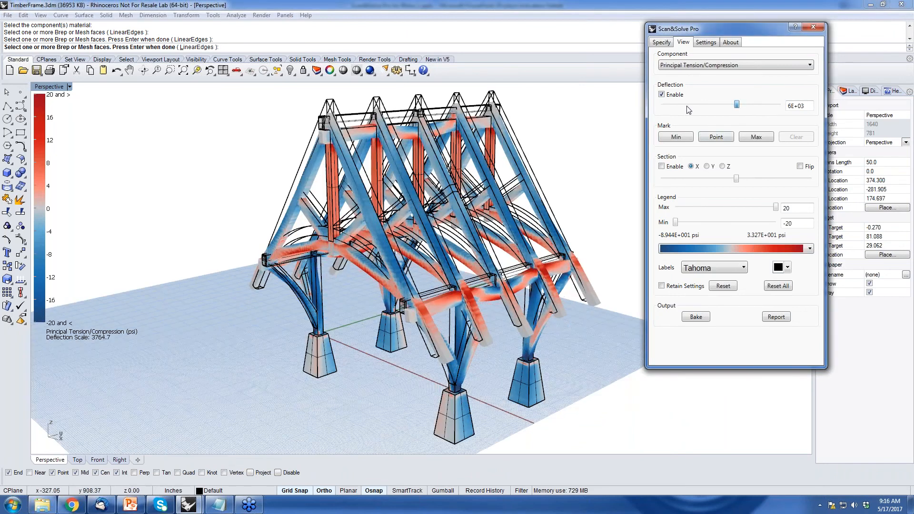
click(688, 110)
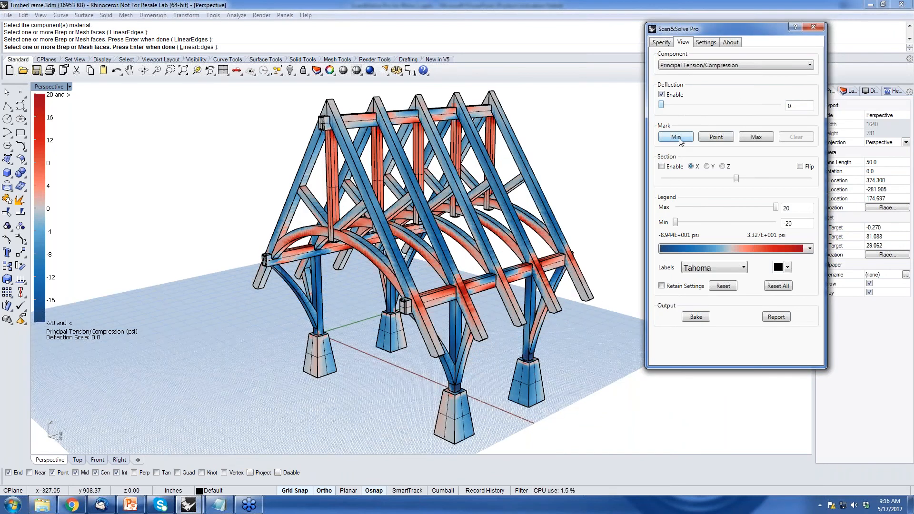
Mark the location of the minimum Principal Tension/Compression and probe the value at a point on the upper frame
click(676, 137)
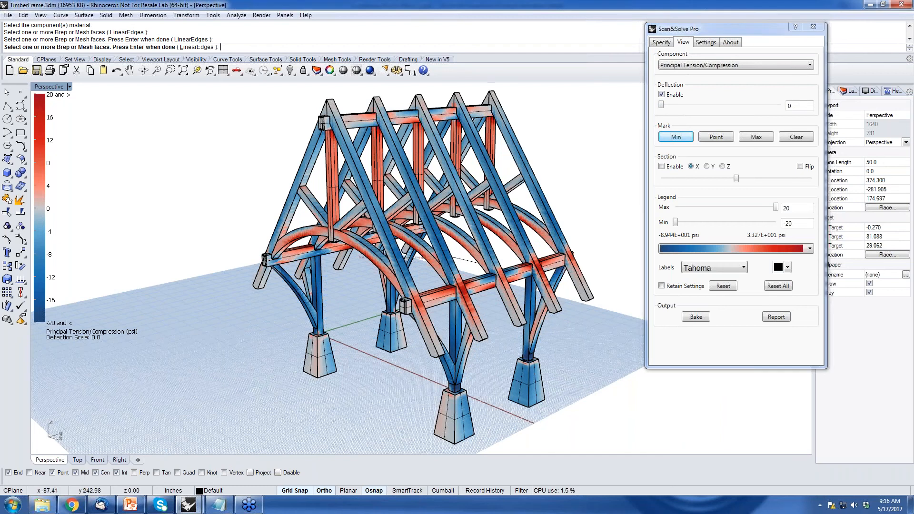
mouse_move(431, 251)
right_down()
mouse_move(507, 249)
mouse_move(428, 267)
right_up()
click(716, 137)
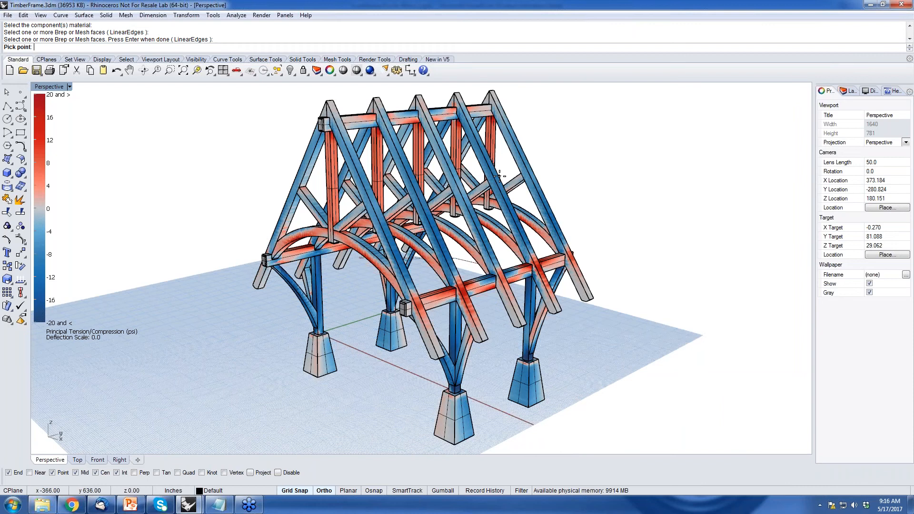
scroll(499, 176, up, 2)
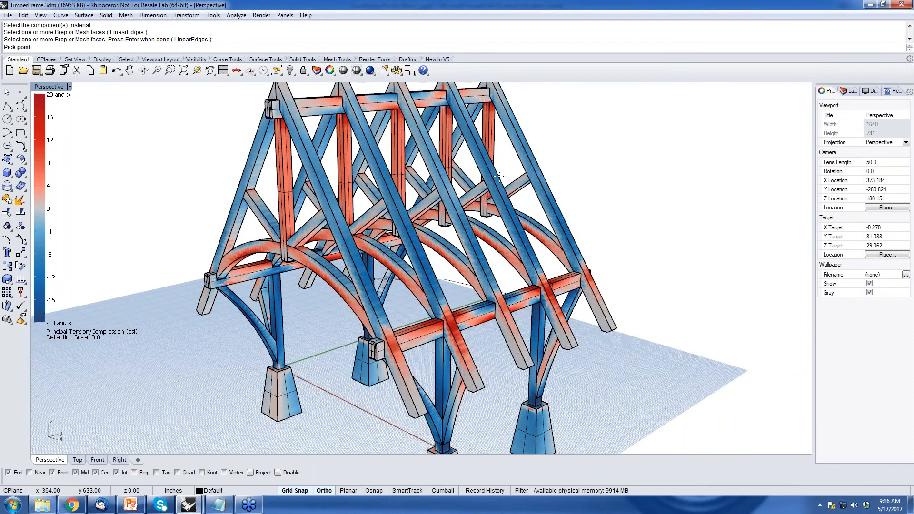
scroll(499, 176, up, 4)
scroll(488, 184, down, 6)
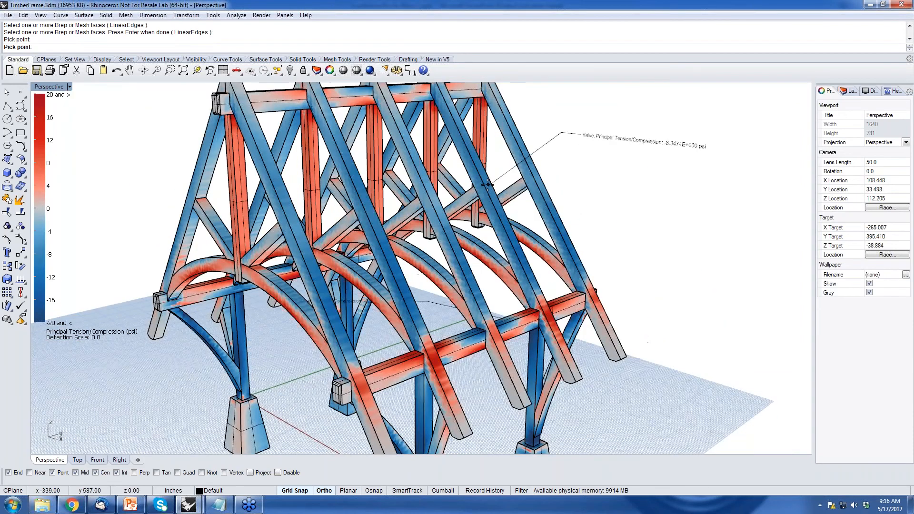
shift+right_drag(487, 185, 446, 199)
right_click(447, 199)
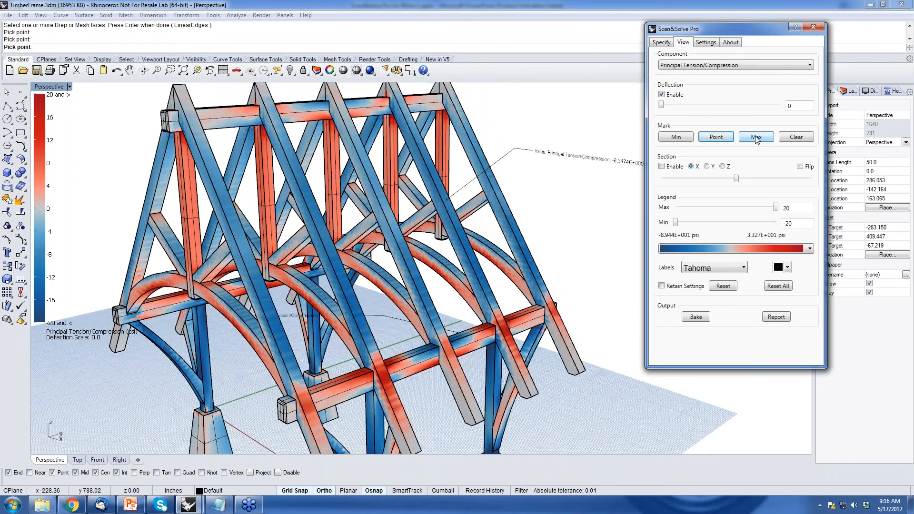
Mark the location of the maximum Principal Tension/Compression, inspect it, and clear all result marks
click(756, 137)
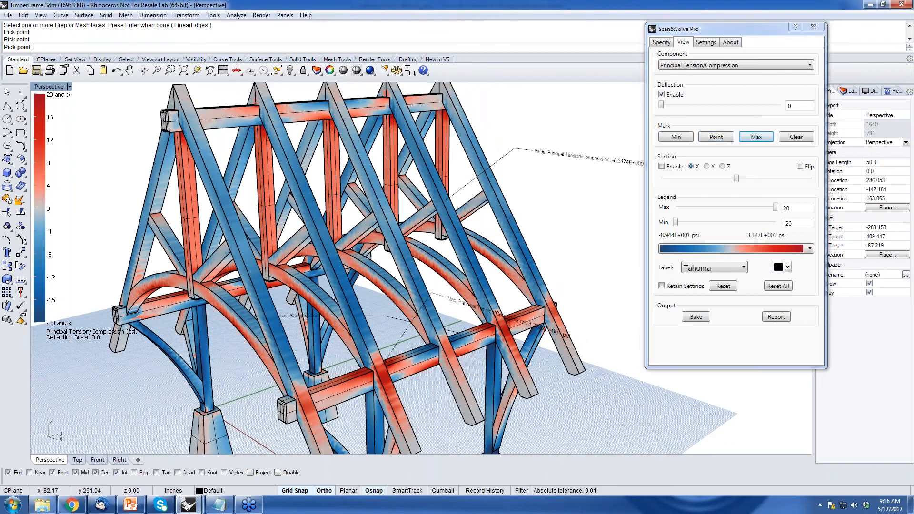
right_drag(497, 271, 469, 283)
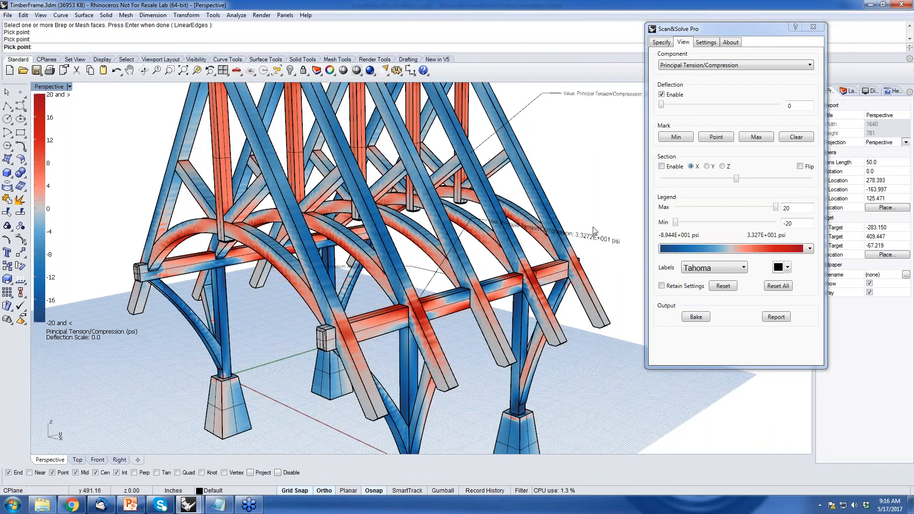
click(796, 139)
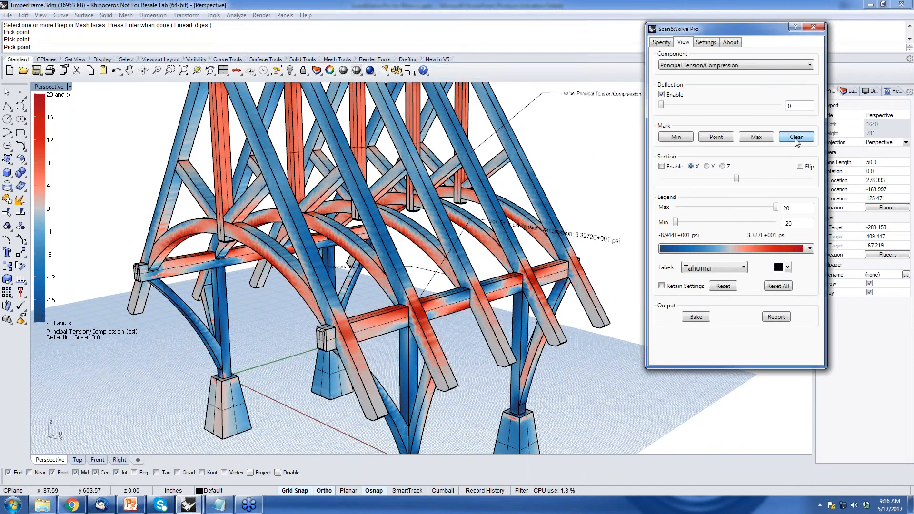
click(795, 138)
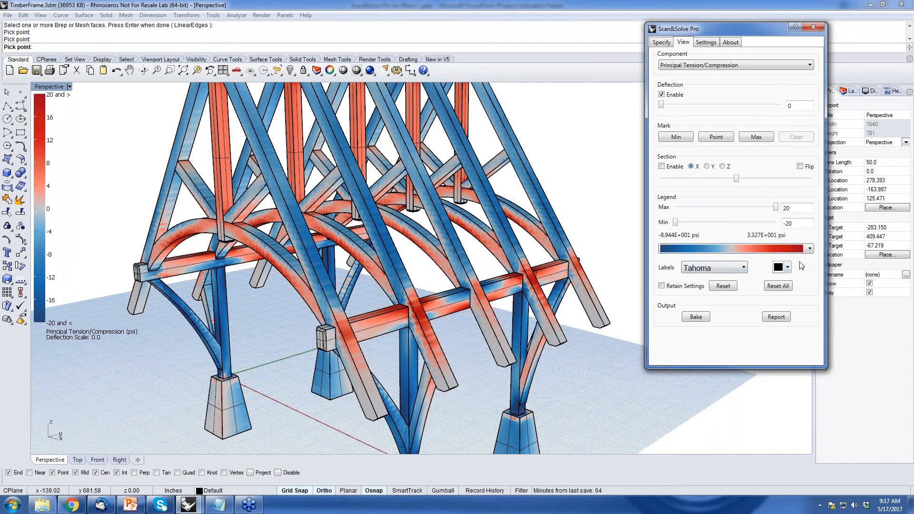
Apply the stepped white-purple-blue-green-yellow-red color scheme to the legend and set the deflection scale to about 5.5E+03
click(810, 249)
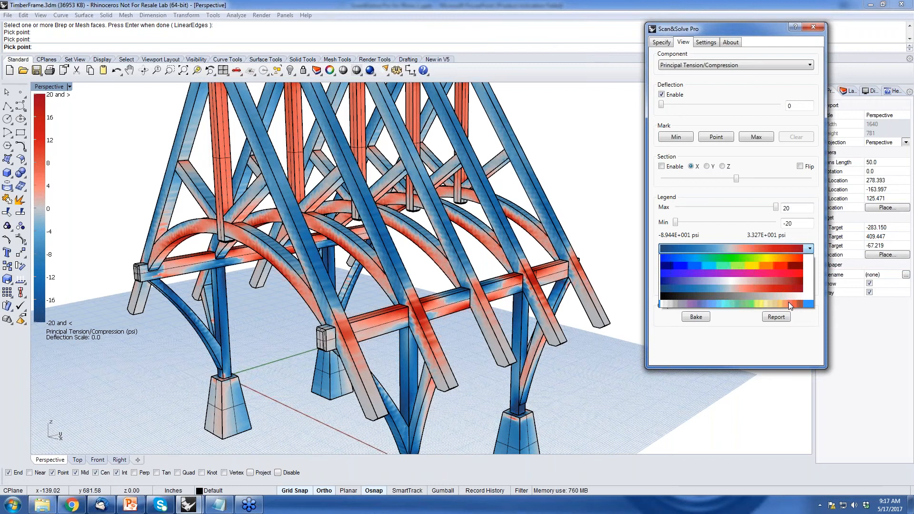
click(788, 302)
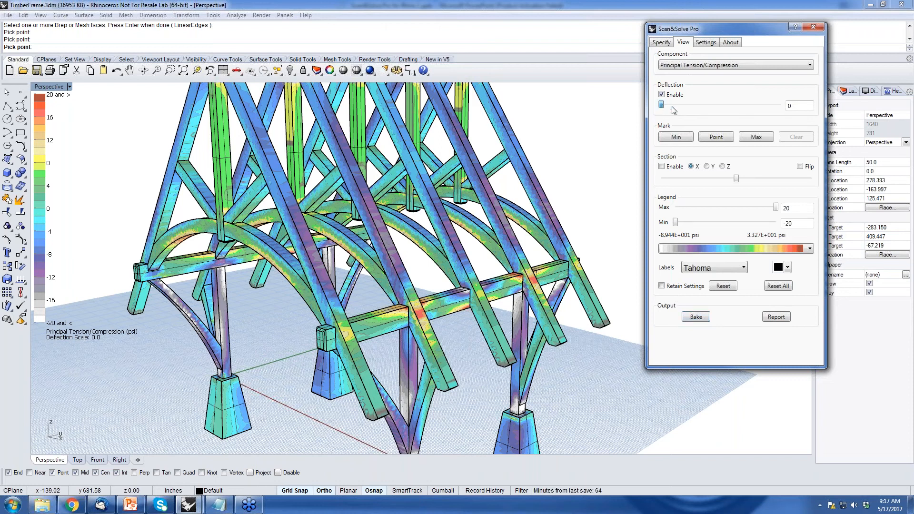
drag(671, 106, 731, 105)
Look over the bake export options without baking, and save an HTML results report as SnS_Report.html in the Google Drive folder
click(695, 317)
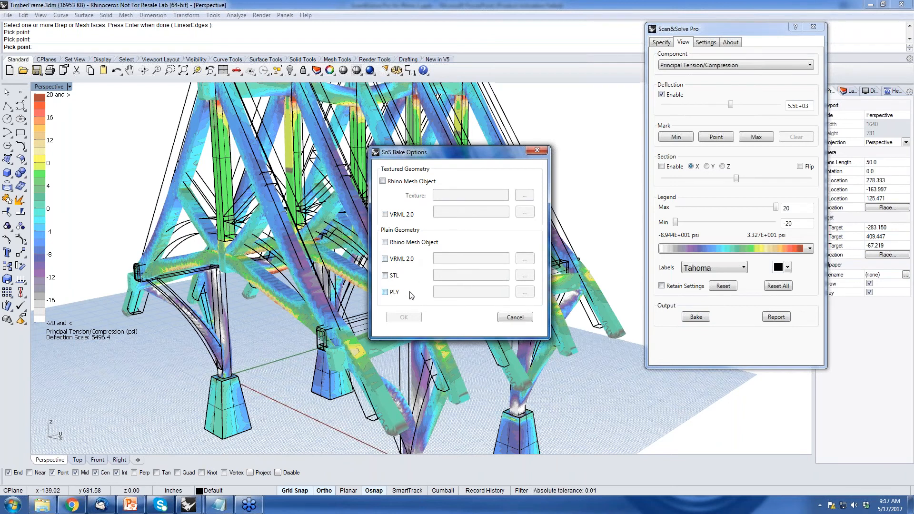
click(514, 317)
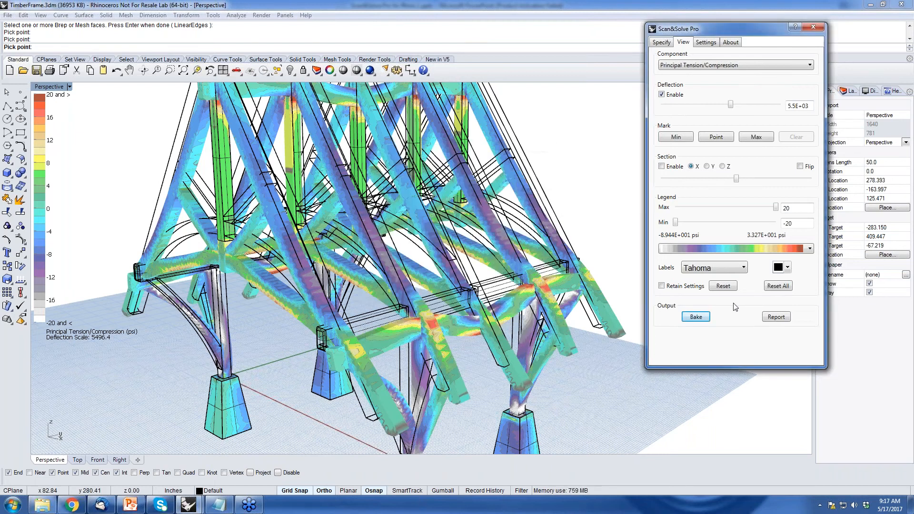
click(776, 317)
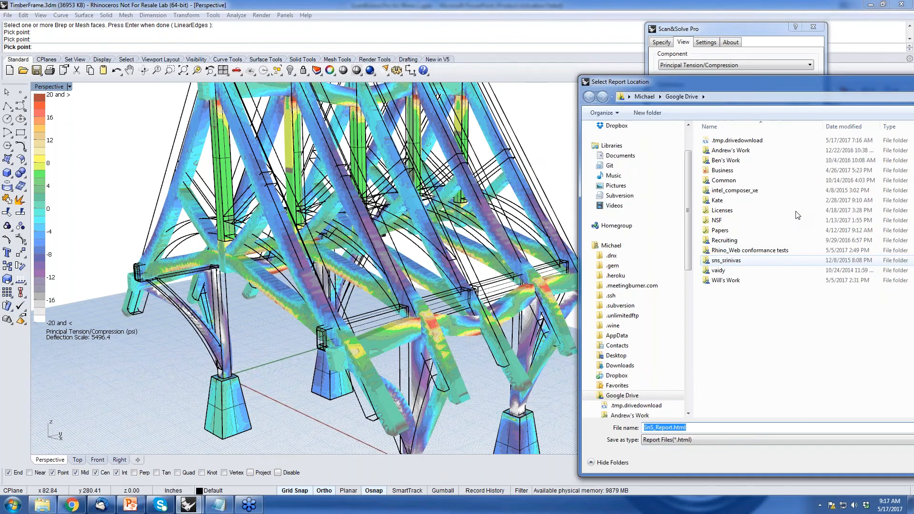
drag(783, 90, 717, 72)
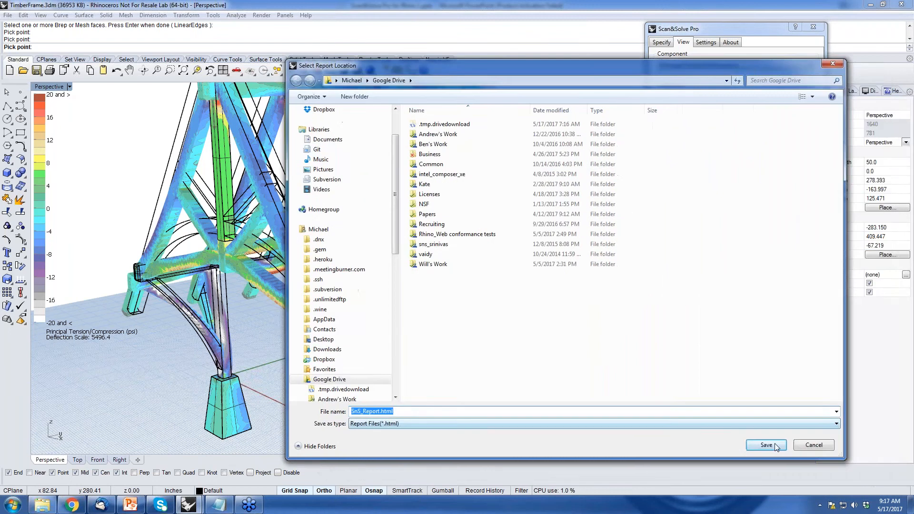
click(775, 444)
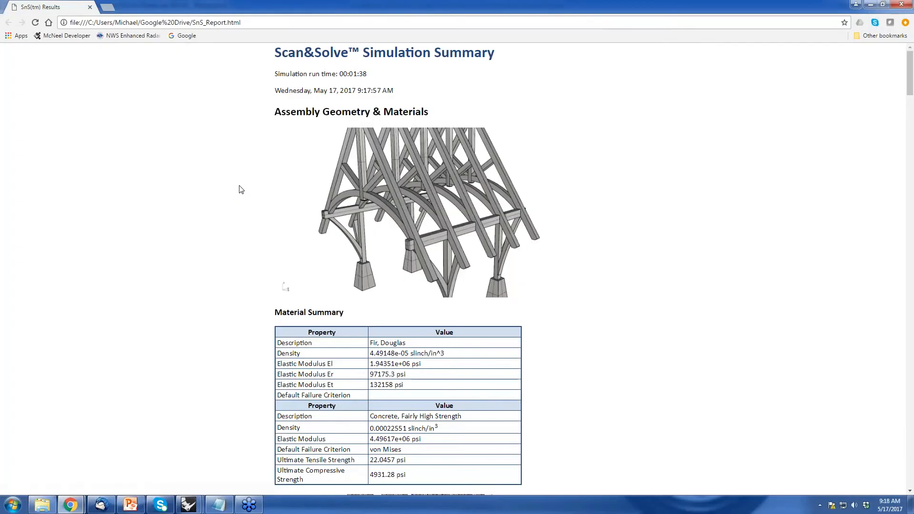
Review the report's material and component geometry summaries, load and restraint definitions, simulation settings, units and the start of the results
scroll(241, 190, down, 3)
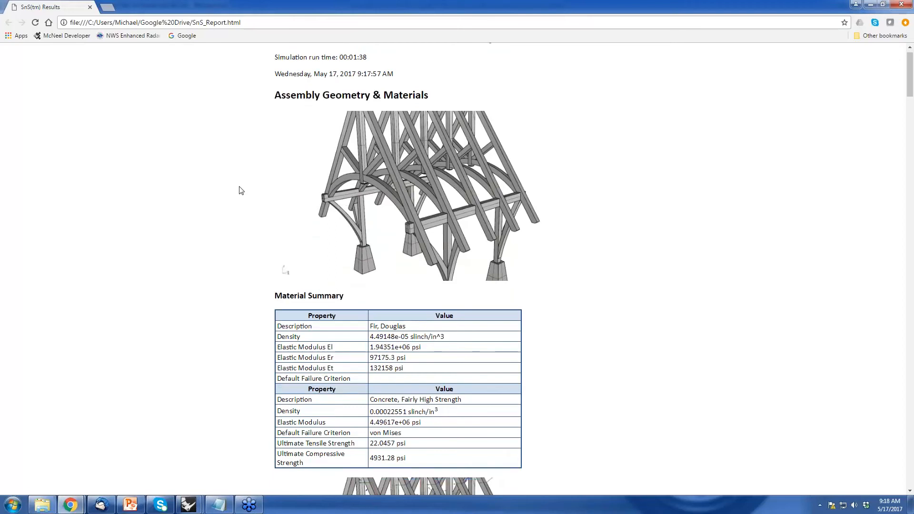
scroll(241, 190, down, 1)
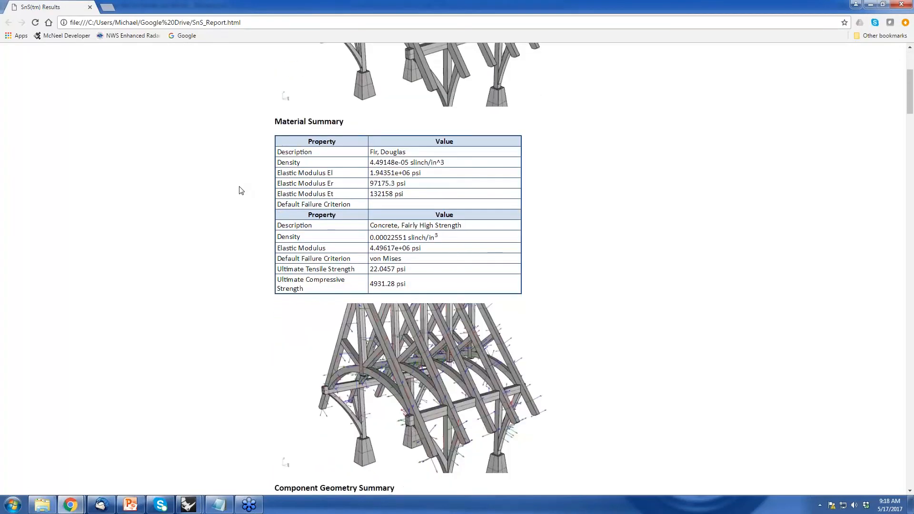
scroll(241, 190, down, 2)
scroll(242, 190, up, 1)
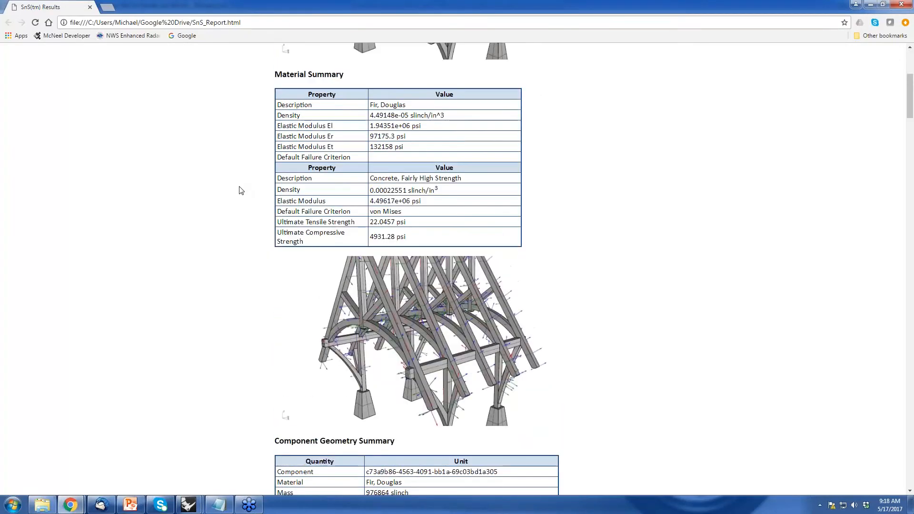
scroll(241, 190, down, 1)
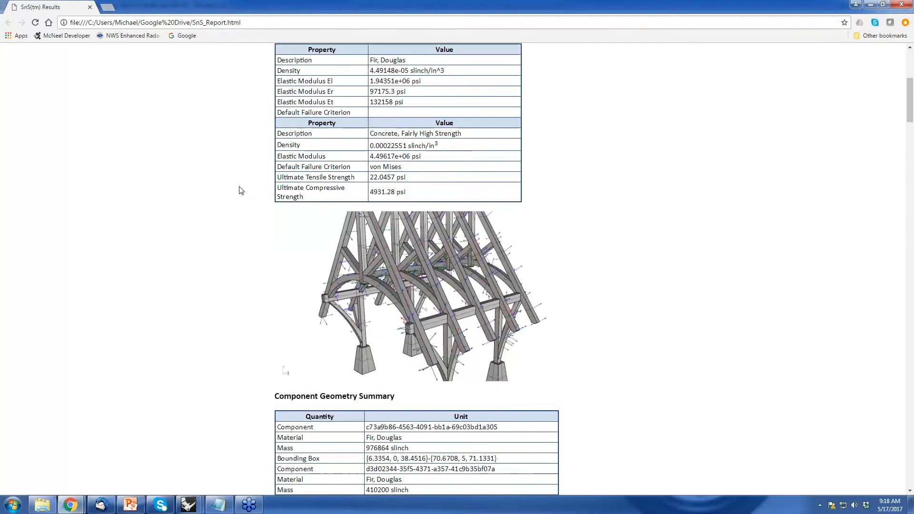
scroll(241, 190, down, 3)
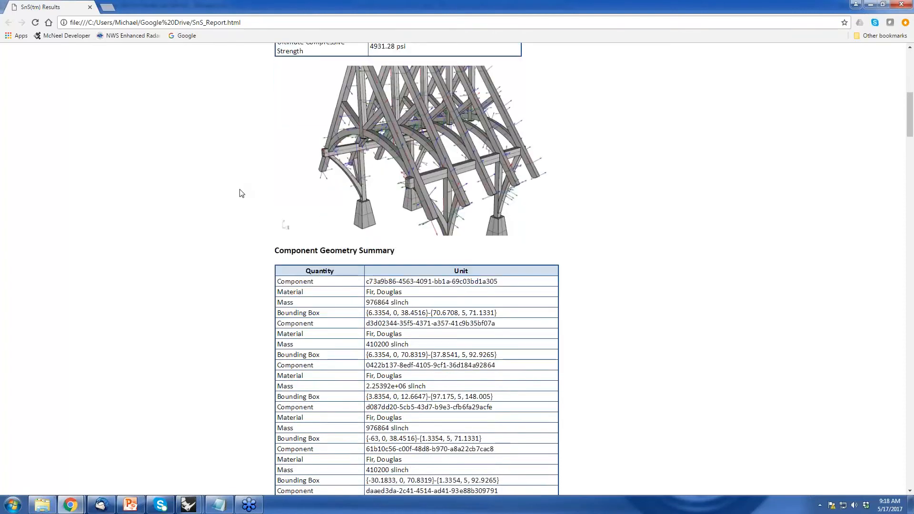
scroll(241, 193, down, 9)
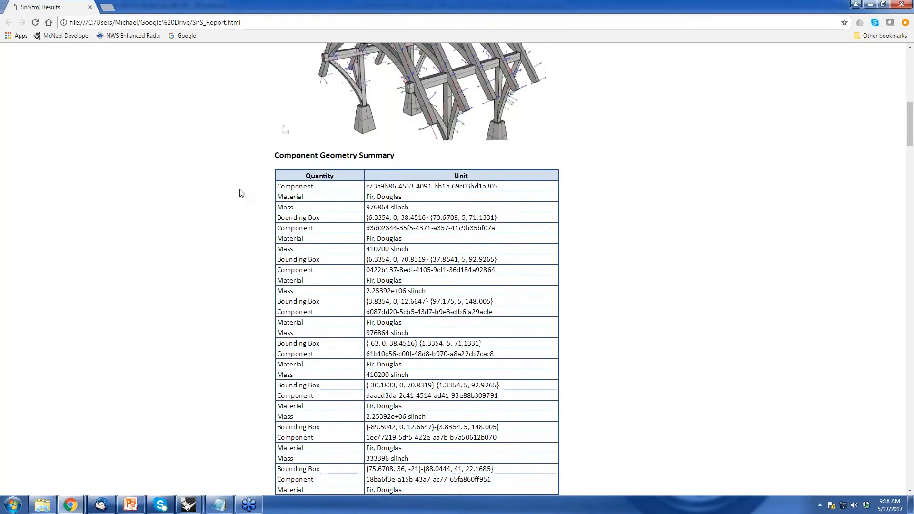
scroll(242, 193, down, 20)
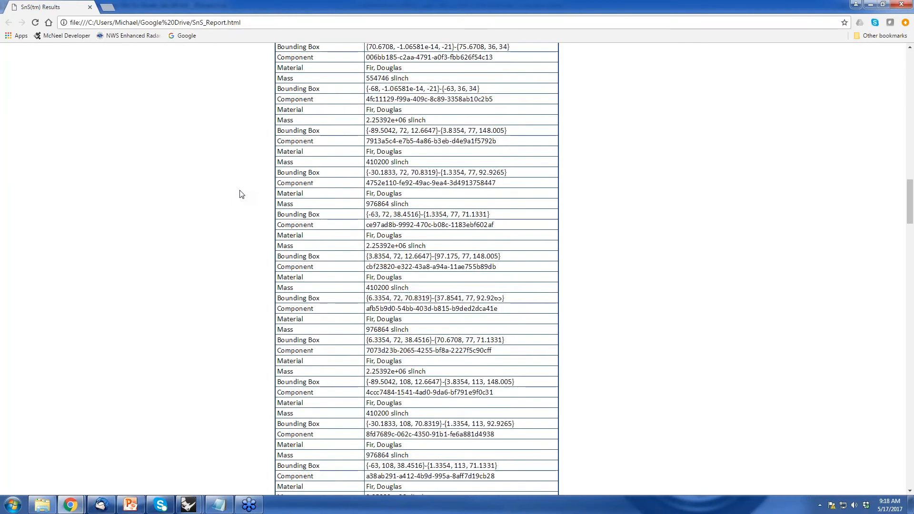
scroll(241, 193, down, 20)
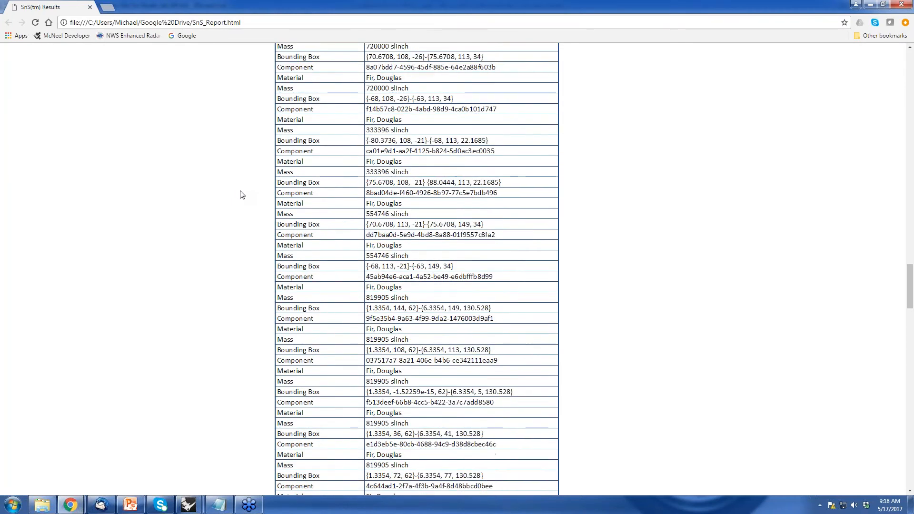
scroll(241, 194, down, 9)
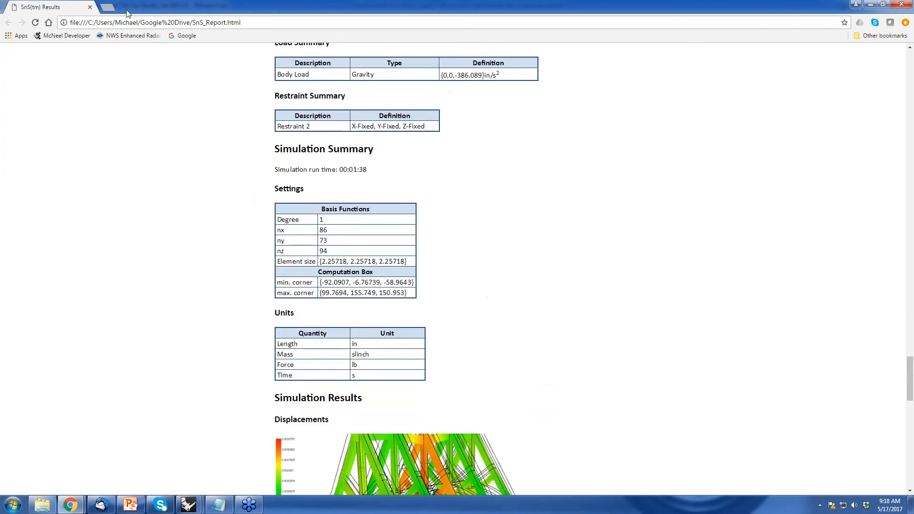
Switch back to Rhino, return to the scenario's specification settings and fit the whole timber frame in the perspective view
key(super+Down)
click(746, 276)
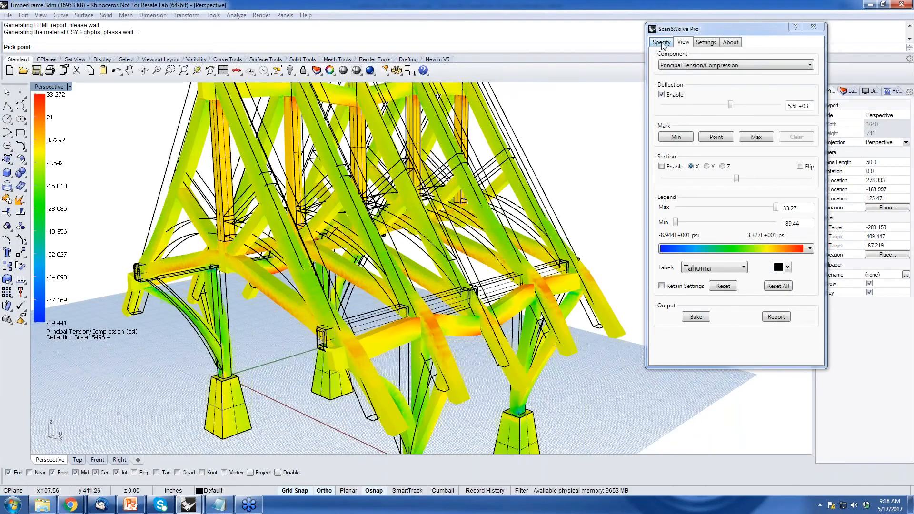
click(661, 43)
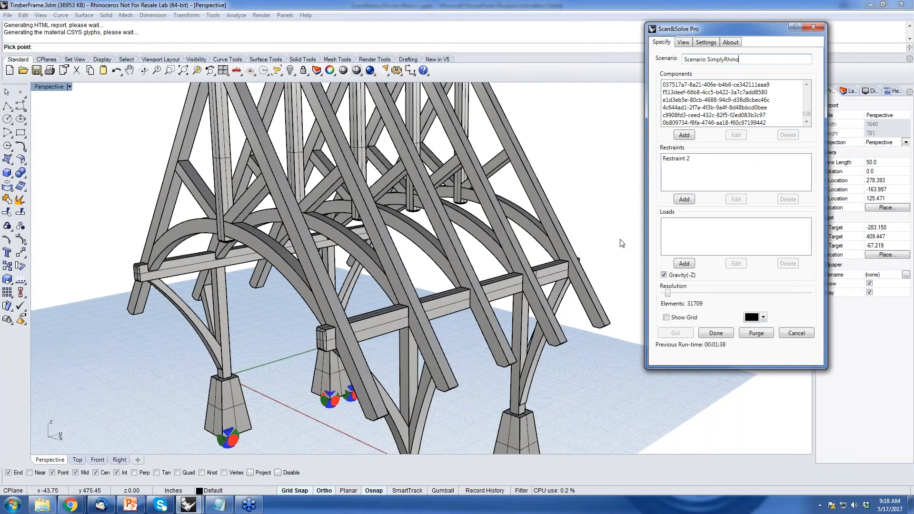
click(589, 201)
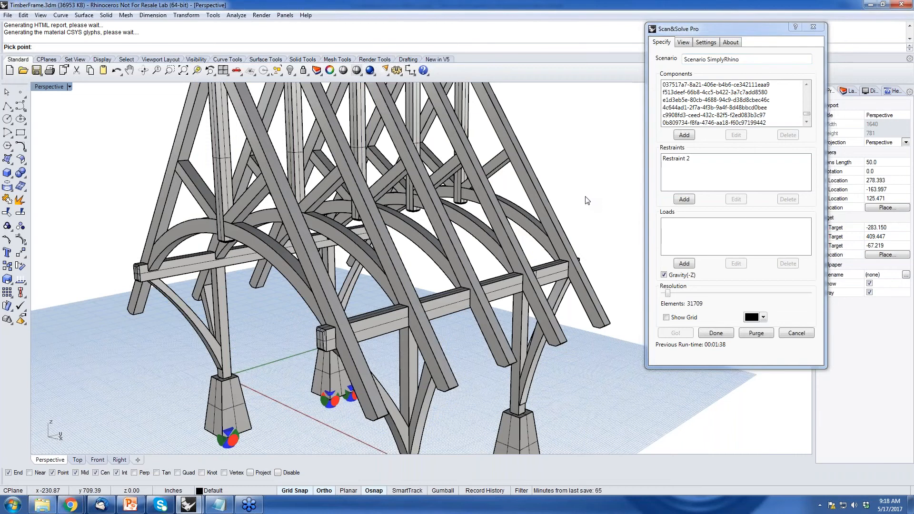
click(183, 70)
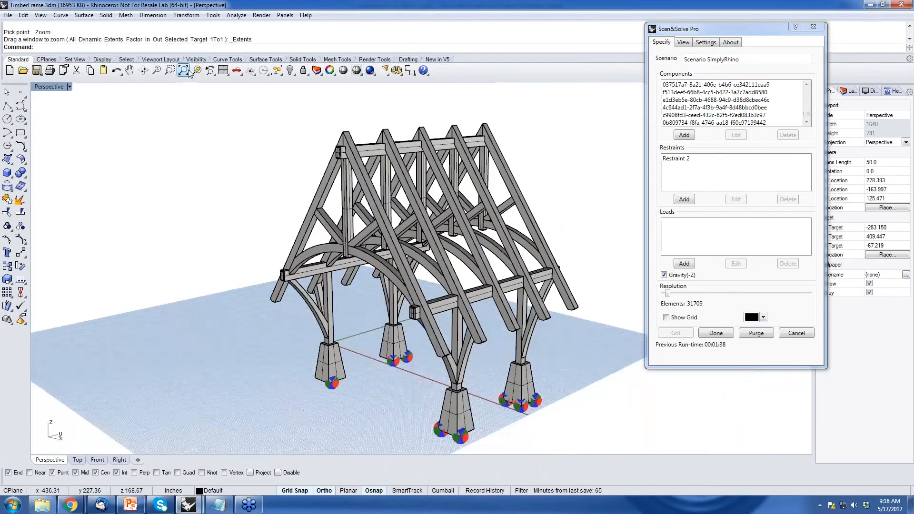
mouse_move(566, 258)
right_down()
mouse_move(635, 267)
mouse_move(570, 260)
right_up()
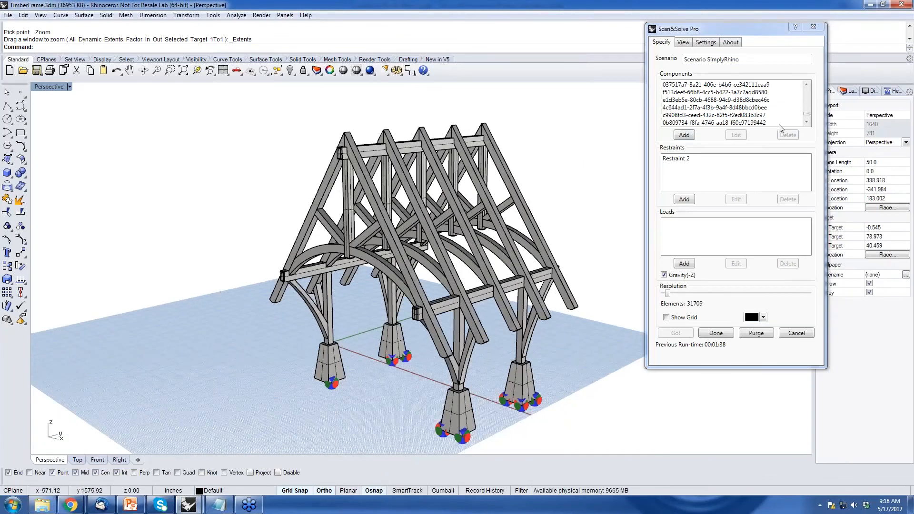
Select all timber components of the scenario, excluding the concrete footings, and assign them the wood material Bald Cypress
drag(805, 114, 805, 84)
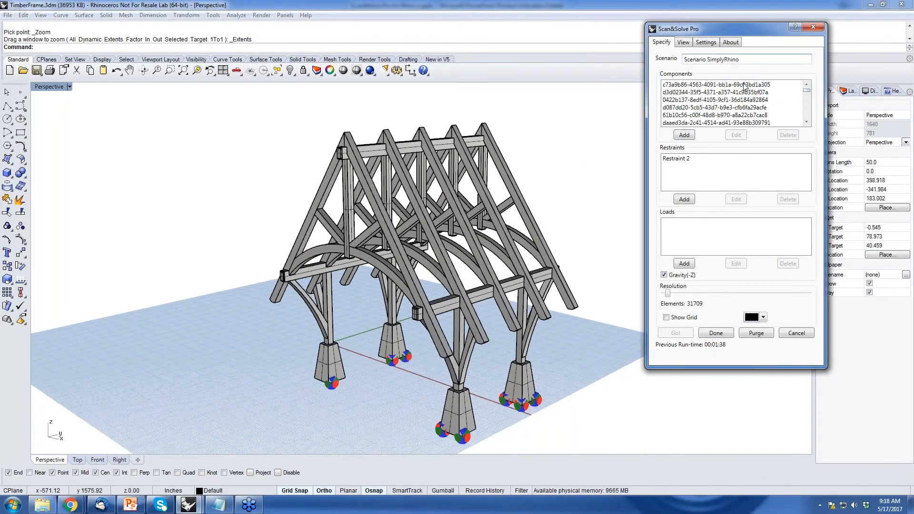
click(747, 86)
drag(805, 126, 806, 126)
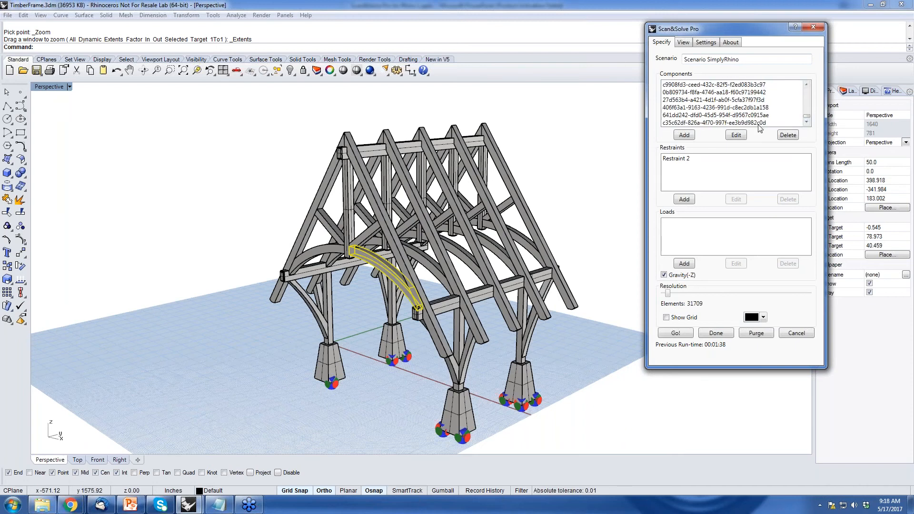
shift+click(758, 92)
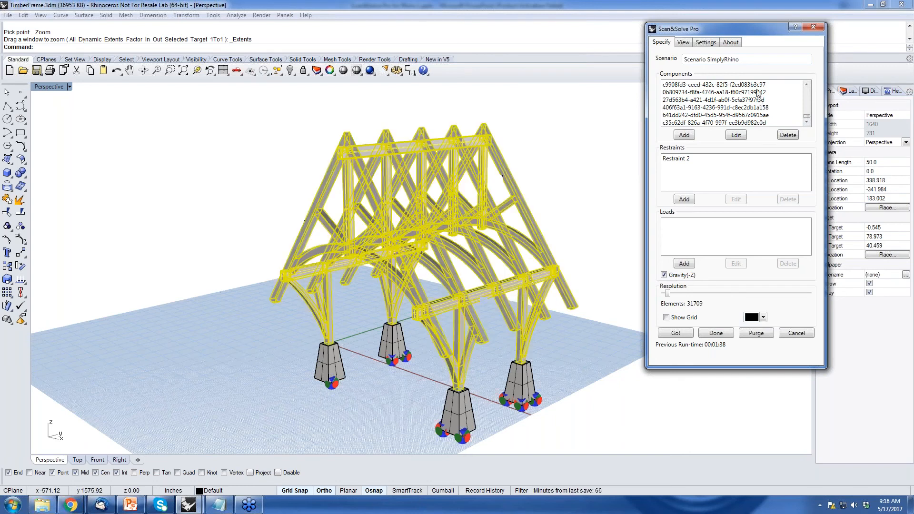
click(739, 136)
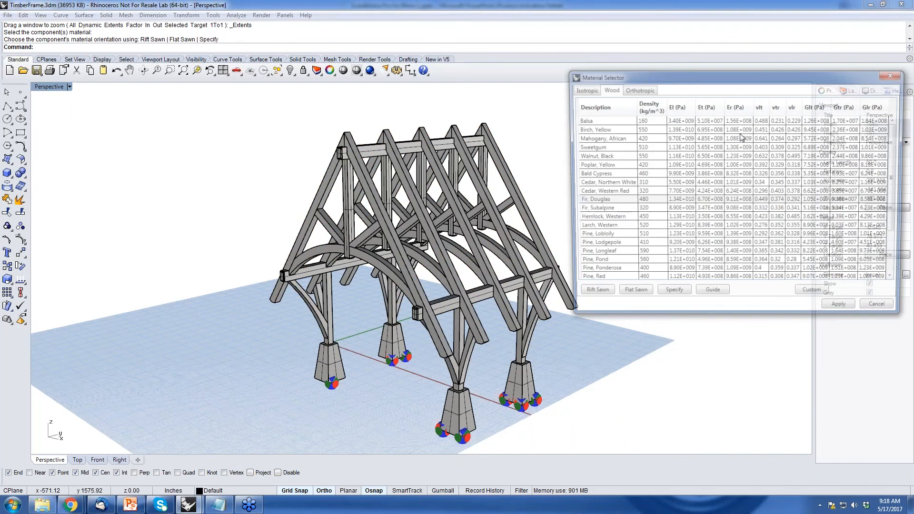
click(597, 175)
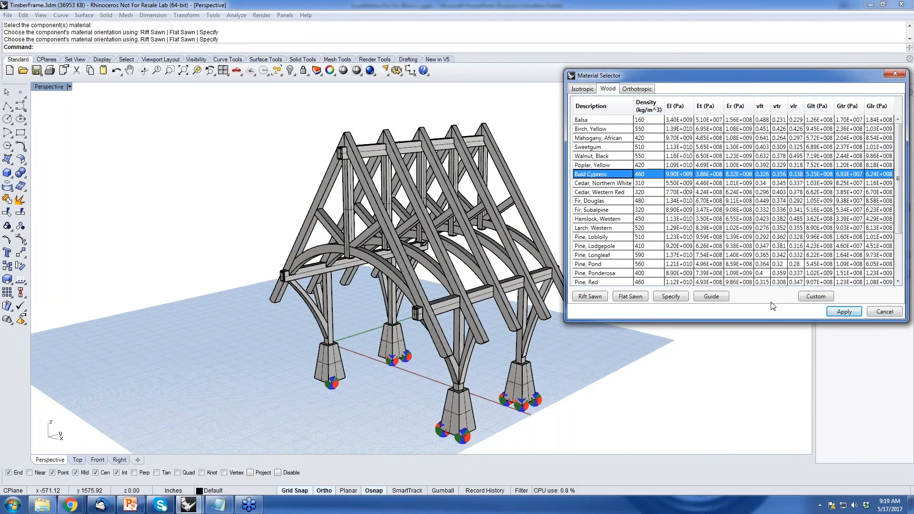
click(834, 314)
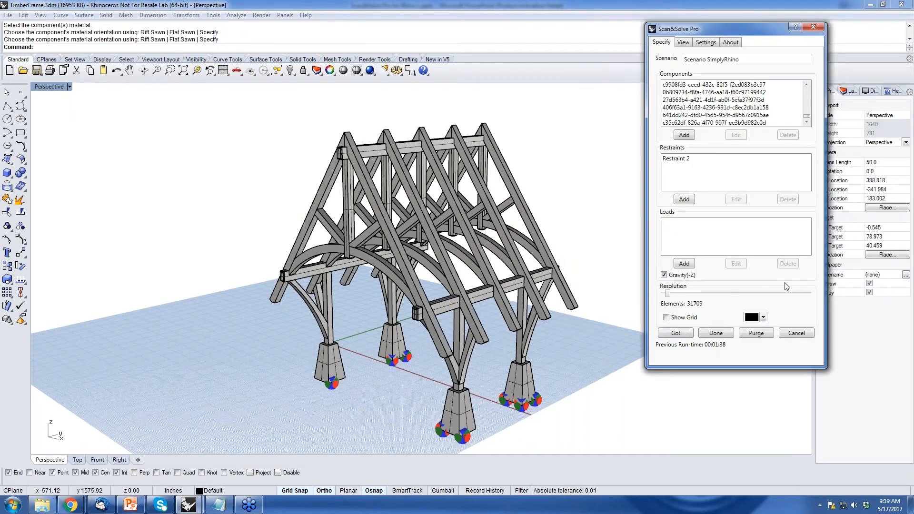
Start and cancel an analysis of Scenario SimplyRhino, close the scenario and load Scenario Gravity + Wind
click(677, 334)
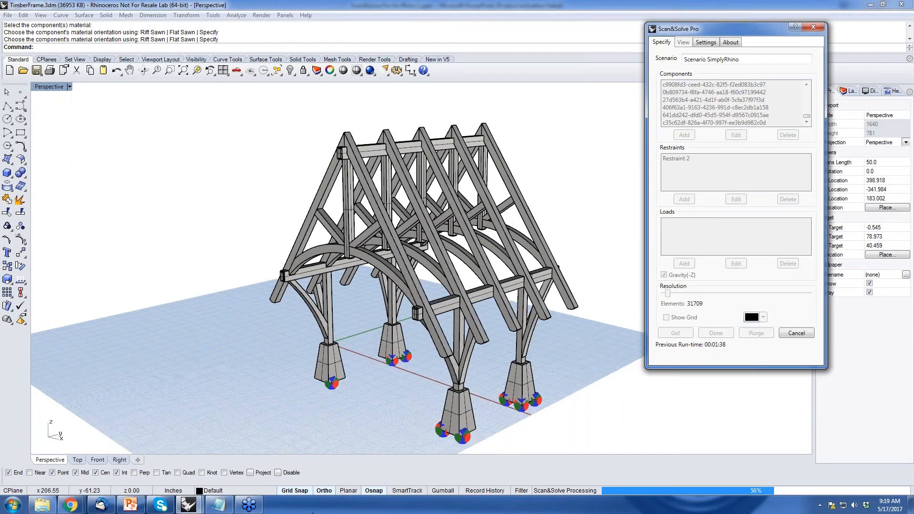
click(794, 333)
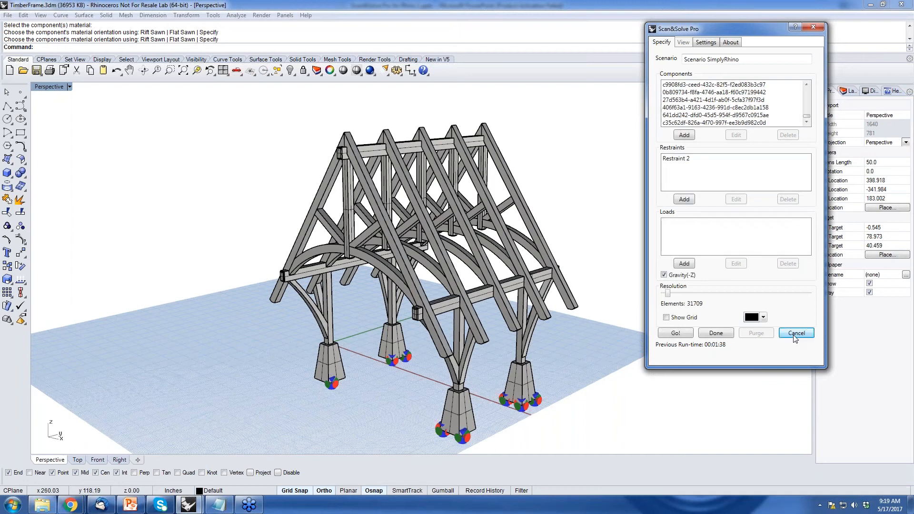
click(727, 336)
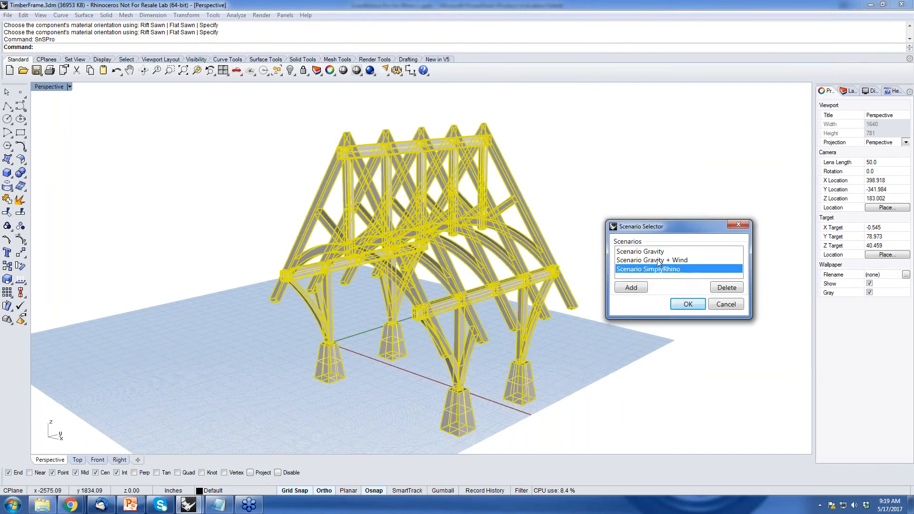
click(658, 261)
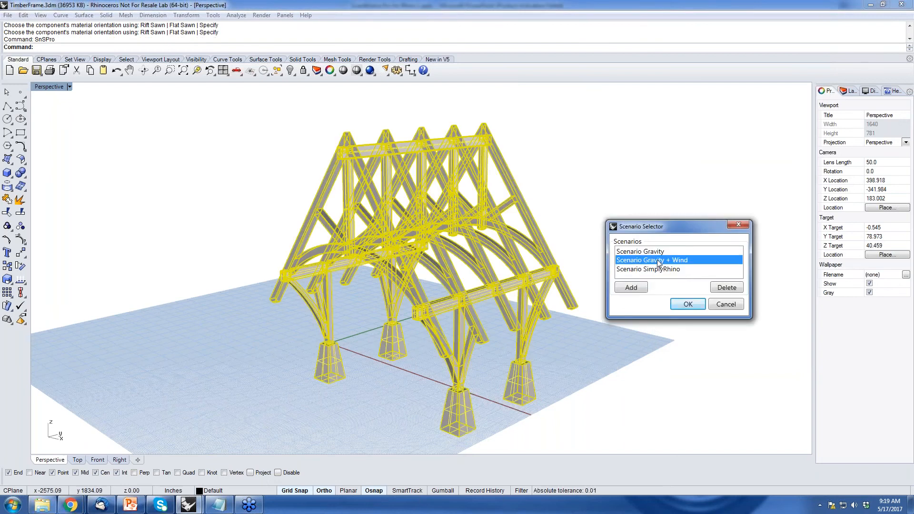
click(690, 305)
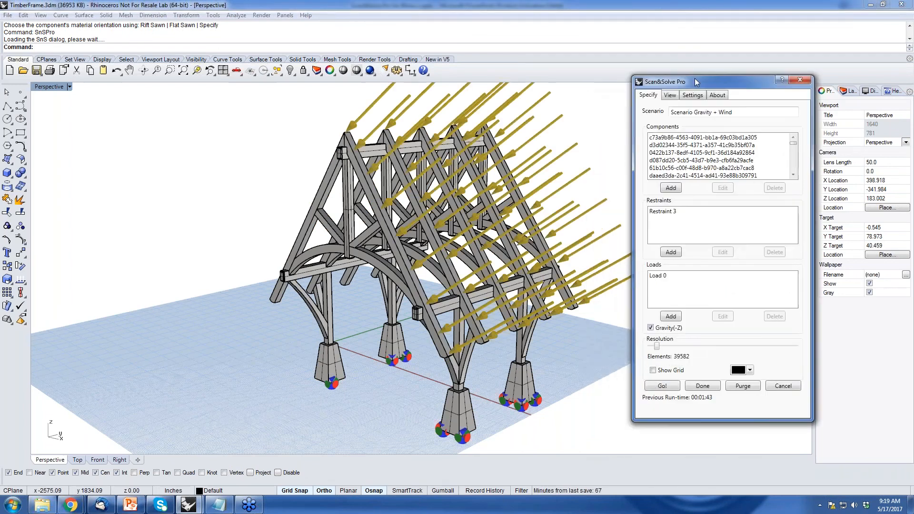
Delete the existing wind load, Load 0, from the Gravity + Wind scenario
right_drag(502, 269, 526, 270)
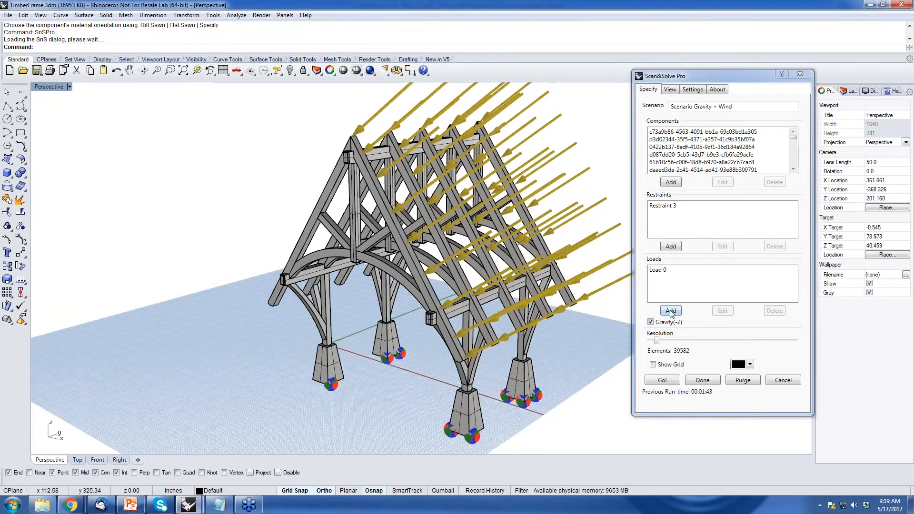
click(661, 271)
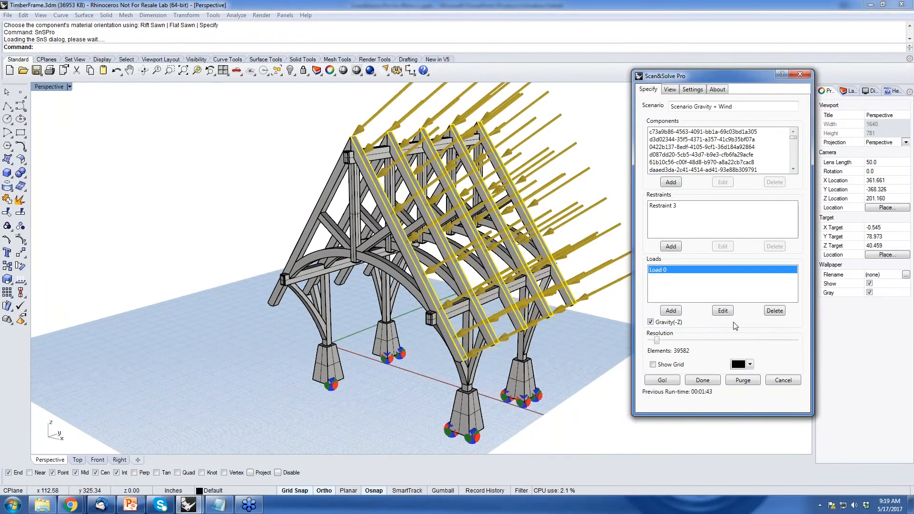
click(778, 312)
Begin a new boundary load on the outer sloped faces of the five rafters along the near side of the roof
click(672, 312)
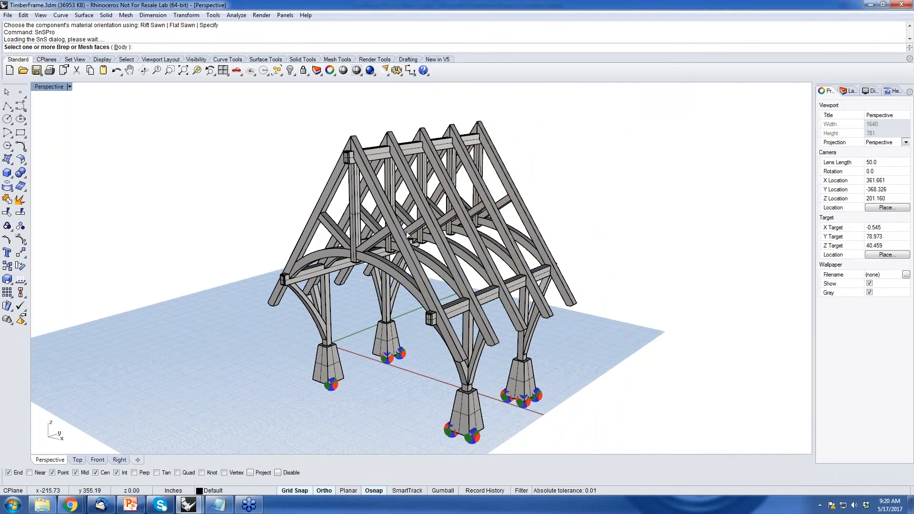
scroll(408, 234, up, 2)
click(401, 262)
click(401, 261)
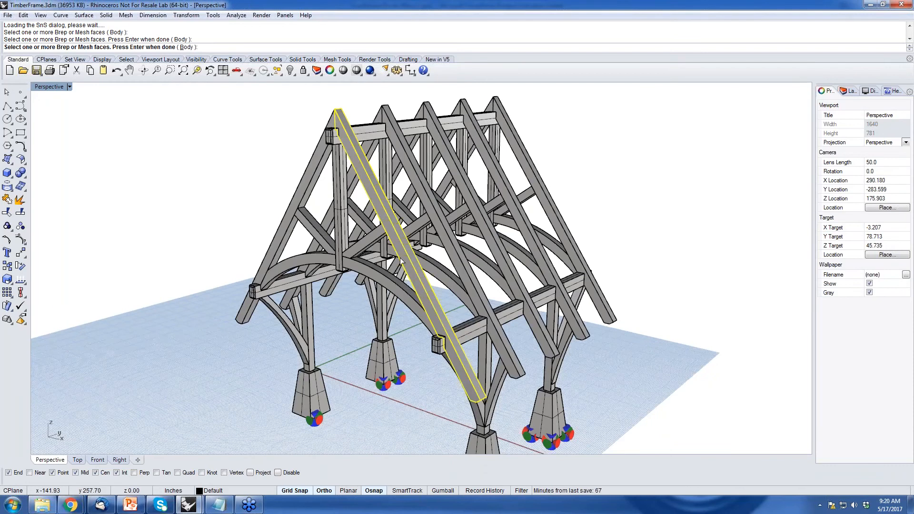
click(402, 261)
click(450, 237)
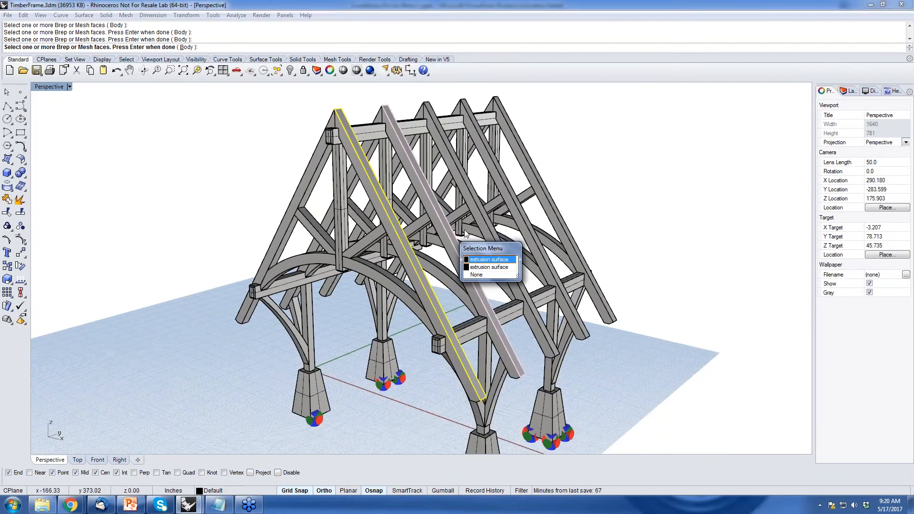
click(489, 260)
click(489, 224)
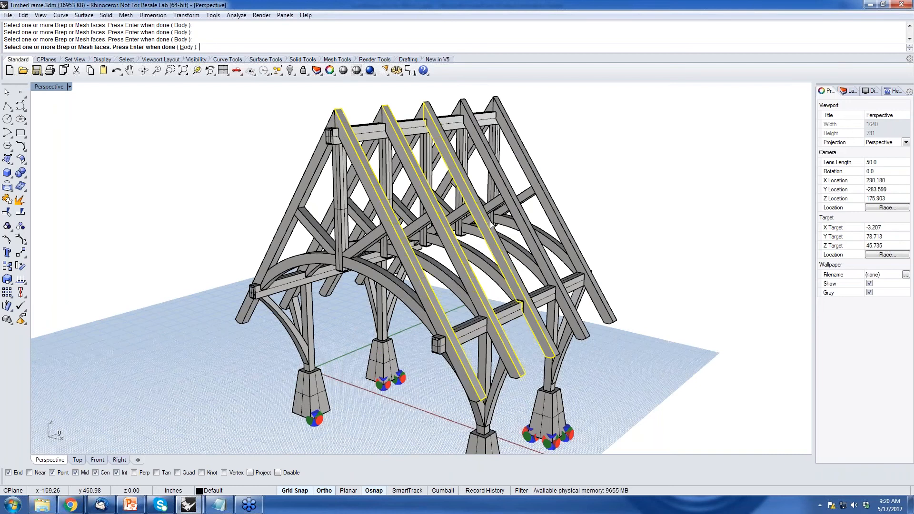
click(491, 224)
click(498, 248)
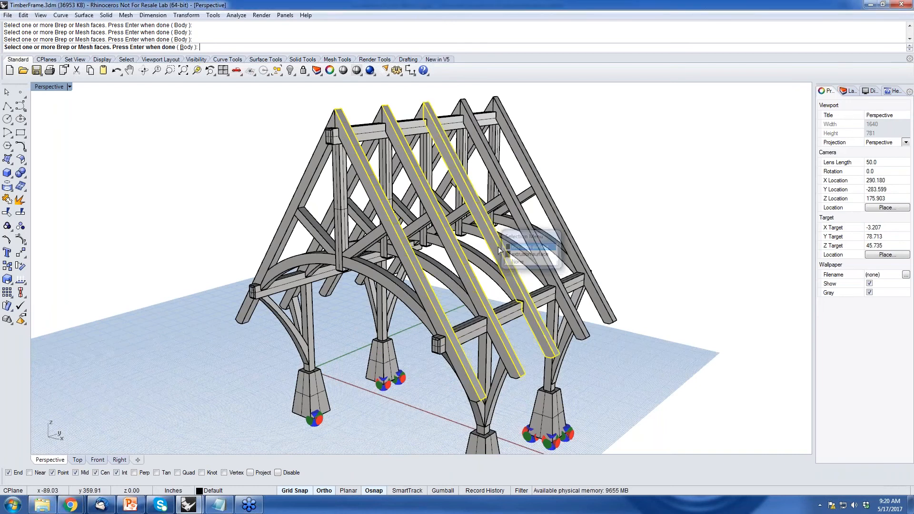
click(527, 220)
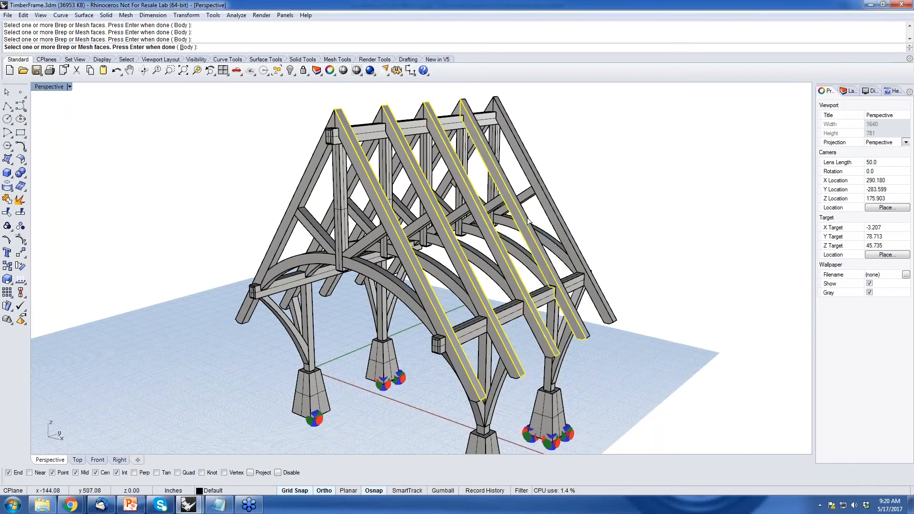
scroll(527, 220, up, 3)
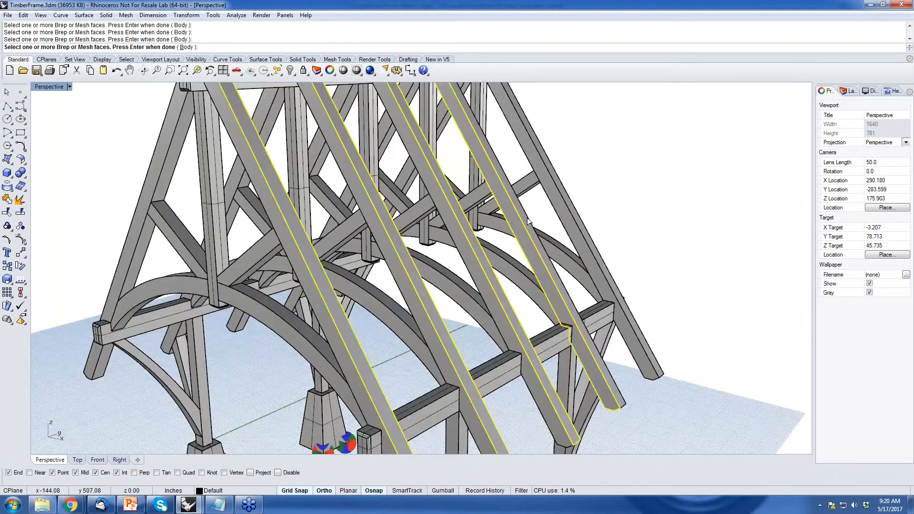
scroll(528, 220, up, 4)
click(528, 220)
click(546, 242)
click(590, 194)
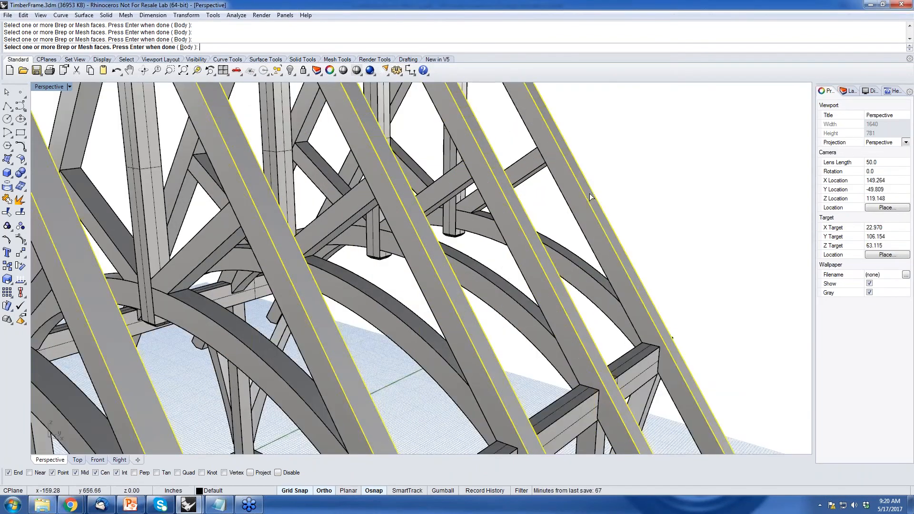
key(Return)
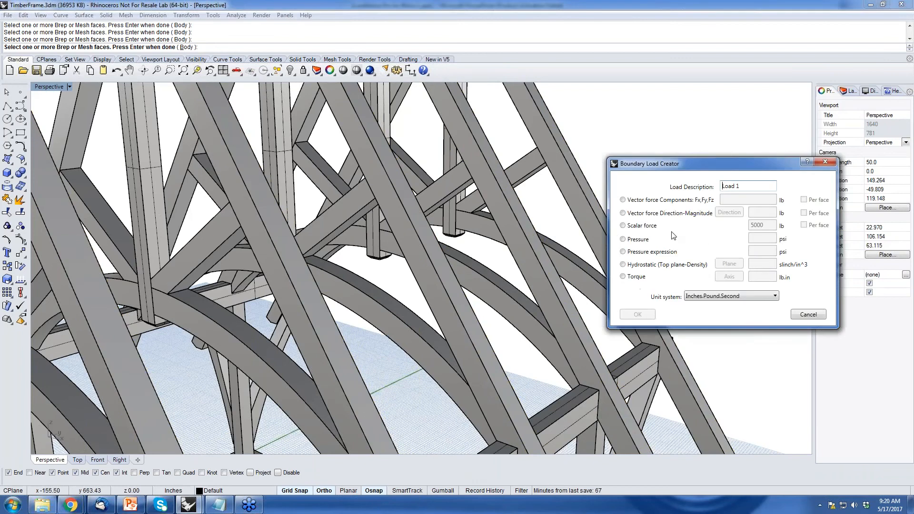
Define the new rafter load as a scalar force of 5000 lb in Inches.Pound.Second units and create it
drag(686, 171, 683, 138)
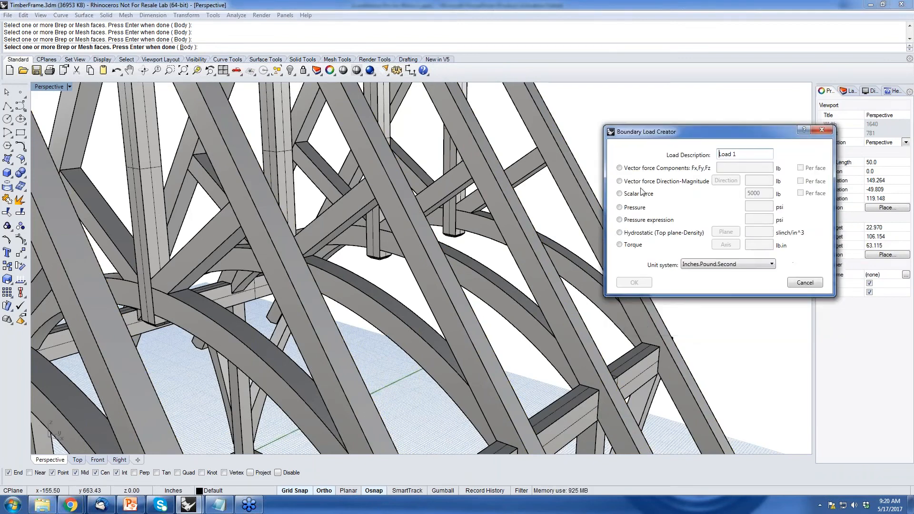
click(620, 194)
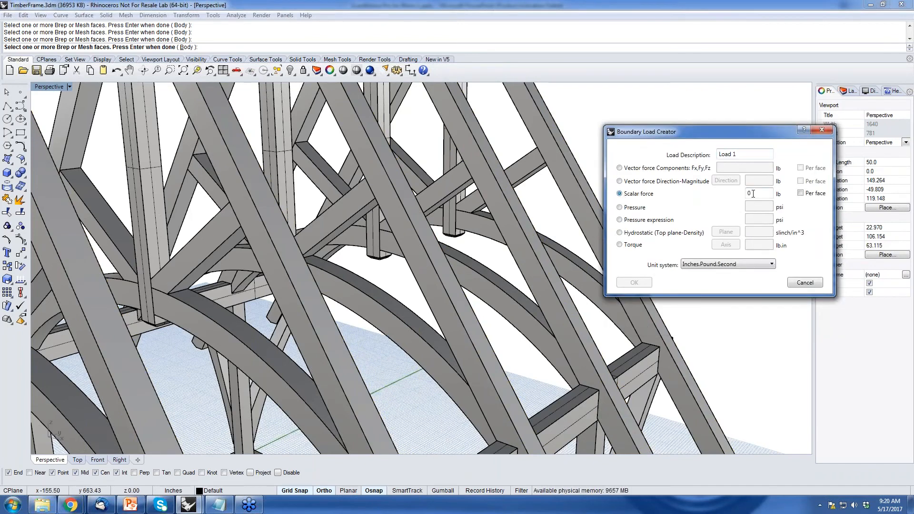
click(748, 193)
text(-5--)
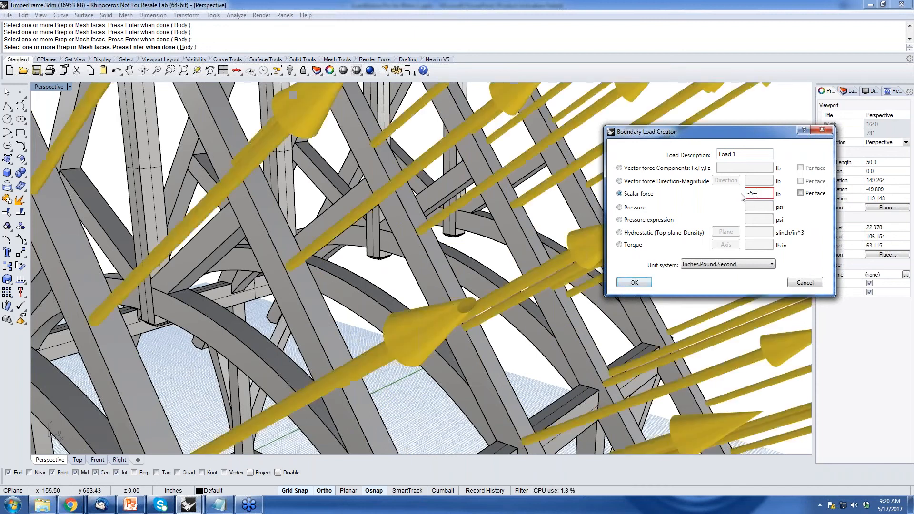
key(BackSpace)
key(BackSpace)
key(BackSpace)
key(BackSpace)
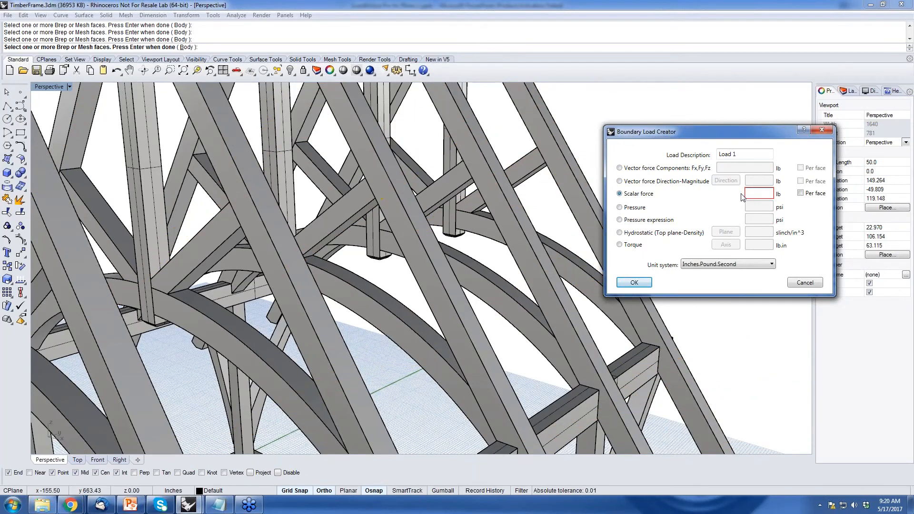
text(5000)
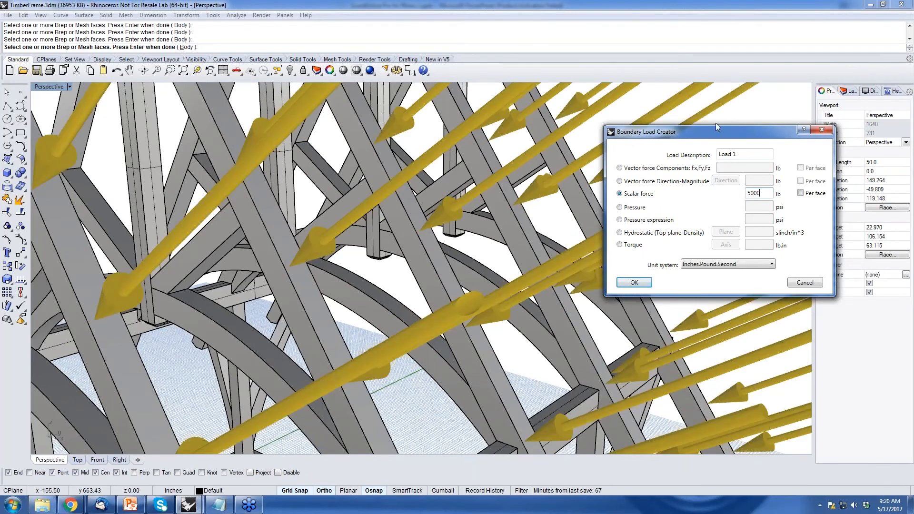
drag(711, 133, 733, 68)
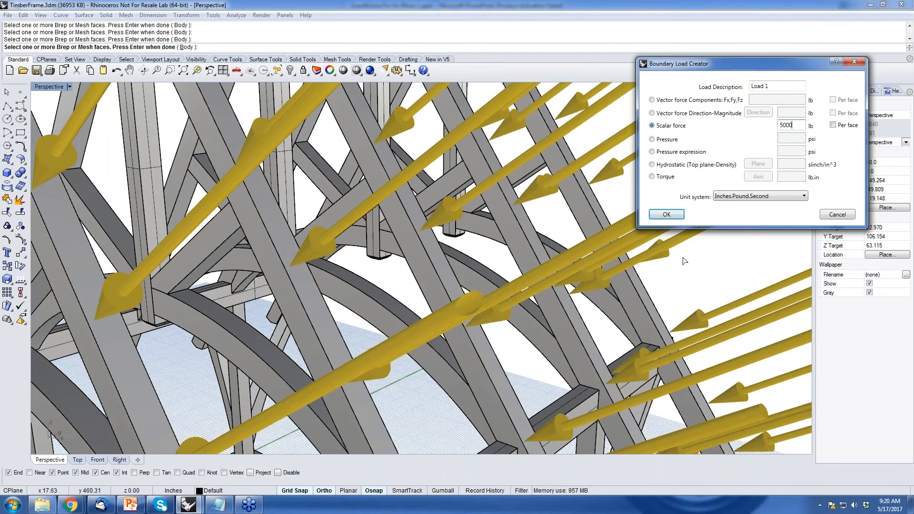
click(667, 215)
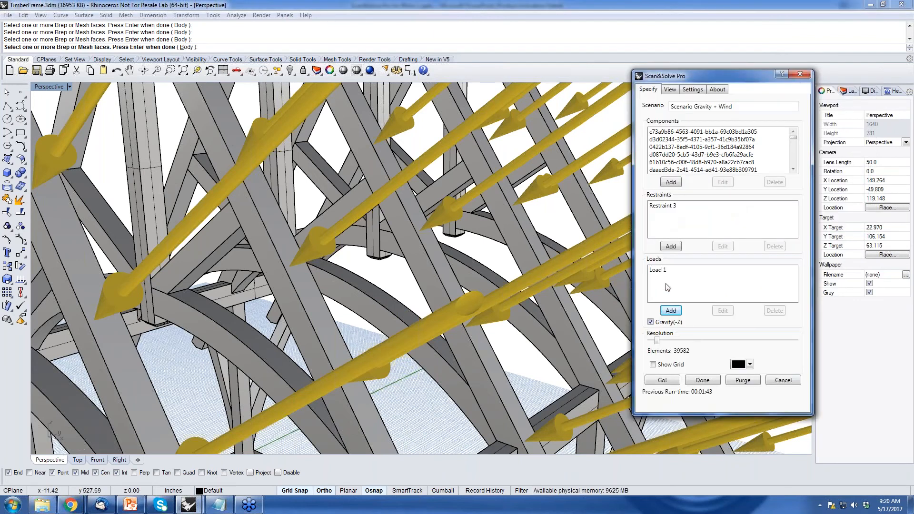
Open the Load 1 definition to review the available boundary load types, and close it with the settings kept
double_click(679, 276)
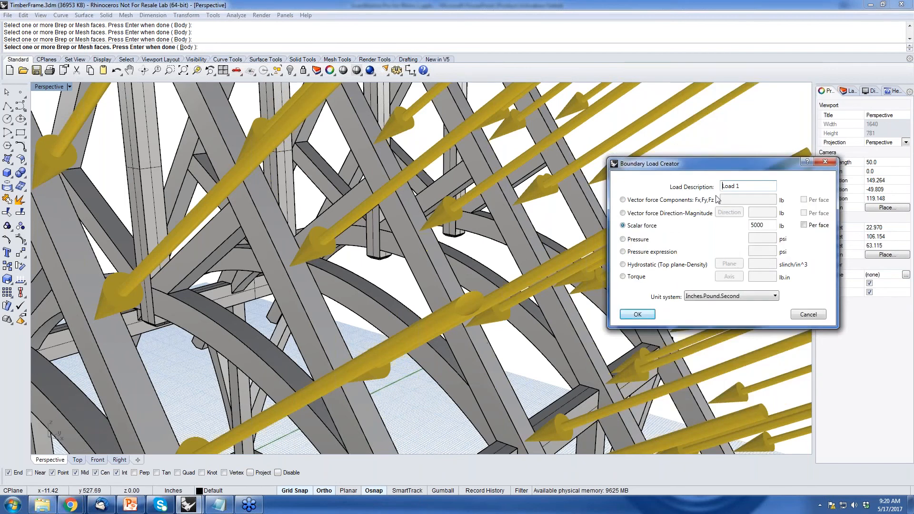
drag(702, 164, 674, 102)
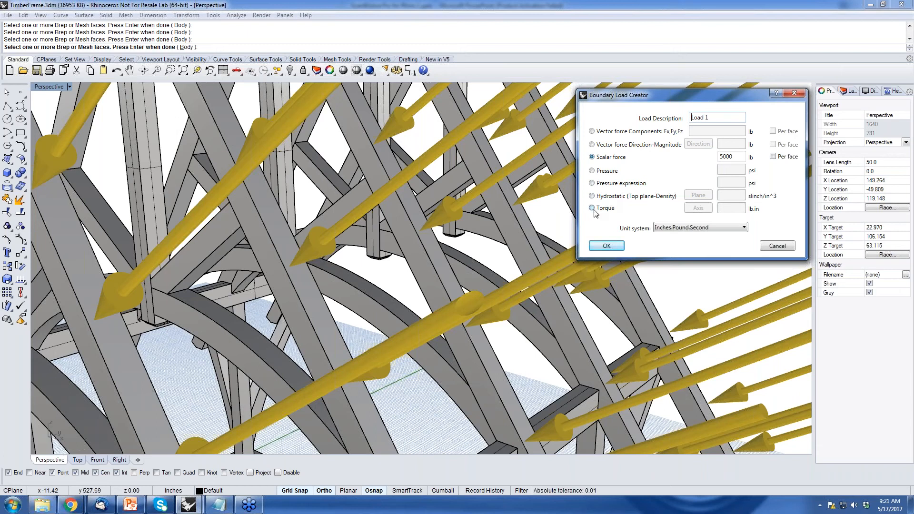
click(610, 246)
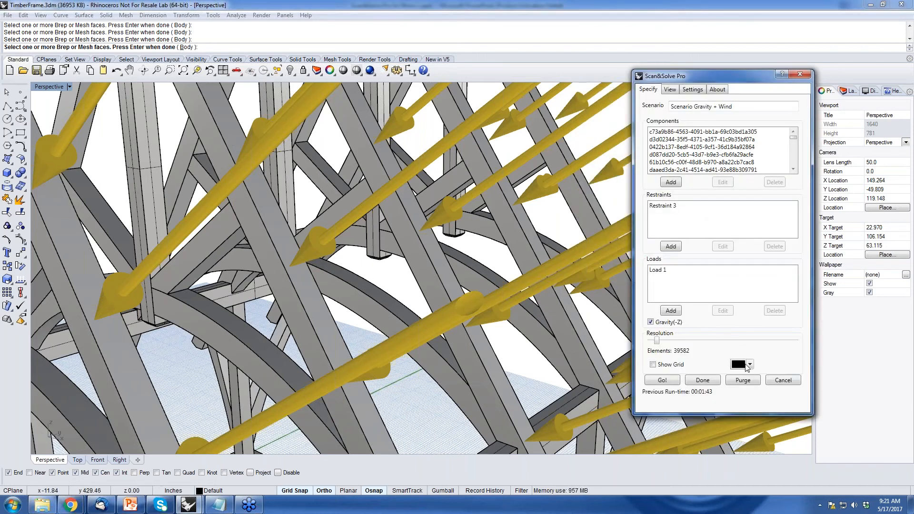
Exit the scenario without saving the changes, and reload Scenario Gravity + Wind to view the whole frame's total displacement results
click(781, 381)
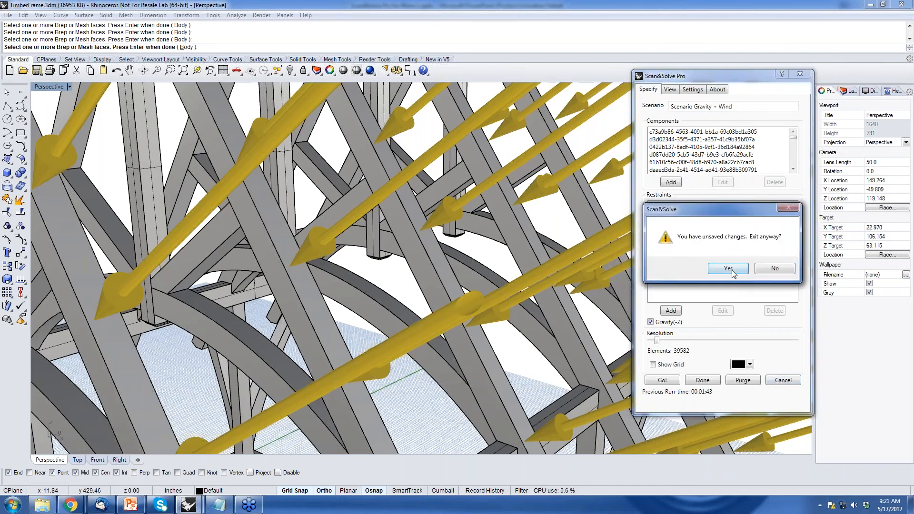
click(729, 269)
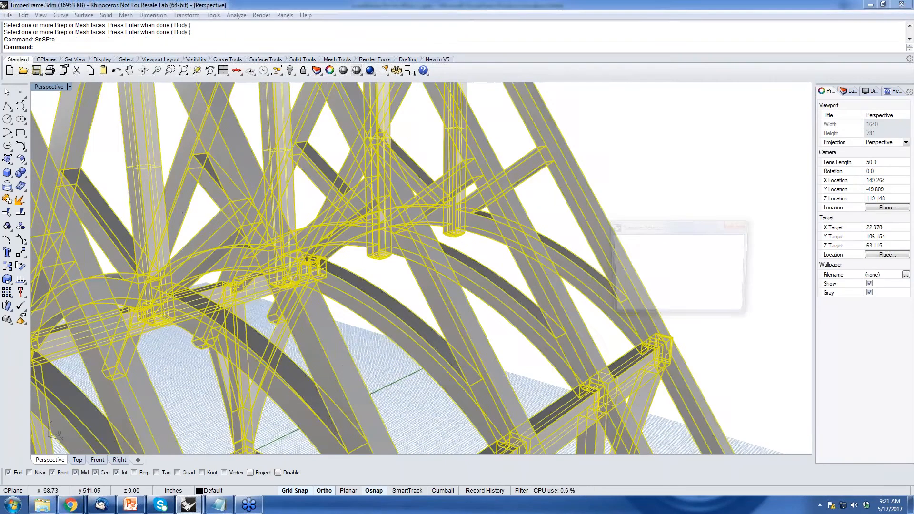
click(687, 267)
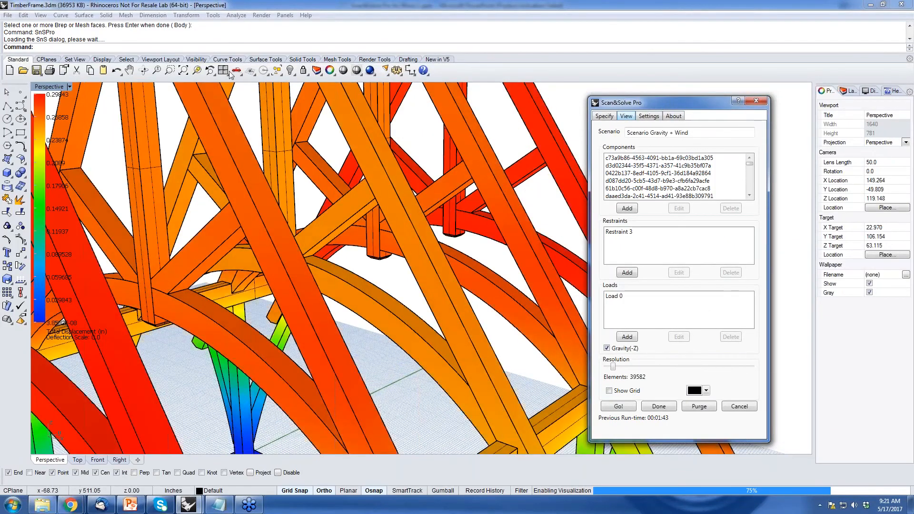
click(184, 71)
mouse_move(481, 233)
right_down()
mouse_move(510, 242)
mouse_move(495, 244)
right_up()
drag(588, 122, 563, 245)
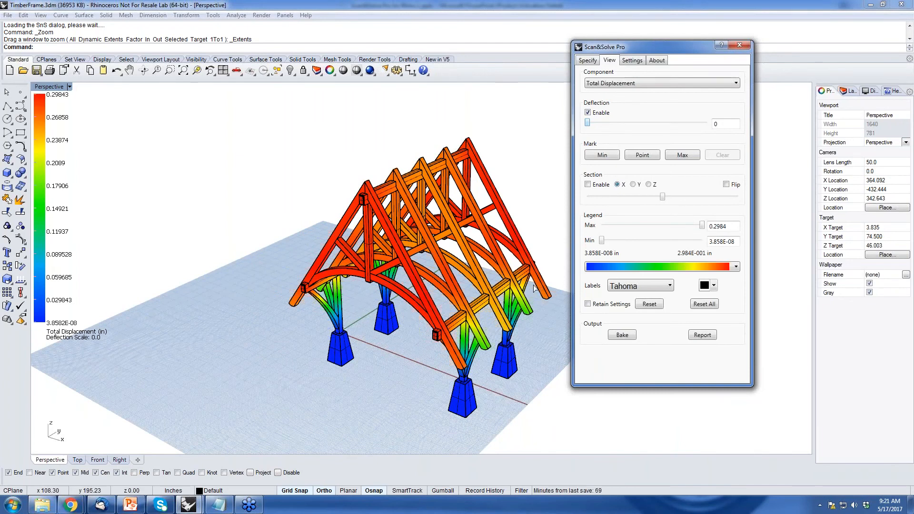
Switch to the Rhino window containing WinchFrame.3dm
mouse_move(194, 510)
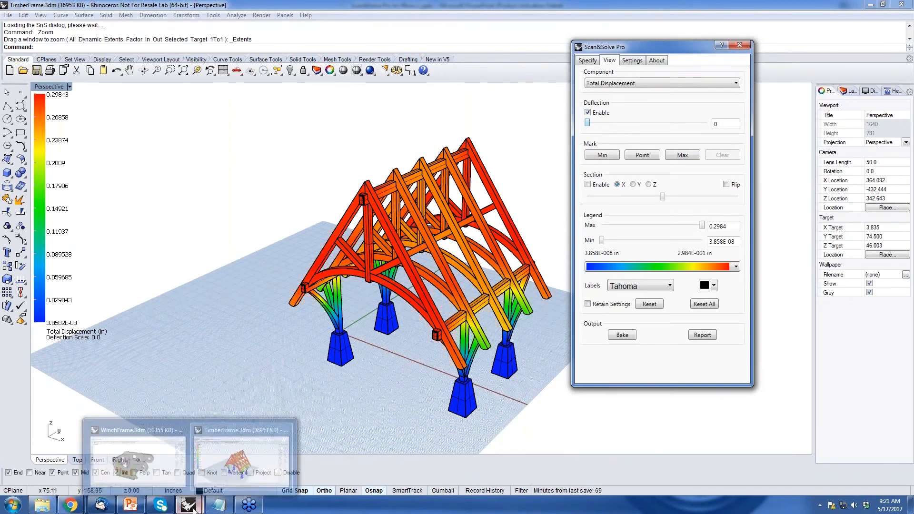
click(163, 475)
right_drag(437, 152, 443, 156)
Show the Winch frame demo slide in PowerPoint and return to the WinchFrame.3dm model in Rhino
click(129, 505)
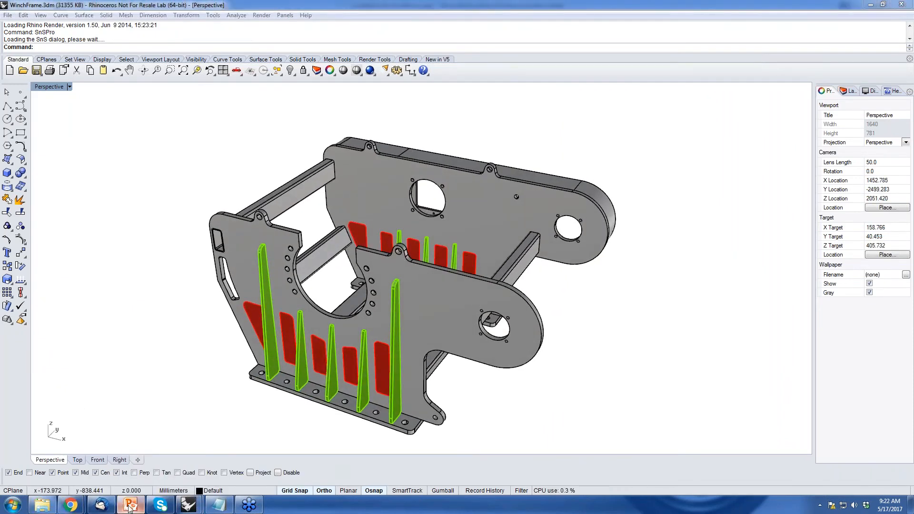
scroll(505, 270, down, 1)
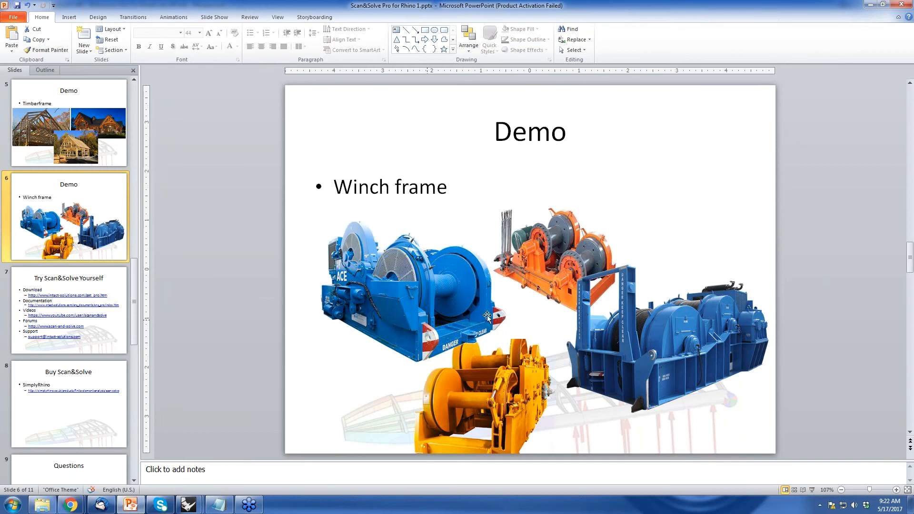
click(188, 504)
click(161, 461)
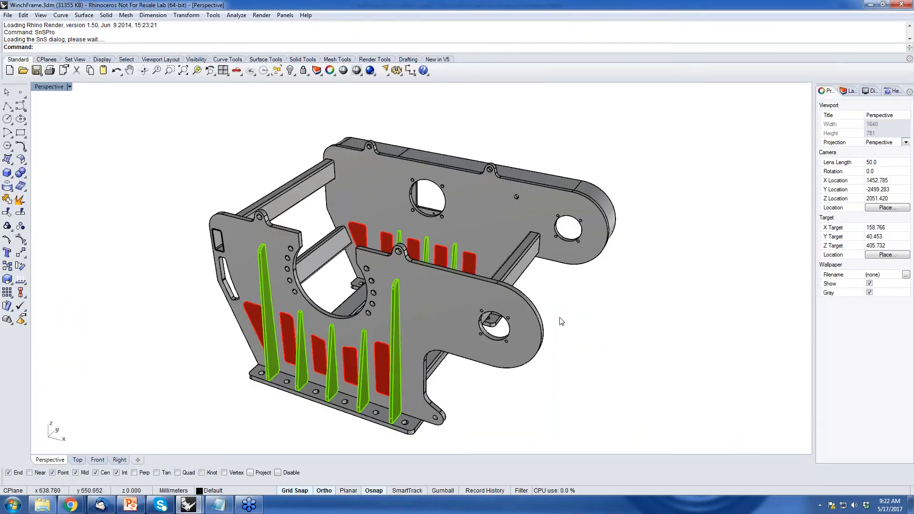
Run SnSPro on the winch frame and load Scenario No Ribs (300000,0,100000) N
text(SnSP)
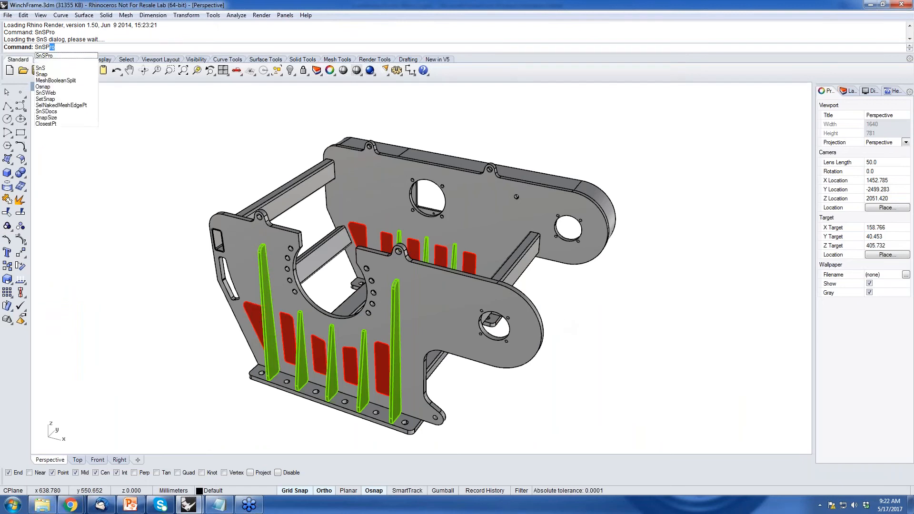
key(Return)
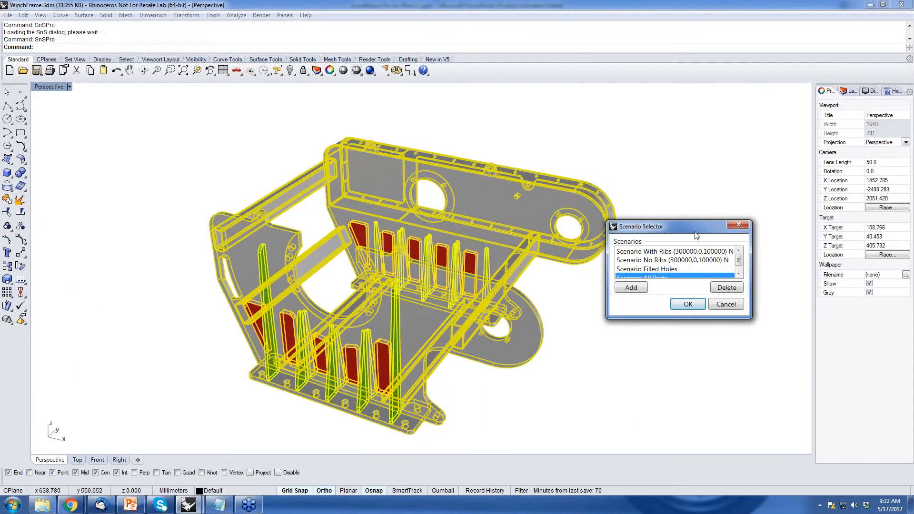
drag(697, 213, 709, 124)
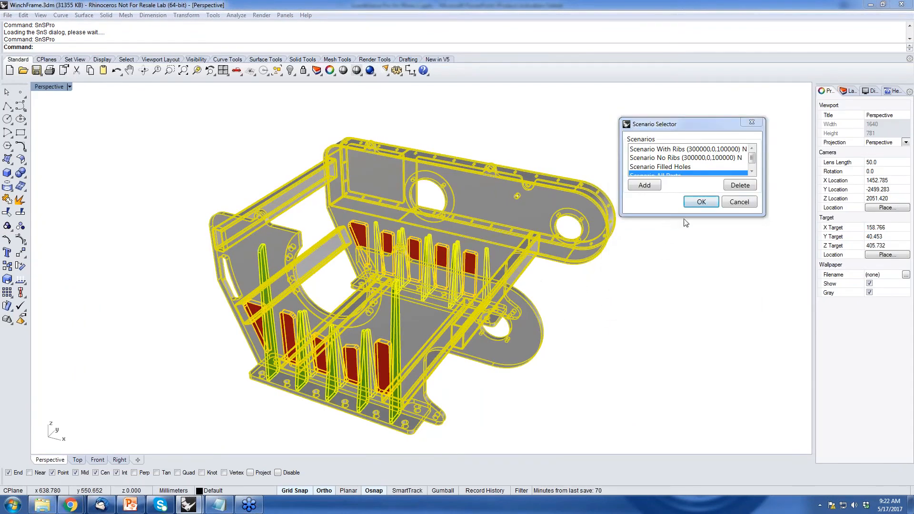
drag(752, 157, 751, 153)
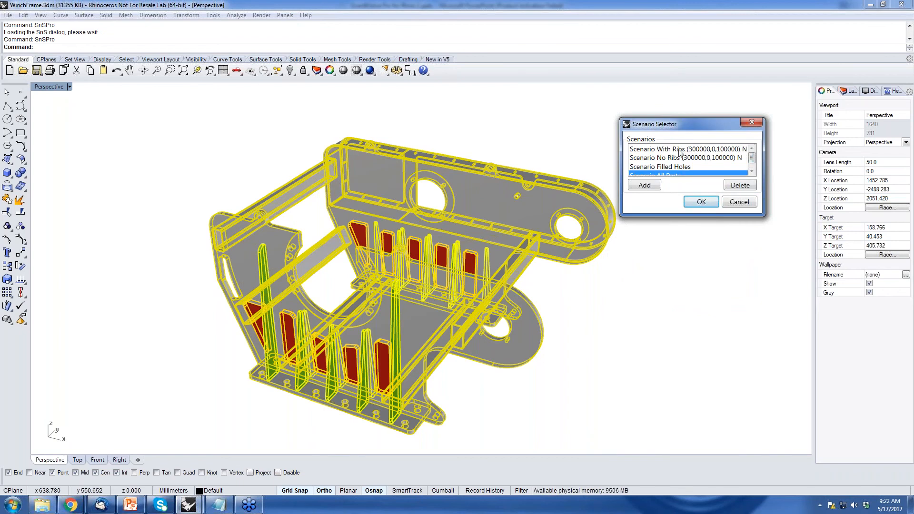
click(671, 172)
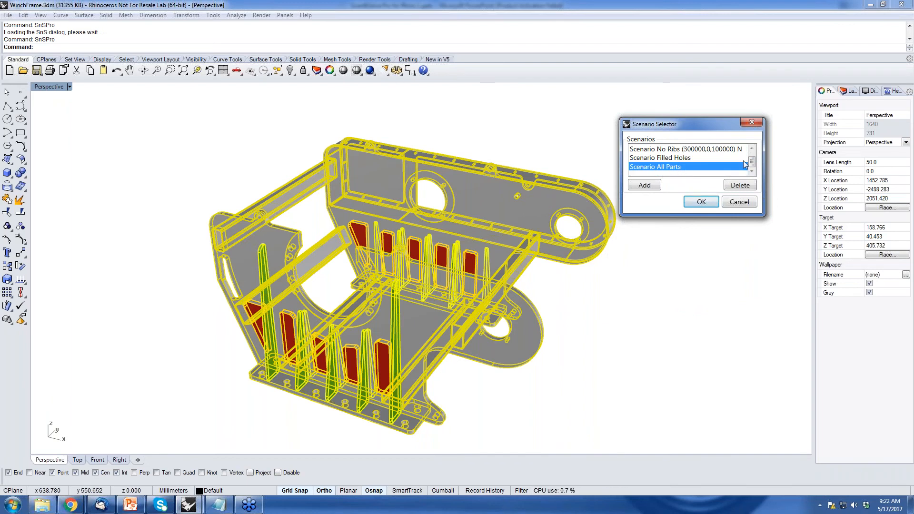
scroll(744, 161, up, 1)
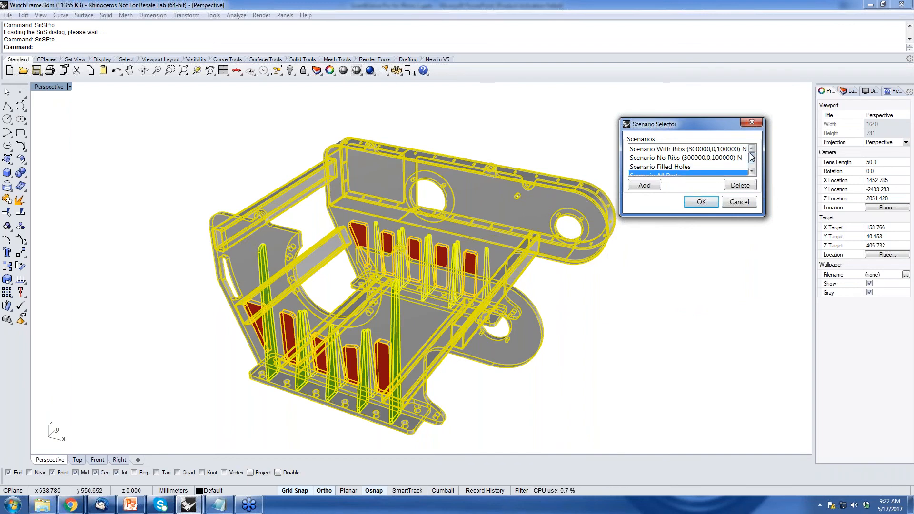
click(664, 150)
click(668, 159)
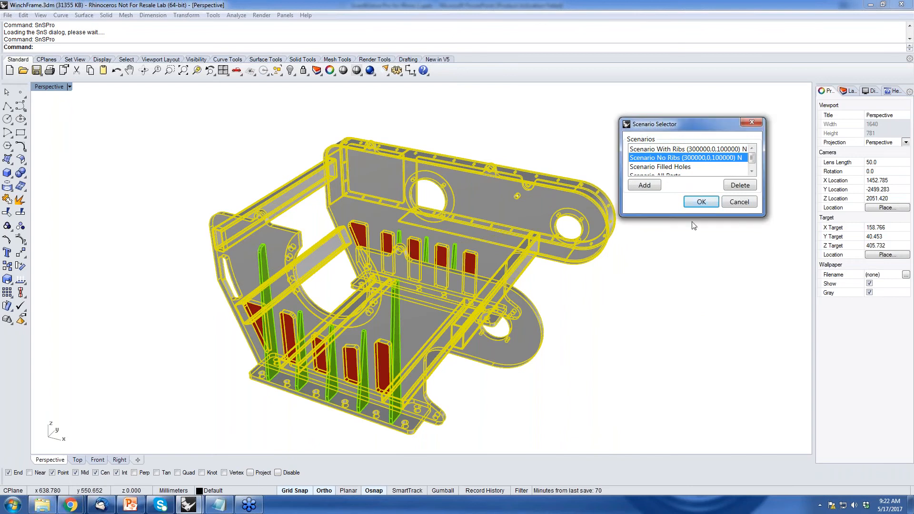
click(701, 203)
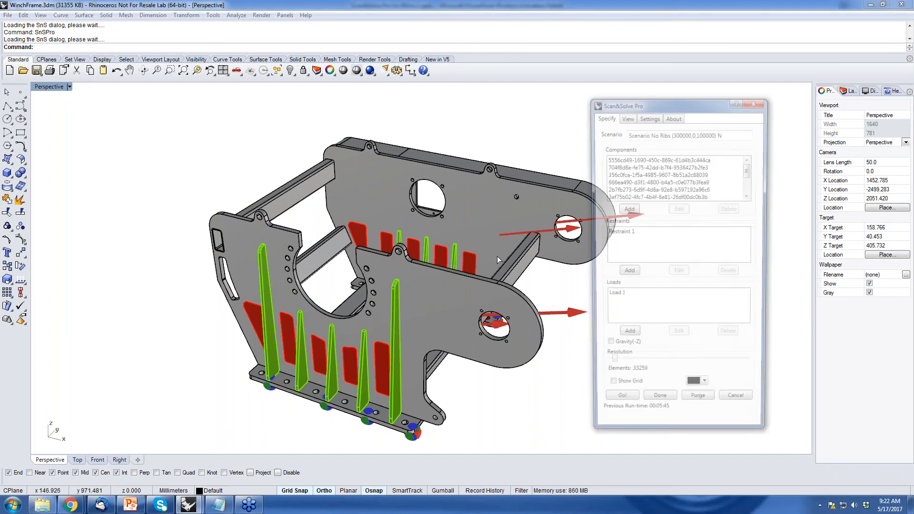
Inspect the winch frame's load and restraints from several angles, and display the Von Mises Stress results
drag(642, 104, 694, 84)
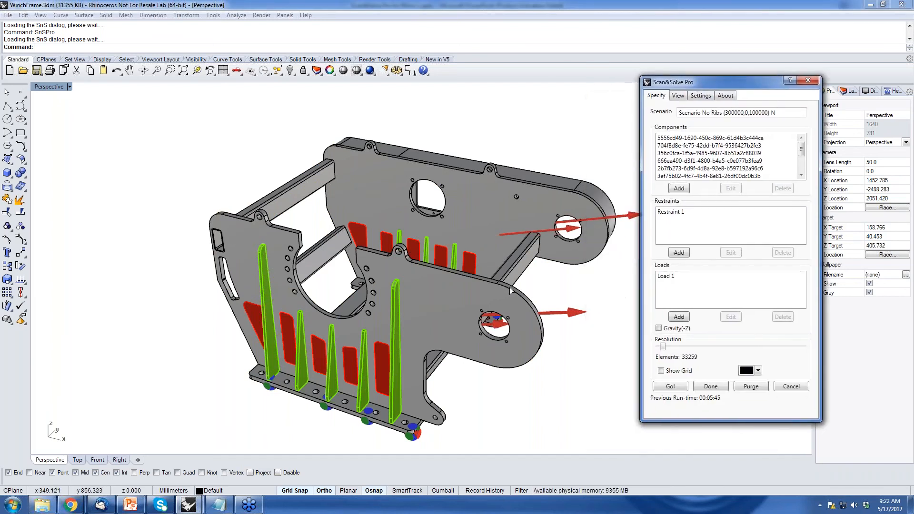
right_drag(503, 292, 514, 272)
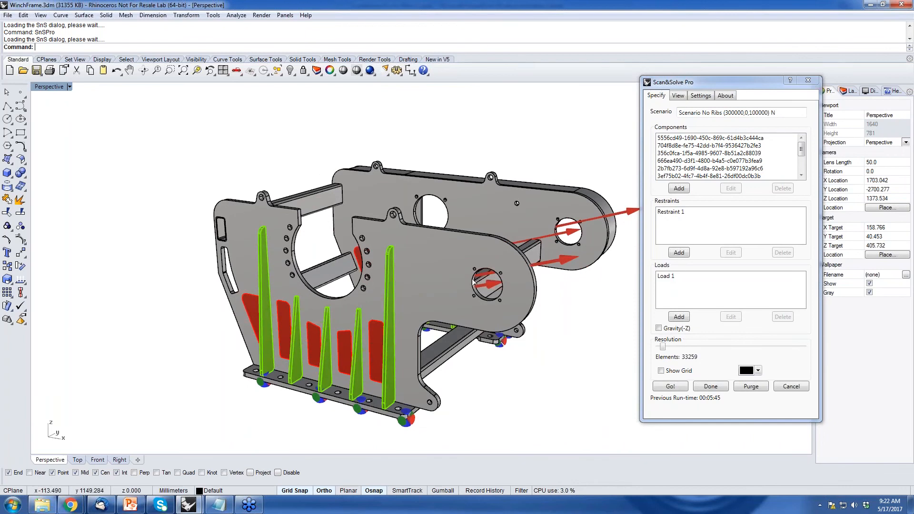
right_drag(456, 275, 484, 275)
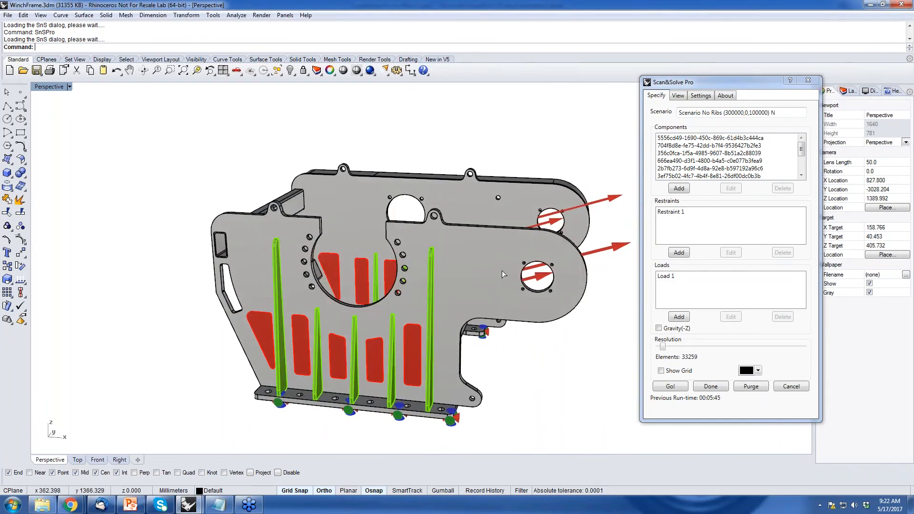
right_drag(502, 271, 506, 289)
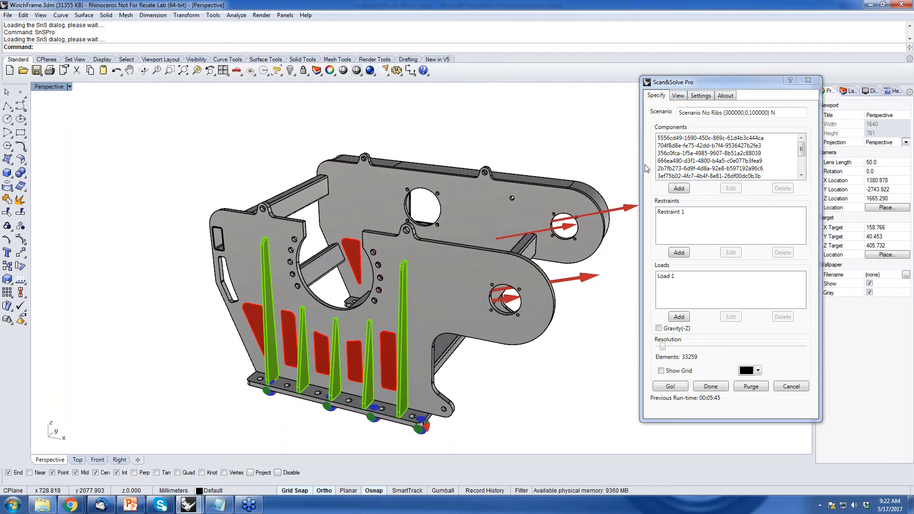
right_drag(586, 292, 405, 295)
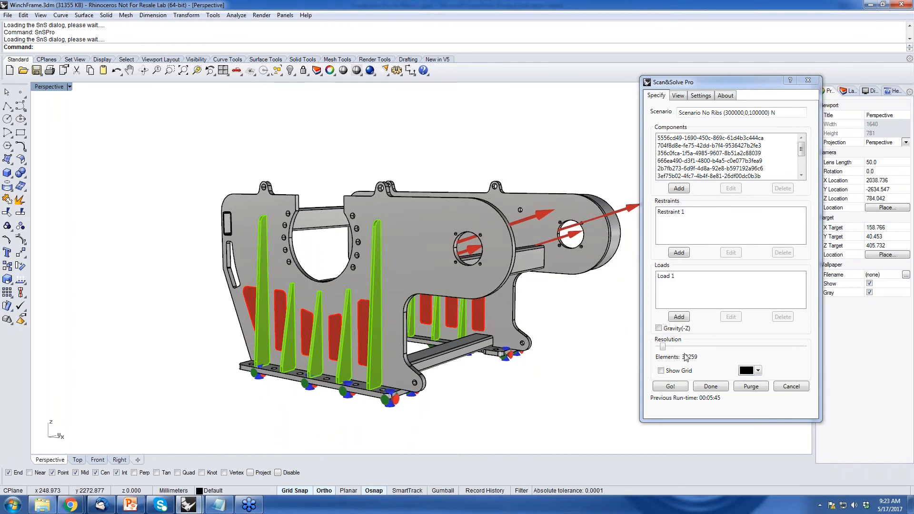
click(682, 96)
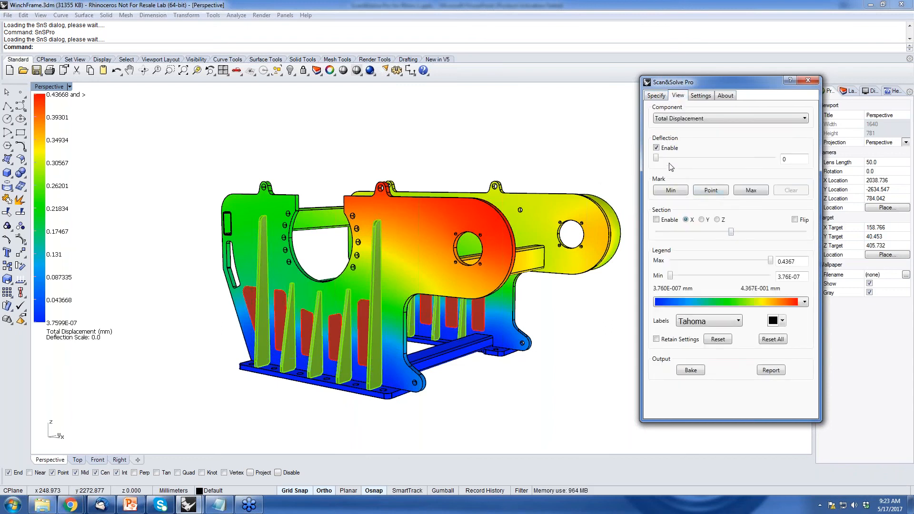
click(804, 120)
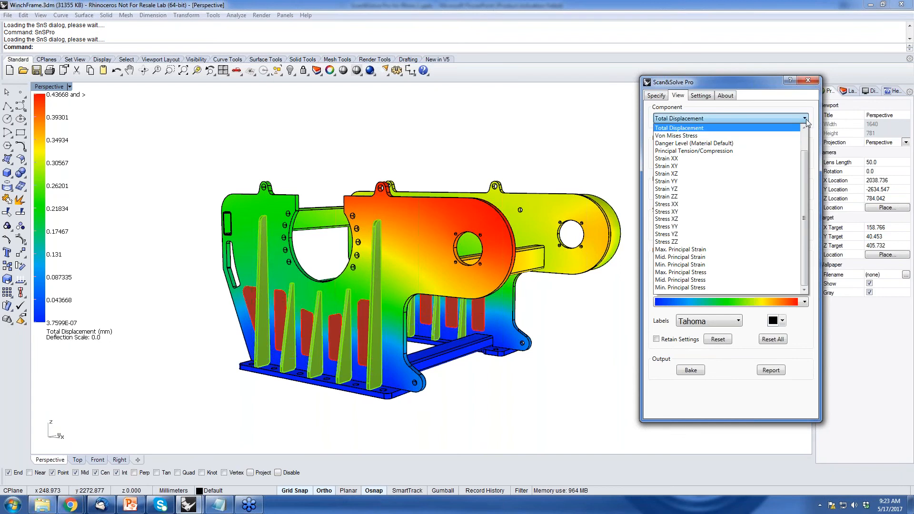
click(689, 137)
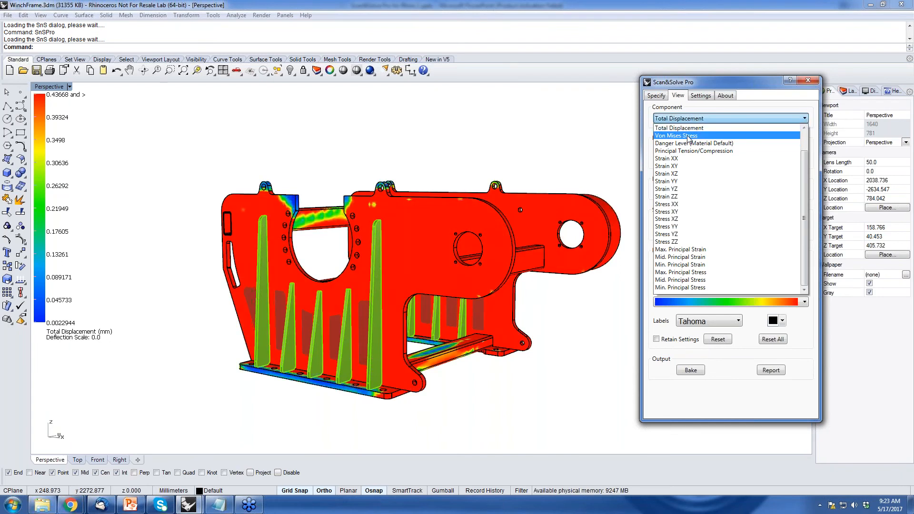
right_drag(500, 239, 513, 257)
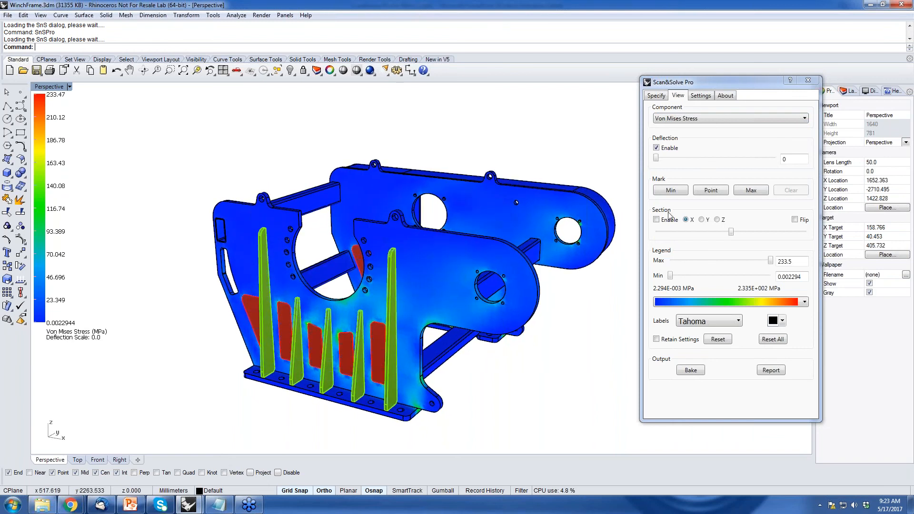
Exaggerate the displayed deflection of the winch frame to a scale of about 356.5
click(659, 158)
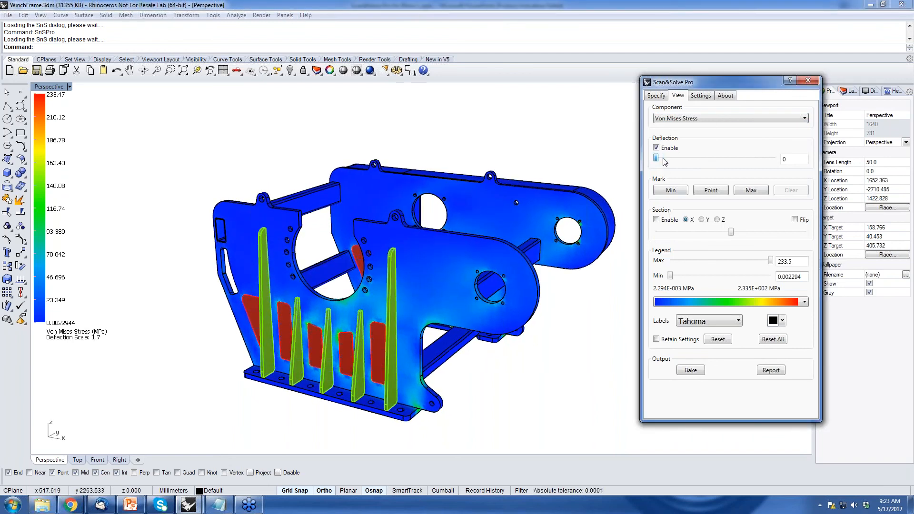
mouse_move(663, 158)
mouse_down()
mouse_move(680, 158)
mouse_move(657, 160)
mouse_up()
drag(657, 161, 752, 160)
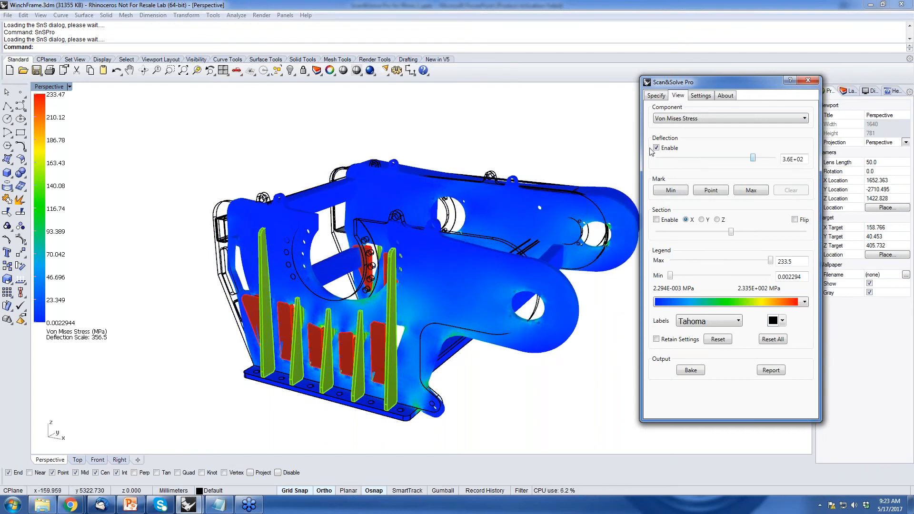
Display the Danger Level (Material Default) results on the deflected winch frame
click(805, 121)
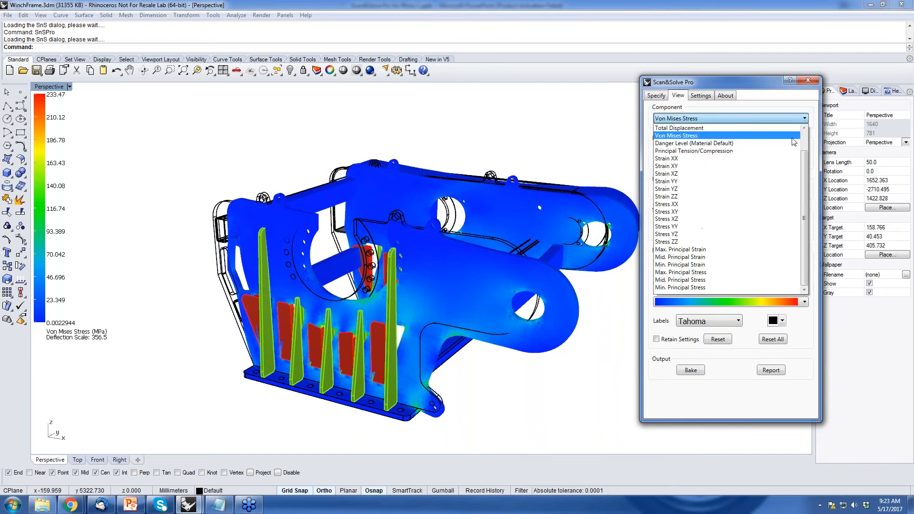
drag(805, 174, 805, 167)
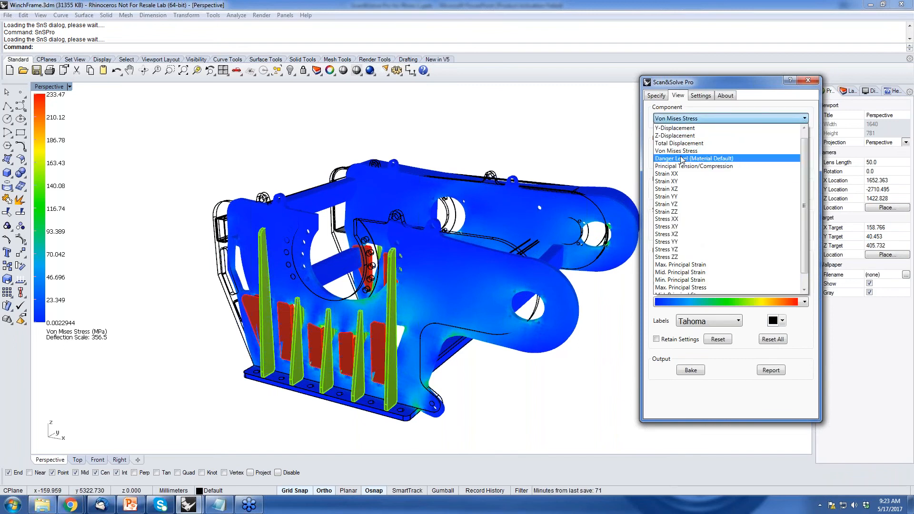
click(682, 159)
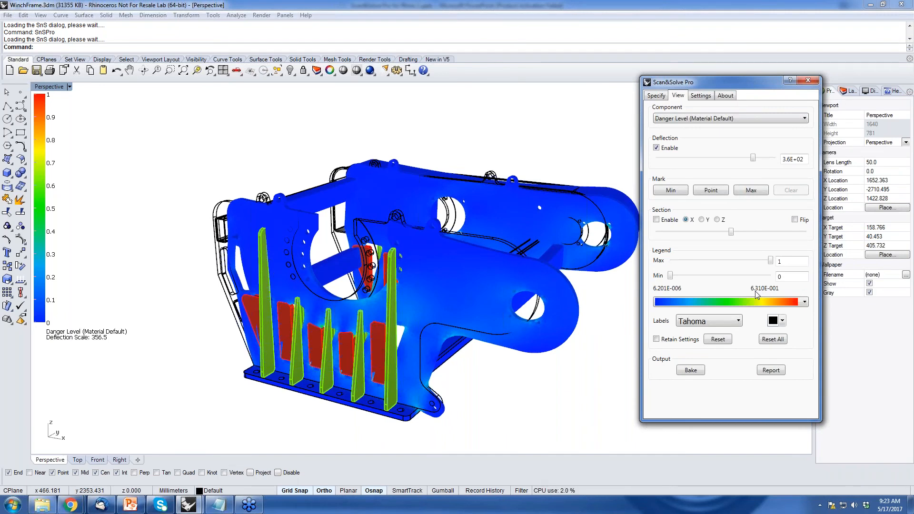
Finish reviewing the No Ribs scenario and load Scenario All Parts for the winch frame
click(661, 97)
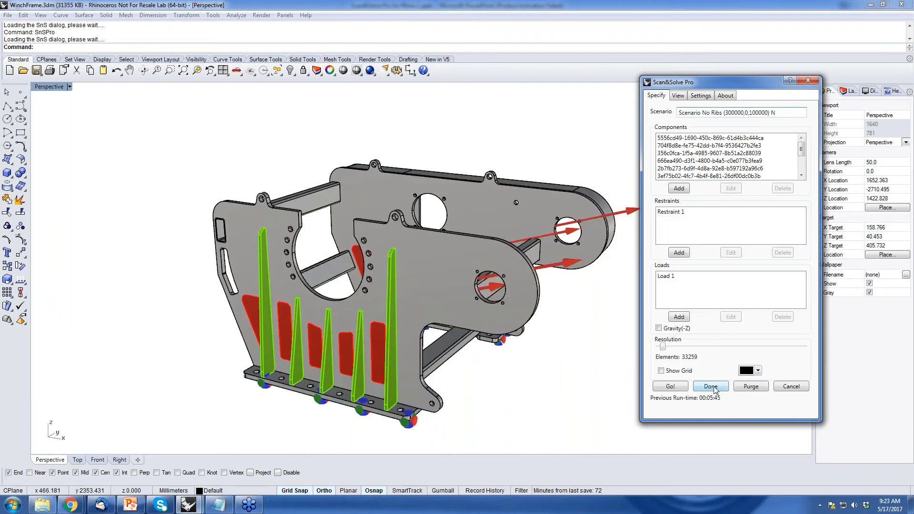
click(711, 387)
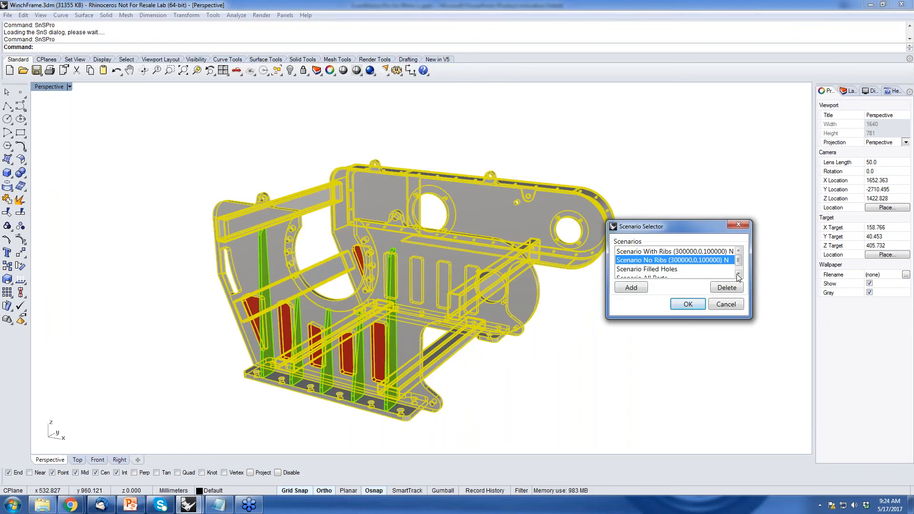
click(739, 275)
click(647, 269)
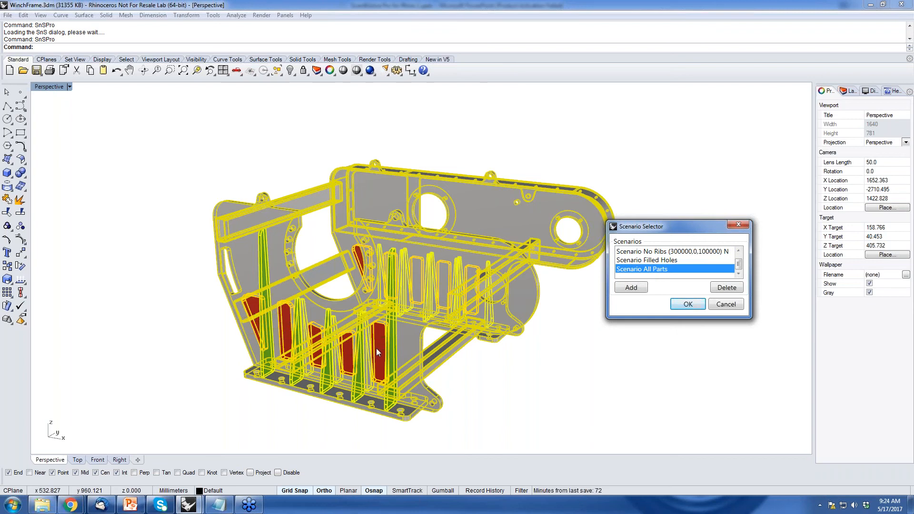
click(686, 307)
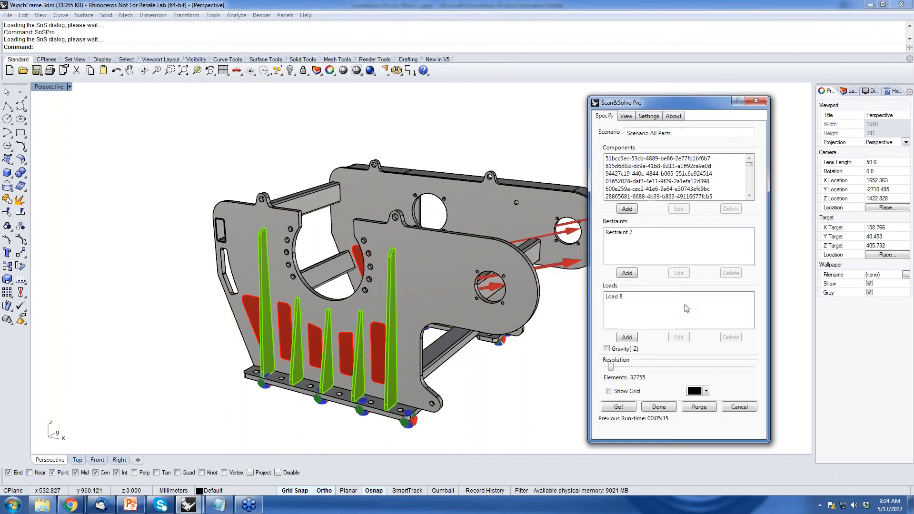
drag(655, 107, 705, 82)
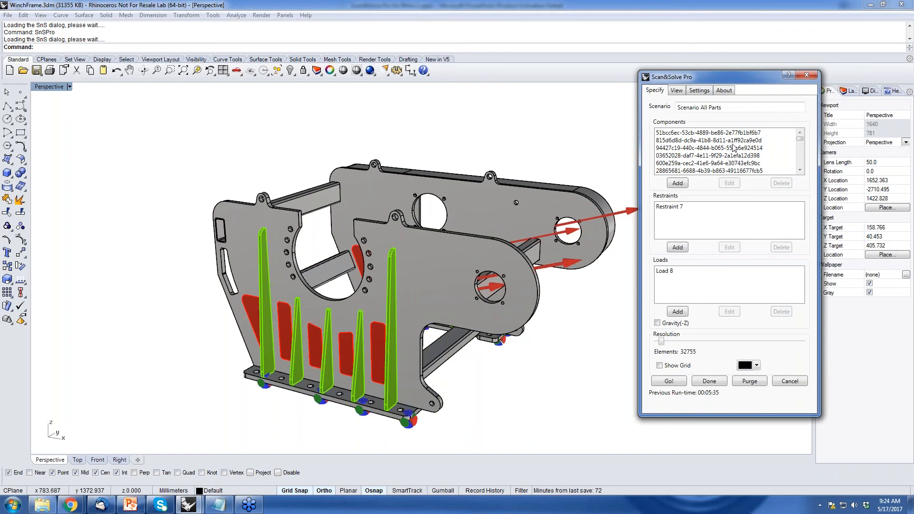
Display the Danger Level (Material Default) results for Scenario All Parts, inspect the frame from several angles, and review the scenario's component list
click(682, 95)
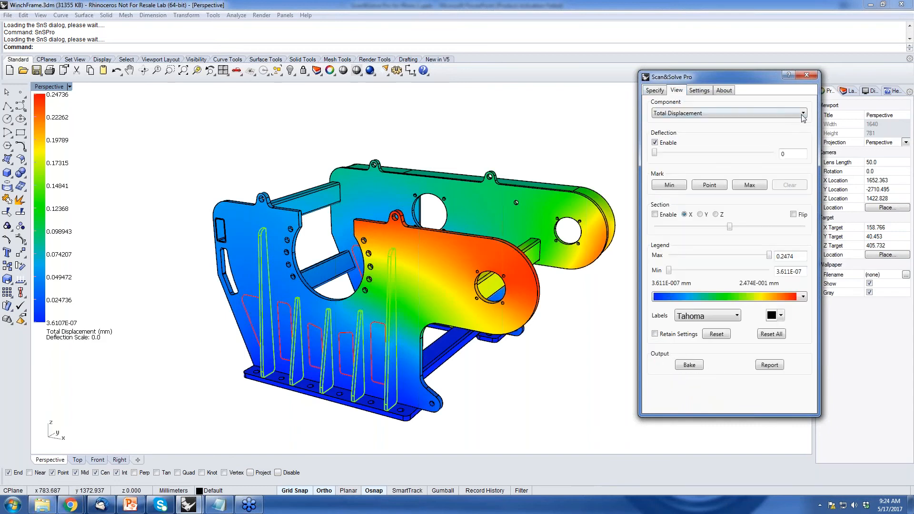
click(803, 115)
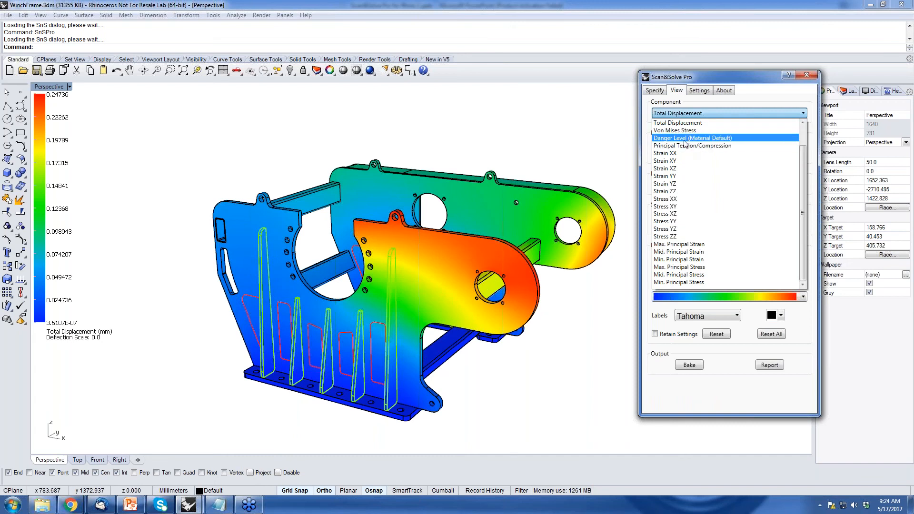
click(550, 197)
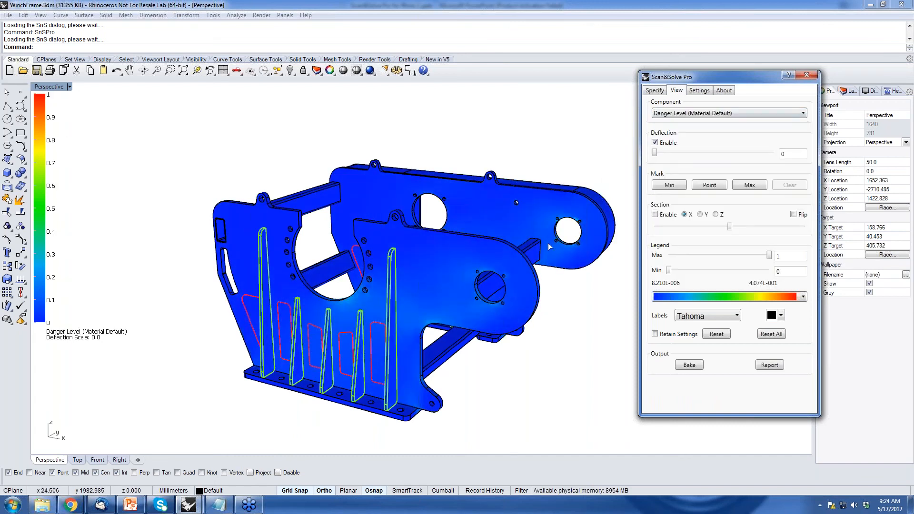
right_drag(509, 261, 516, 276)
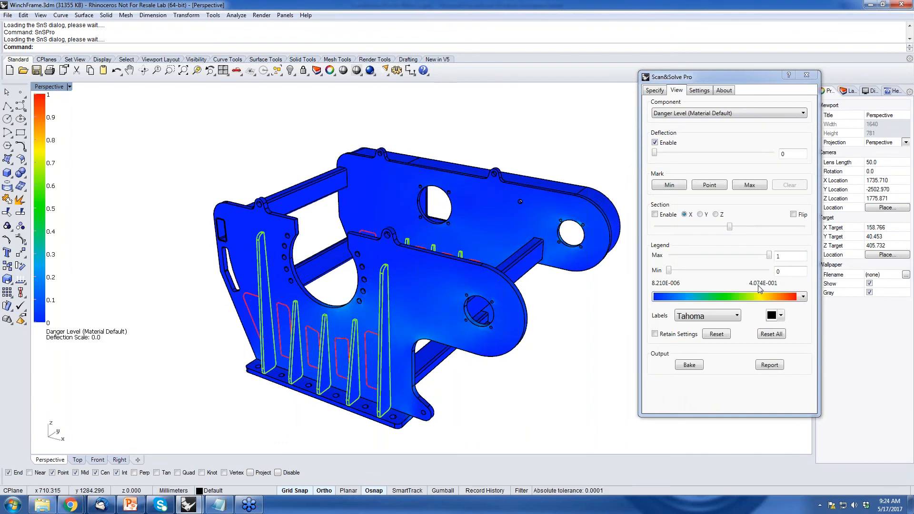
right_drag(498, 292, 529, 287)
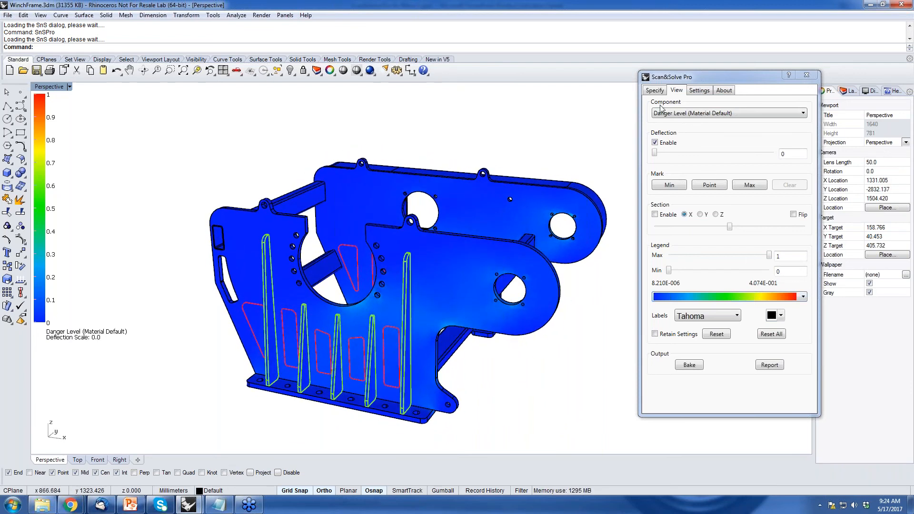
click(655, 91)
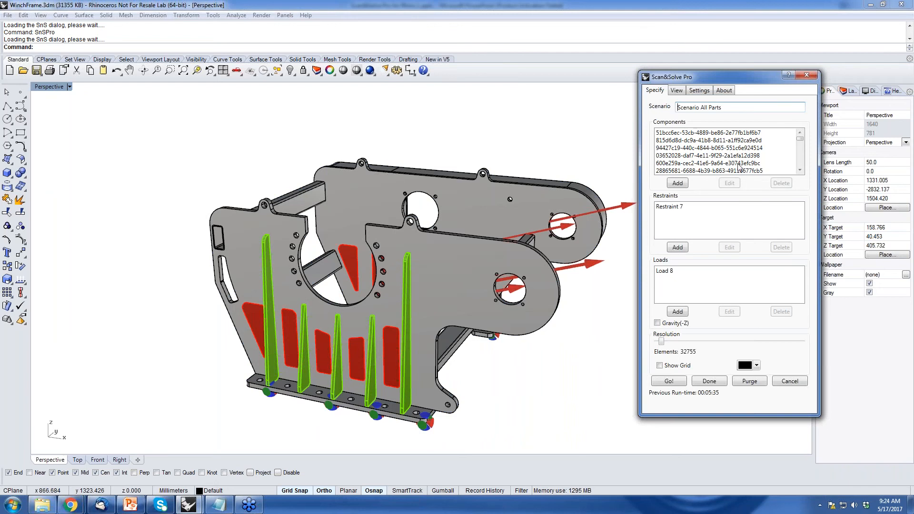
click(799, 171)
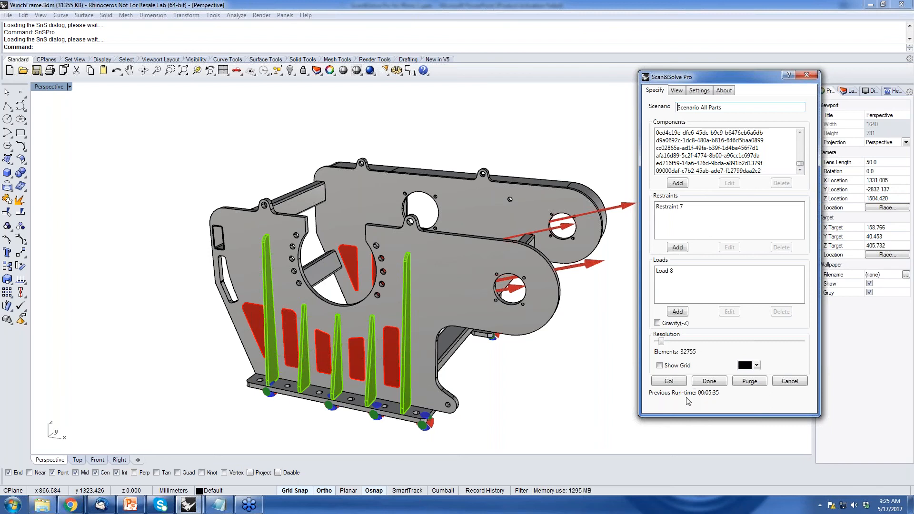
Switch to PowerPoint and run the slide show through to the Try Scan&Solve Yourself slide
click(130, 505)
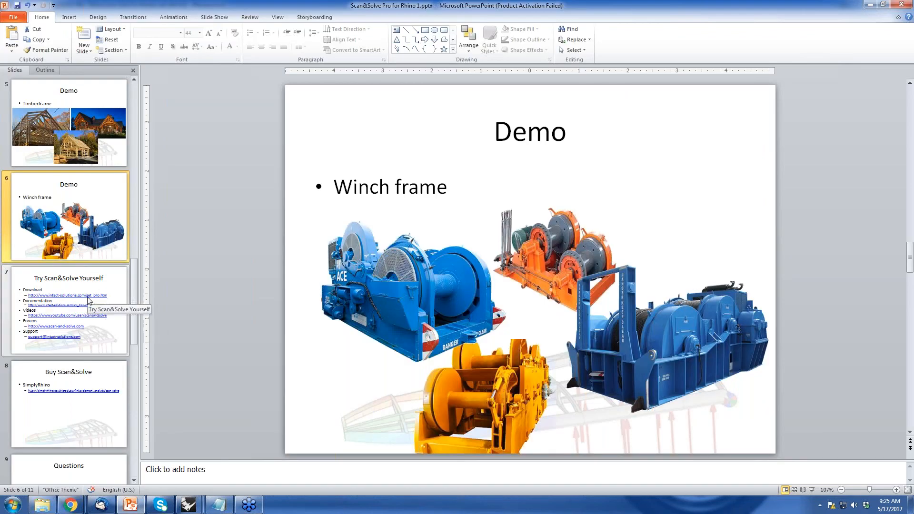
click(88, 300)
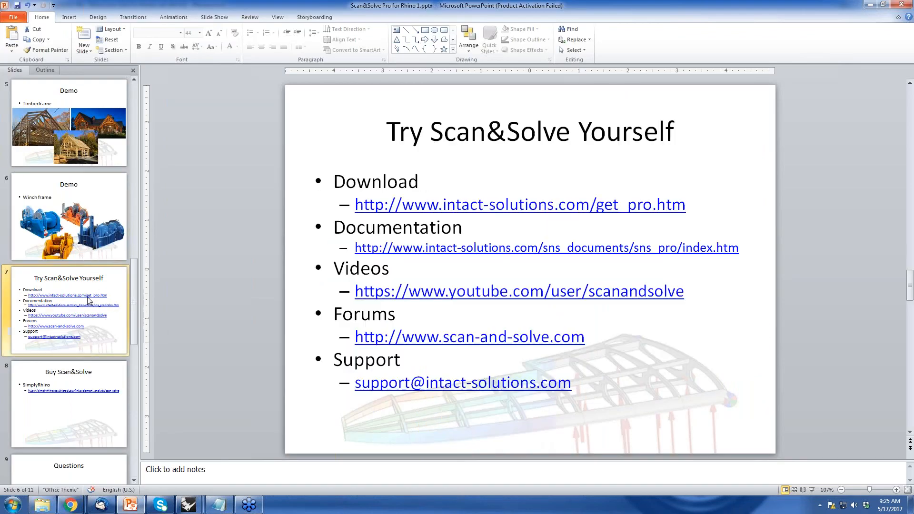
key(F5)
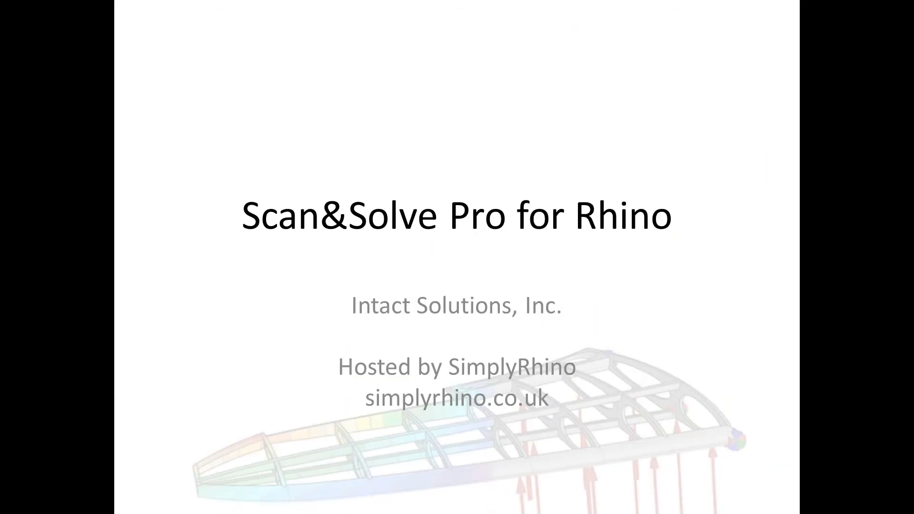
key(Right)
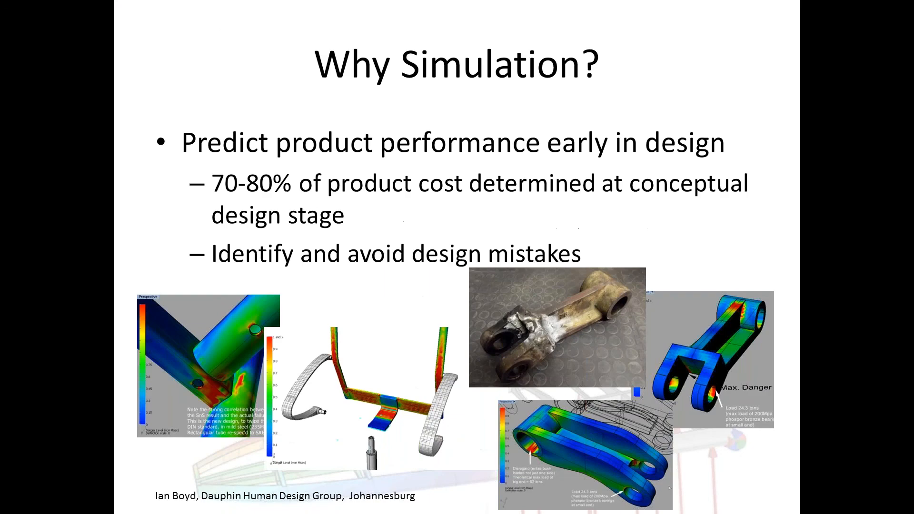
key(Right)
key(Right)
key(Right)
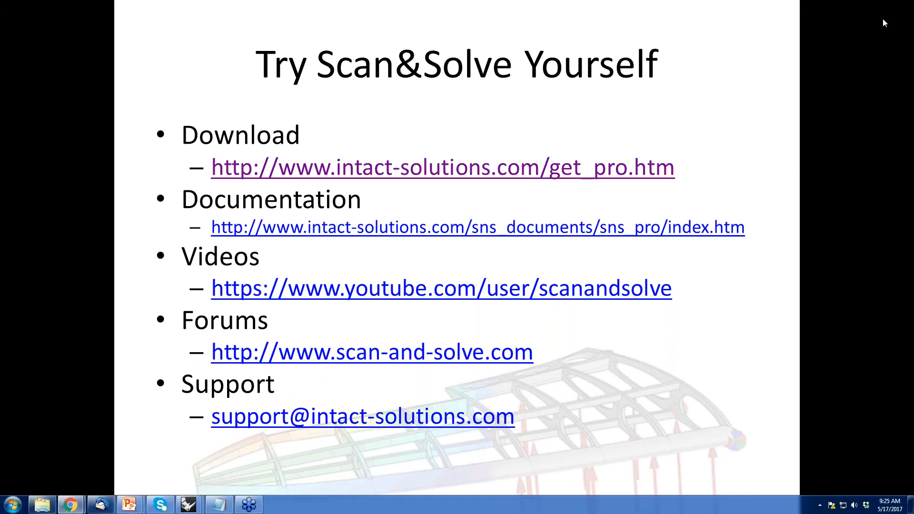
Review the Scan&Solve Pro download page linked from the slide, including its evaluation form, and close the page
drag(98, 33, 15, 2)
scroll(461, 418, down, 3)
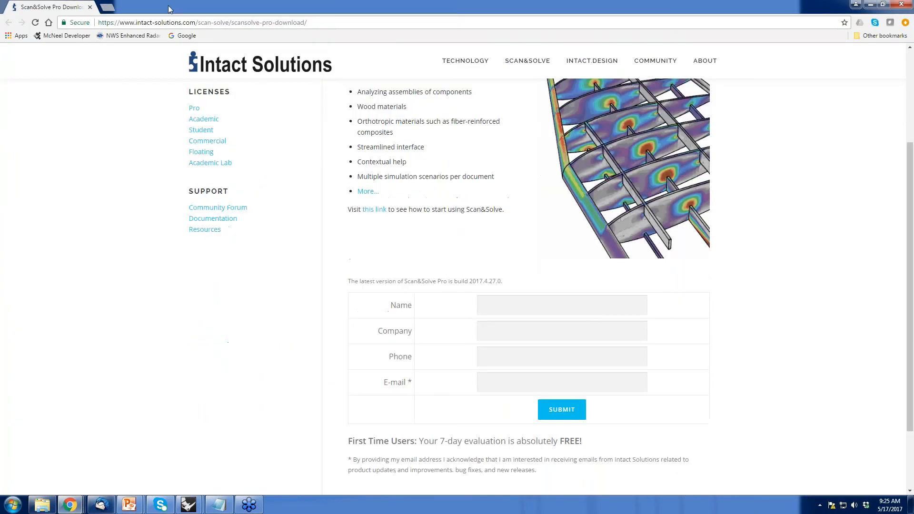
drag(173, 13, 352, 80)
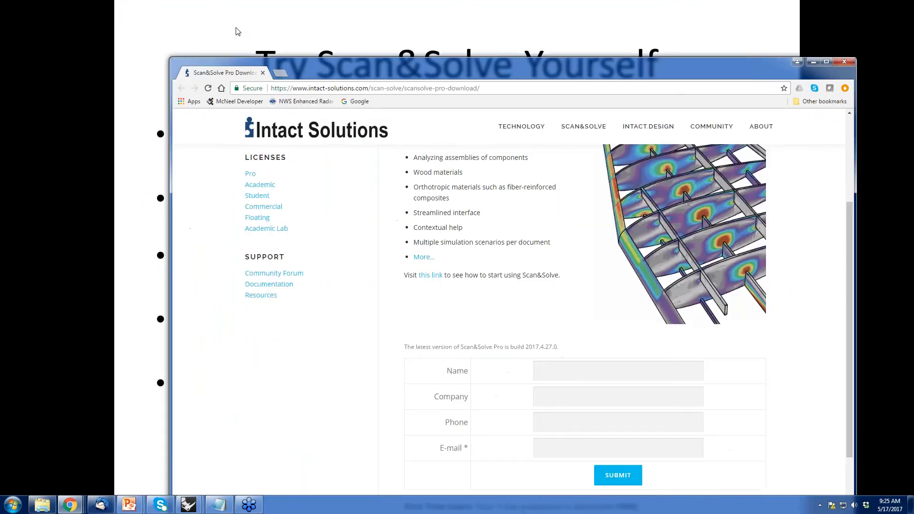
drag(236, 32, 254, 13)
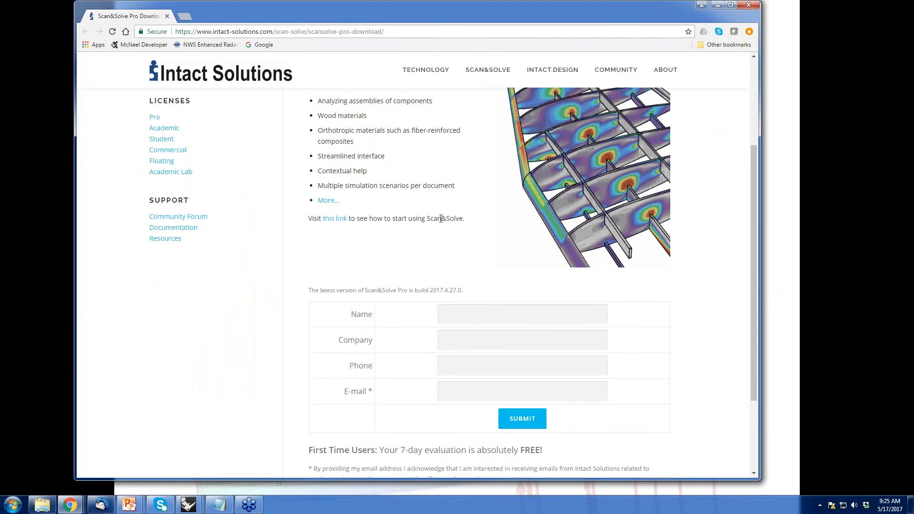
click(167, 16)
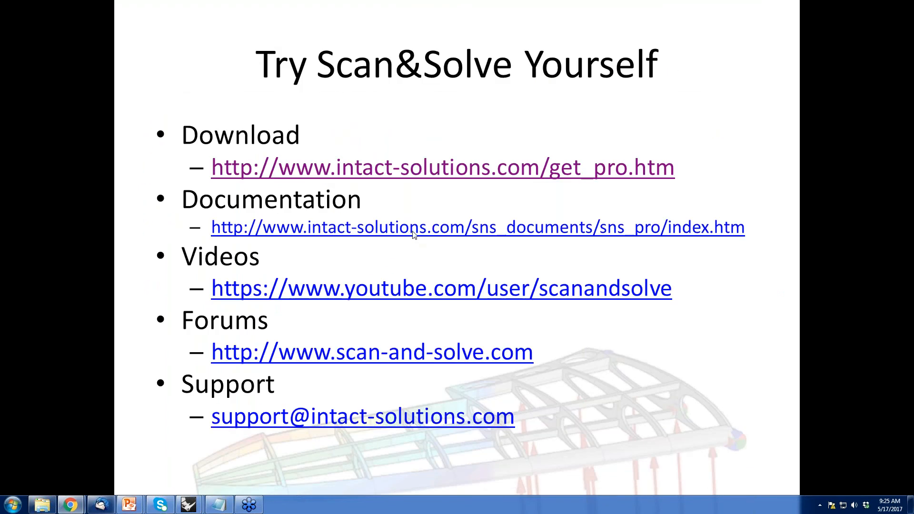
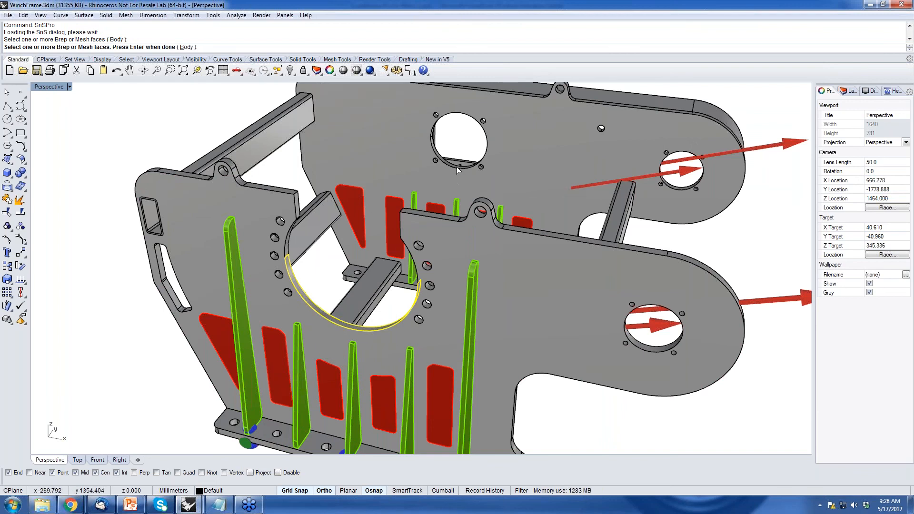
Add the lower surface of the far side plate's circular opening to the load's face selection and accept the selected faces
scroll(456, 162, up, 2)
click(452, 167)
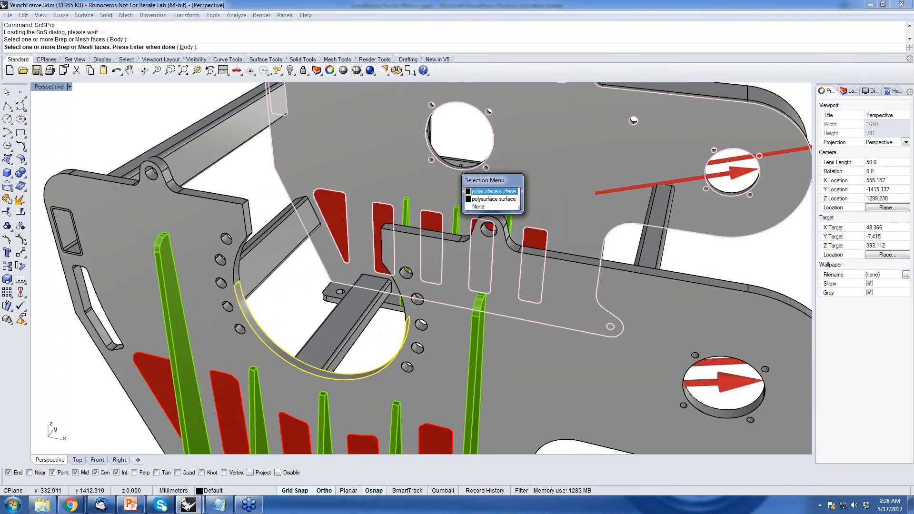
click(468, 198)
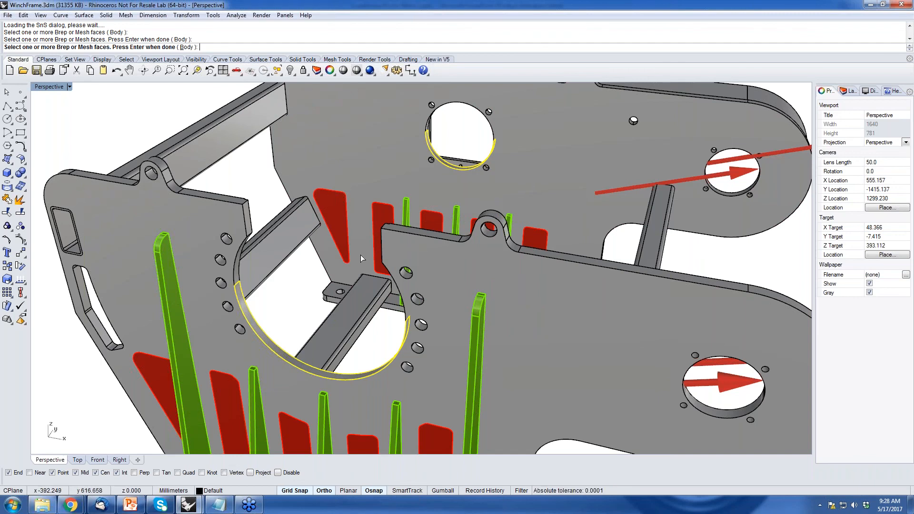
key(Return)
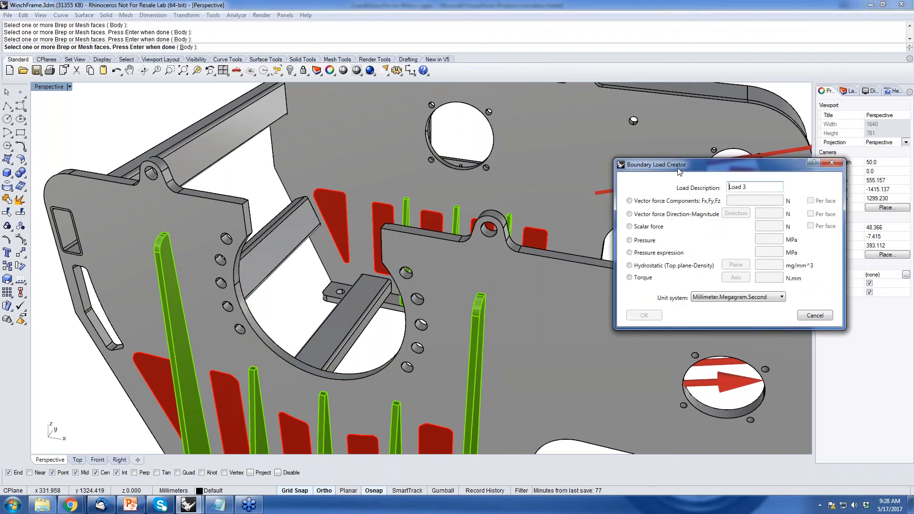
drag(665, 168, 515, 100)
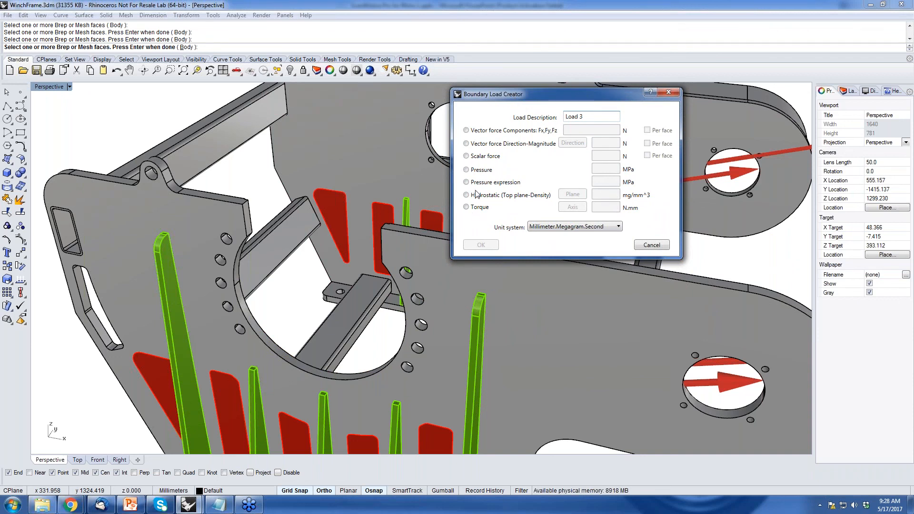
Define the load on the selected faces by vector force components 0,0,-20000 N
click(466, 131)
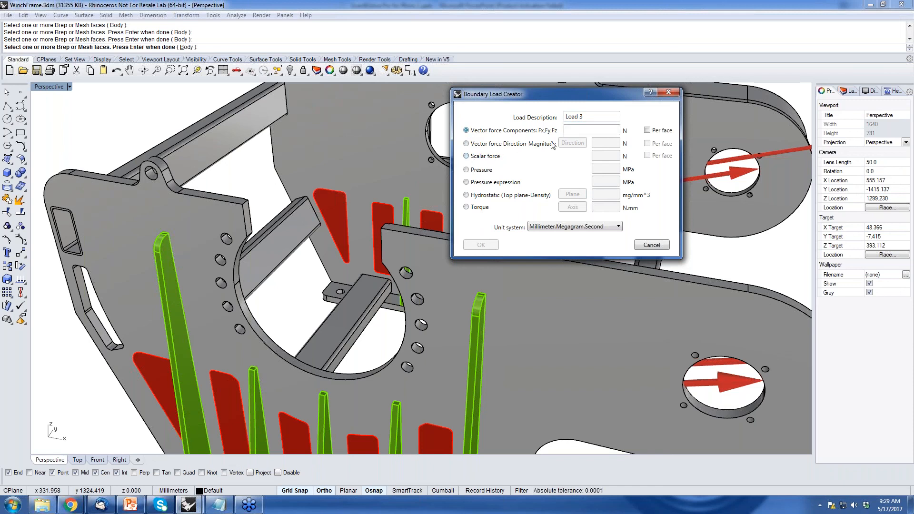
click(569, 132)
text(0,0,-)
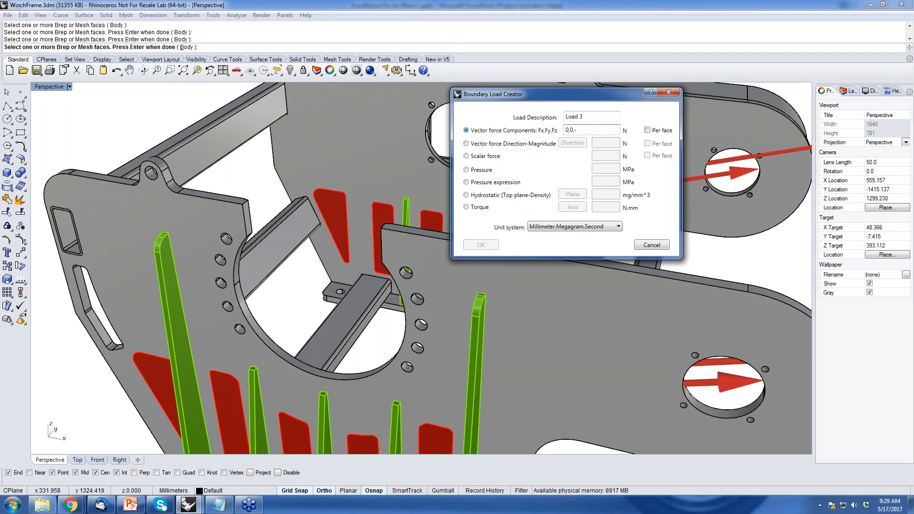
text(20000)
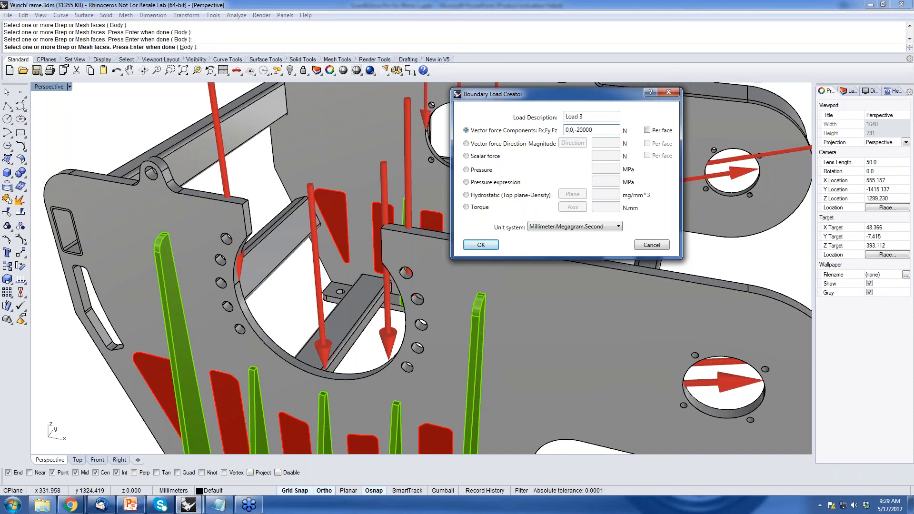
Change the load to Vector force Direction-Magnitude and define its direction as a downward diagonal in the Front view, with Ortho off
click(467, 144)
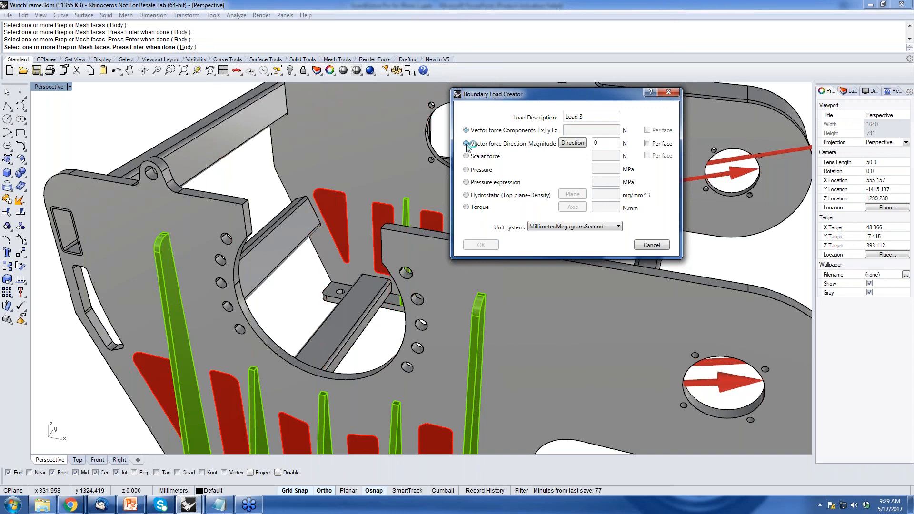
click(569, 143)
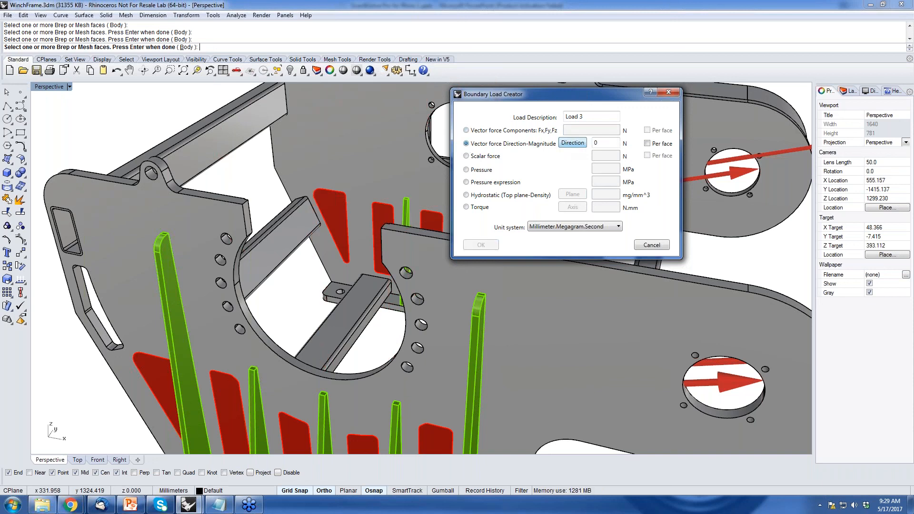
double_click(54, 88)
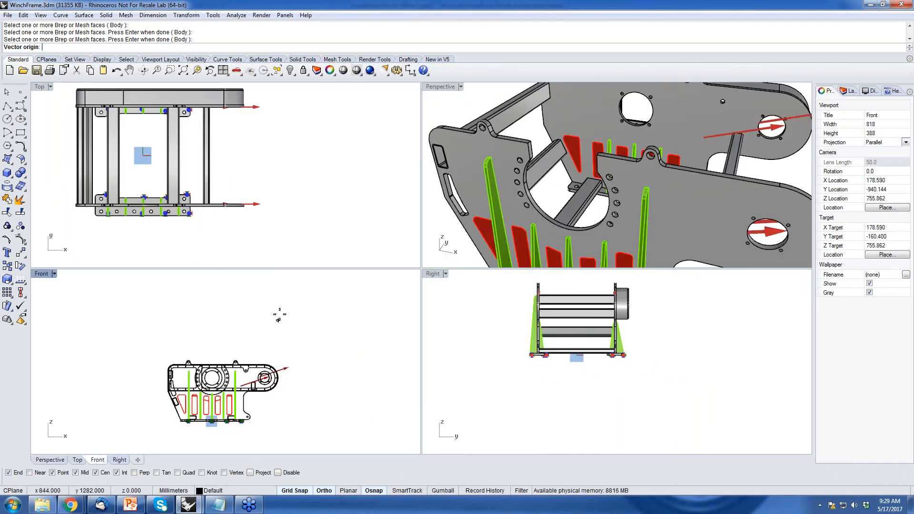
click(286, 299)
text(r)
key(BackSpace)
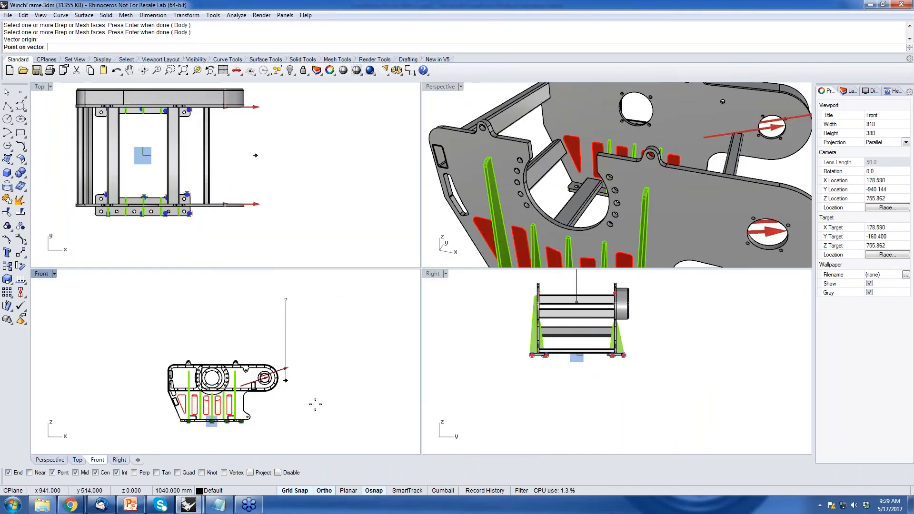
key(F8)
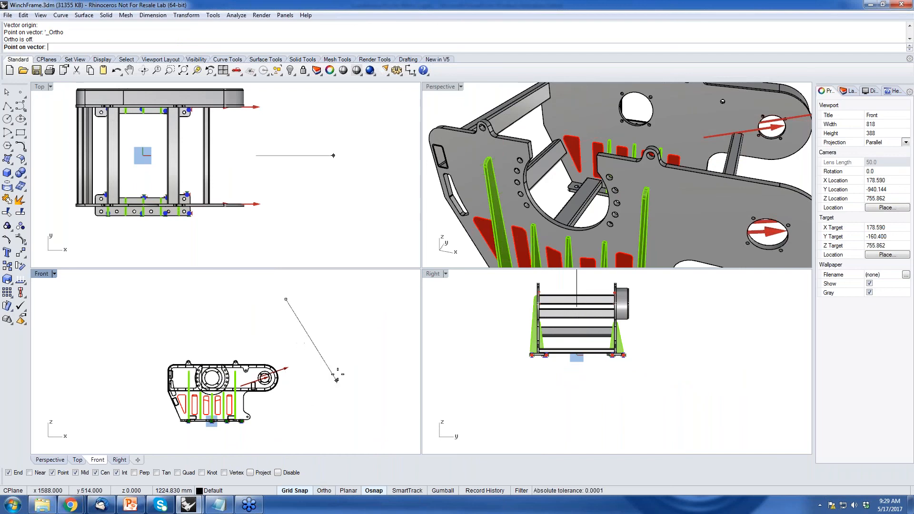
click(315, 406)
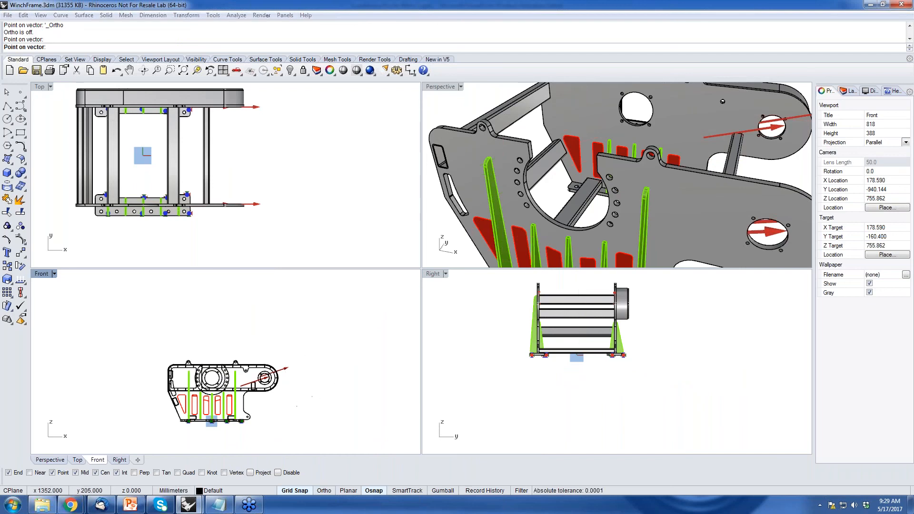
Set the directional load's magnitude to 25000 N and accept it after checking its arrows in the maximized Perspective viewport
text(2000)
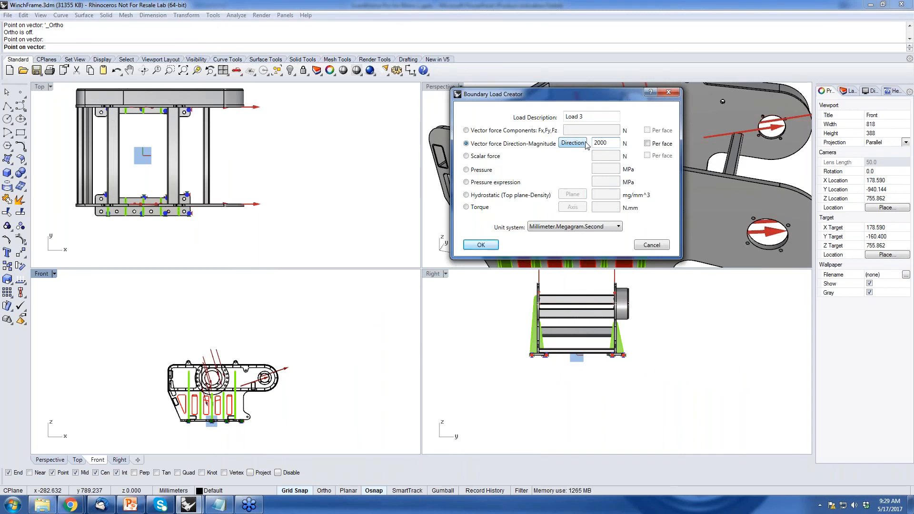
key(Delete)
text(5)
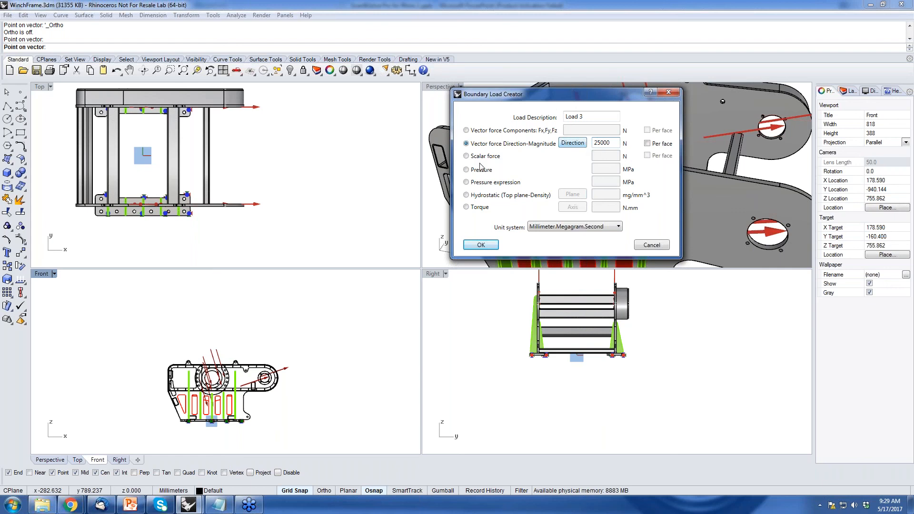
drag(516, 95, 123, 188)
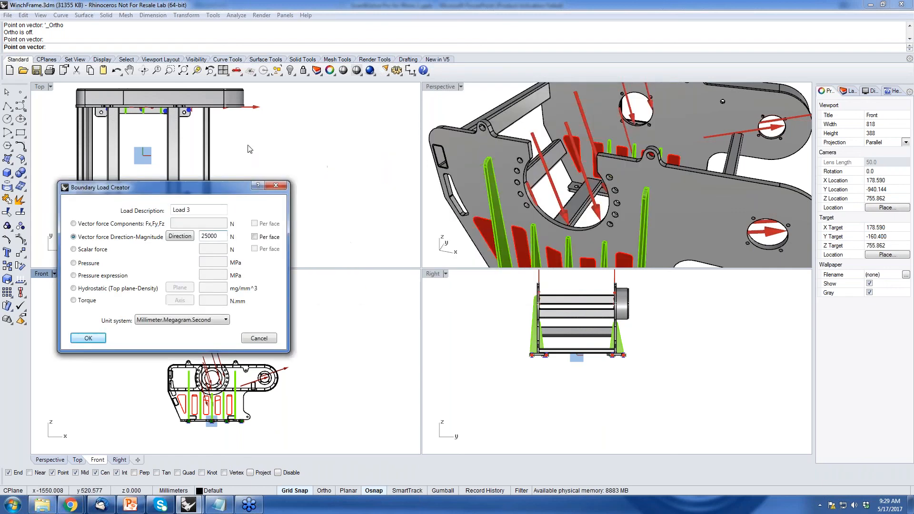
double_click(439, 86)
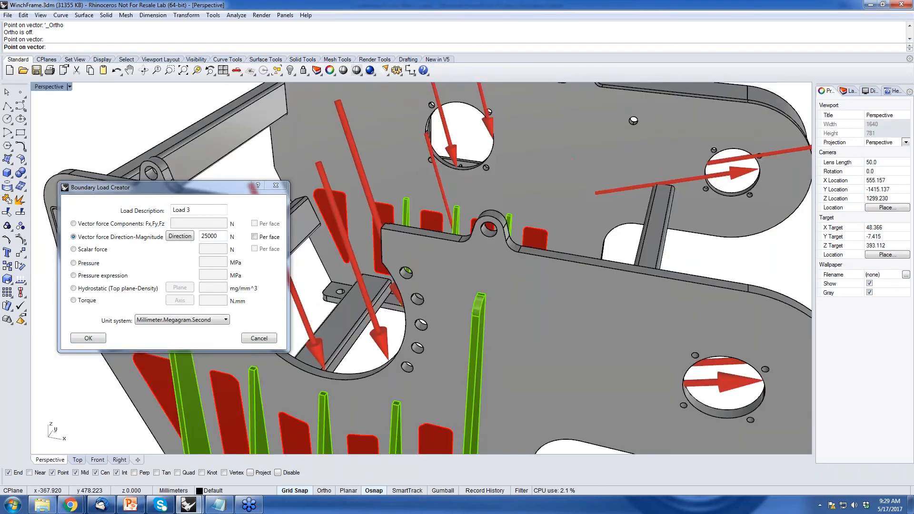
right_drag(386, 274, 347, 269)
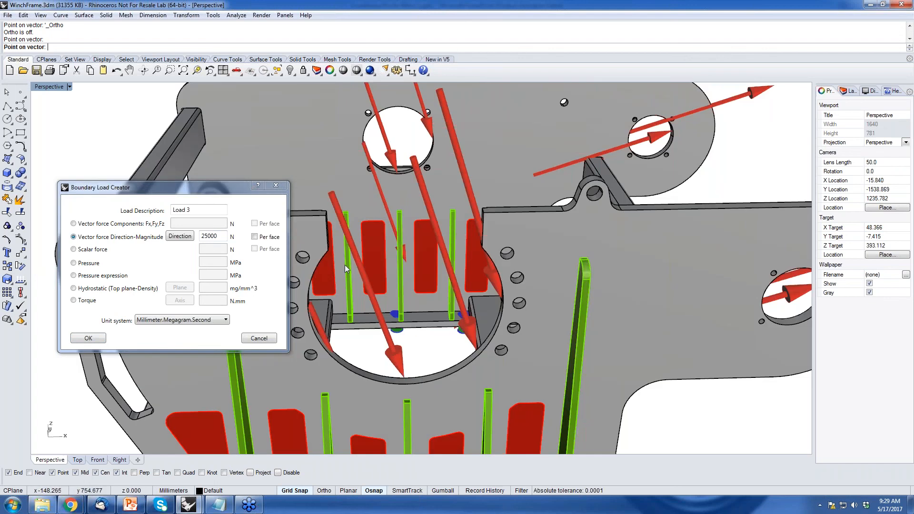
click(89, 338)
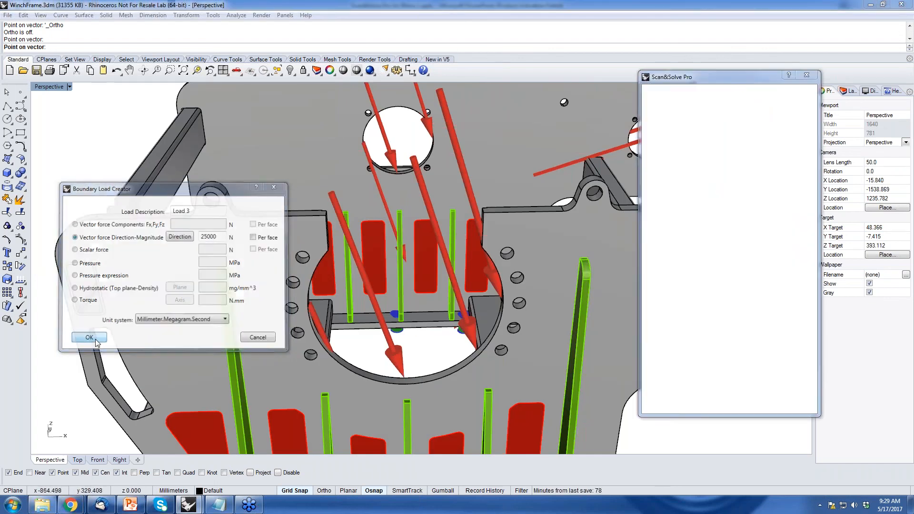
Show the analysis grid over the winch frame, with the Scan&Solve Pro dialog moved clear of the model
right_drag(482, 309, 438, 279)
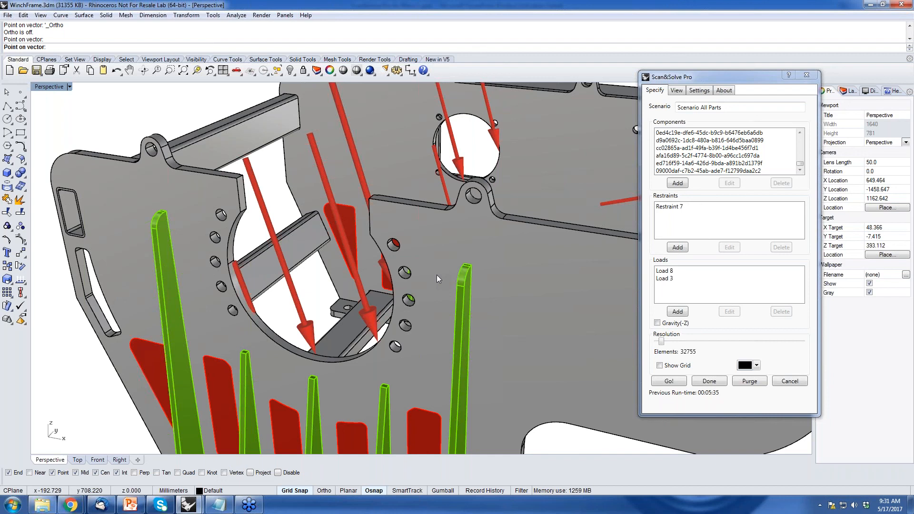
click(660, 366)
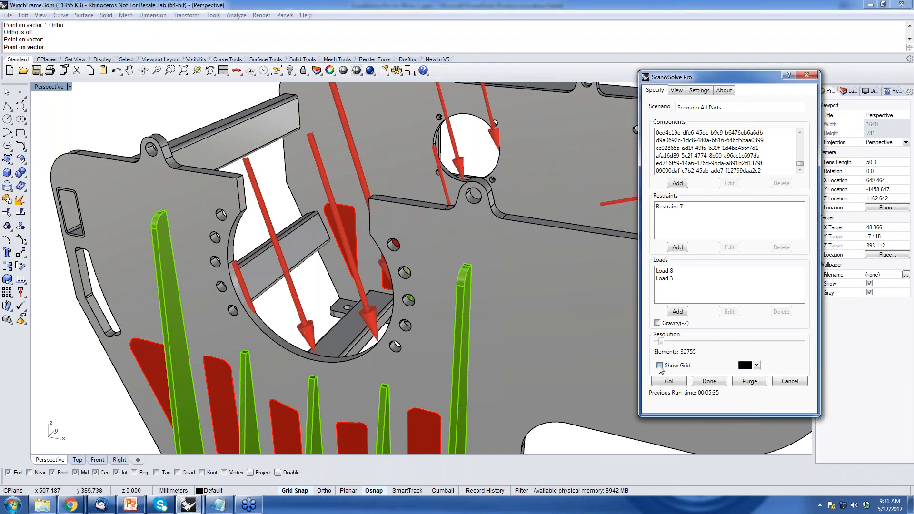
drag(707, 79, 727, 63)
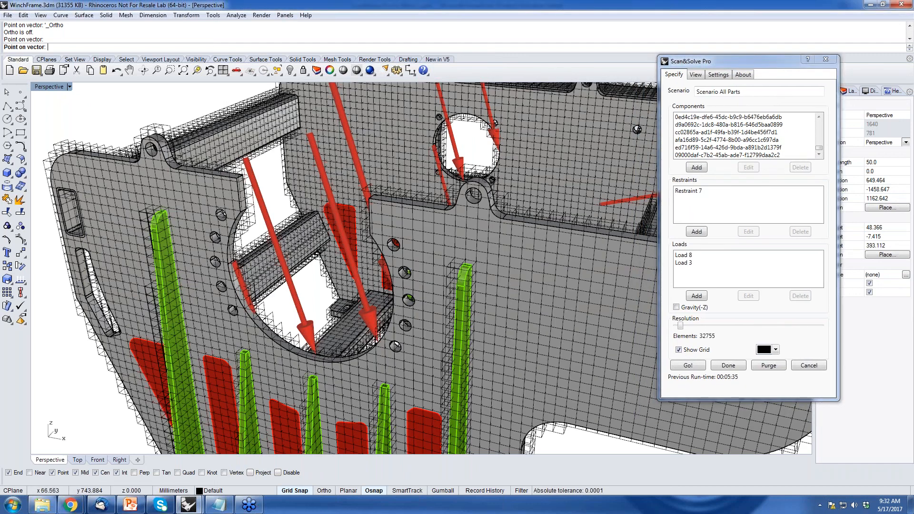
right_drag(517, 281, 503, 267)
Raise the analysis resolution to about 235,900 elements and inspect the finer grid around the winch frame's plates and crossbars
drag(681, 326, 688, 329)
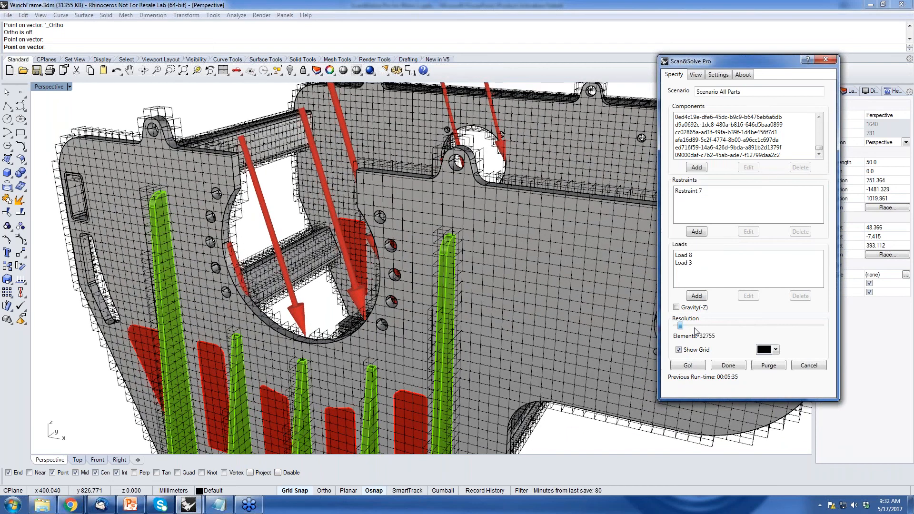
drag(694, 328, 721, 333)
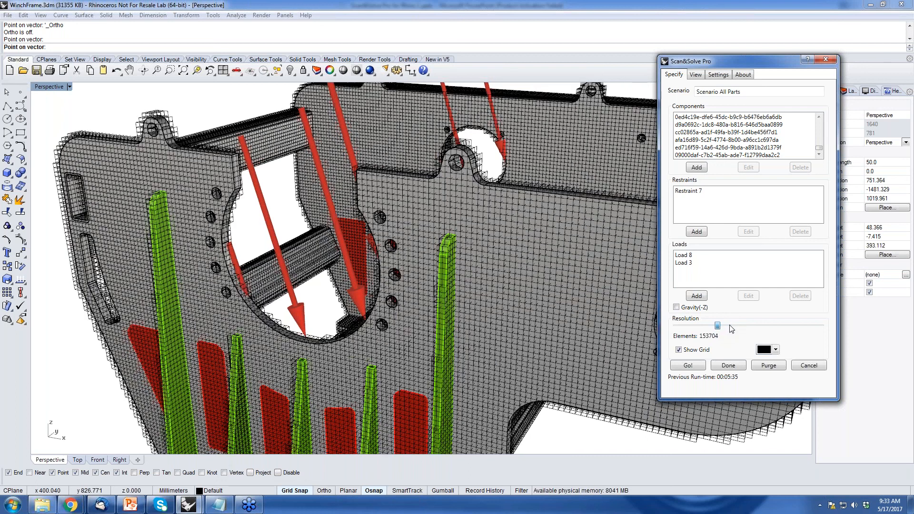
click(732, 327)
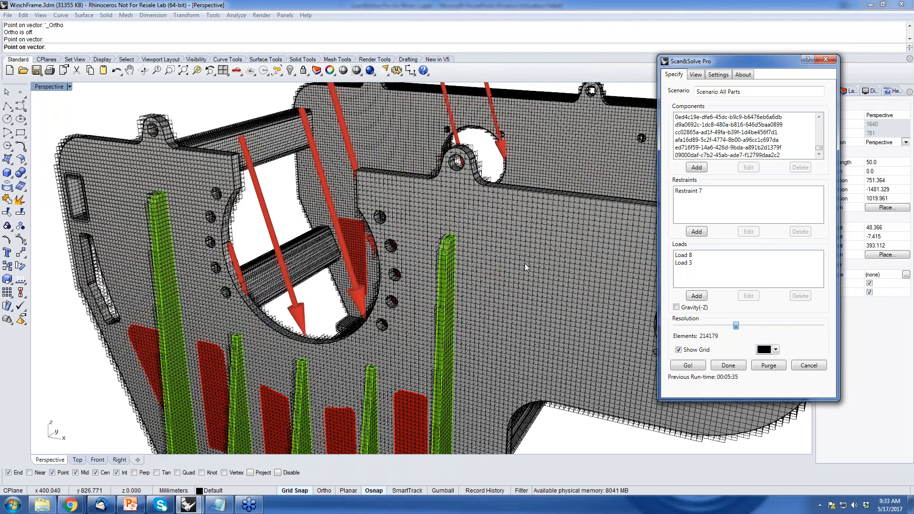
right_drag(524, 264, 200, 245)
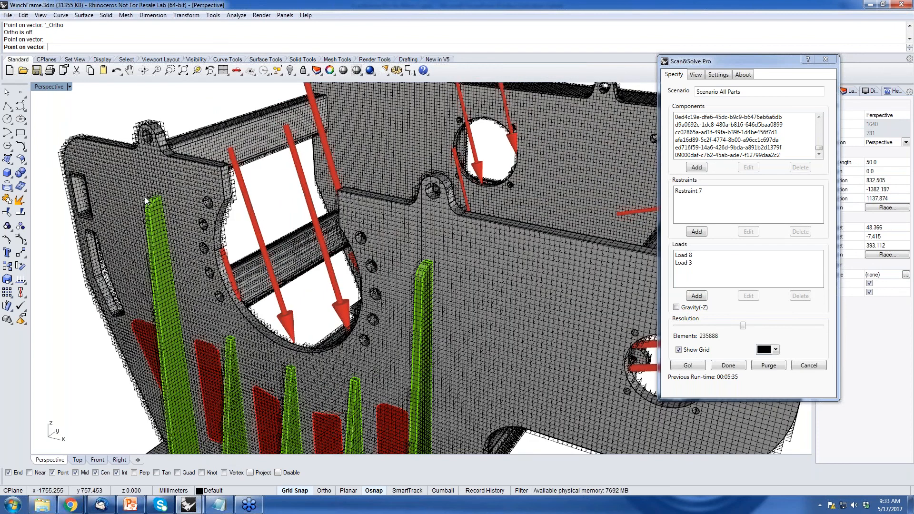
right_drag(145, 197, 370, 246)
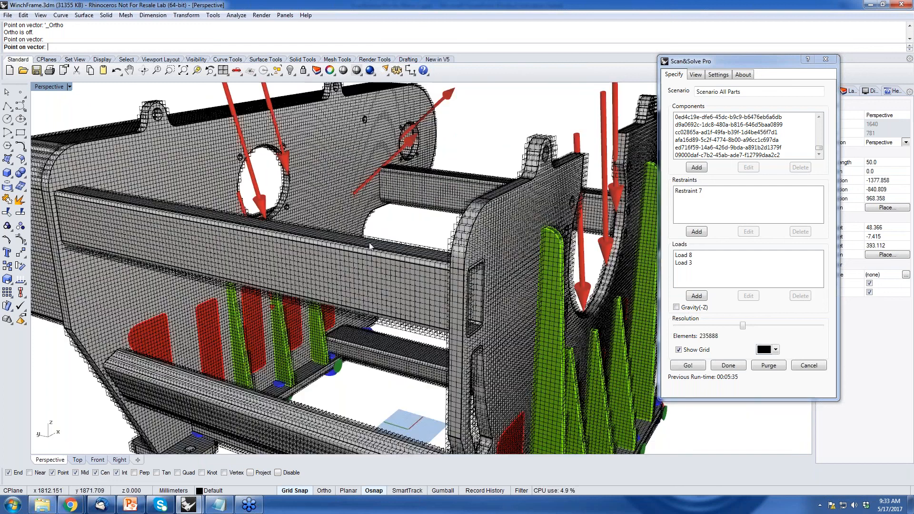